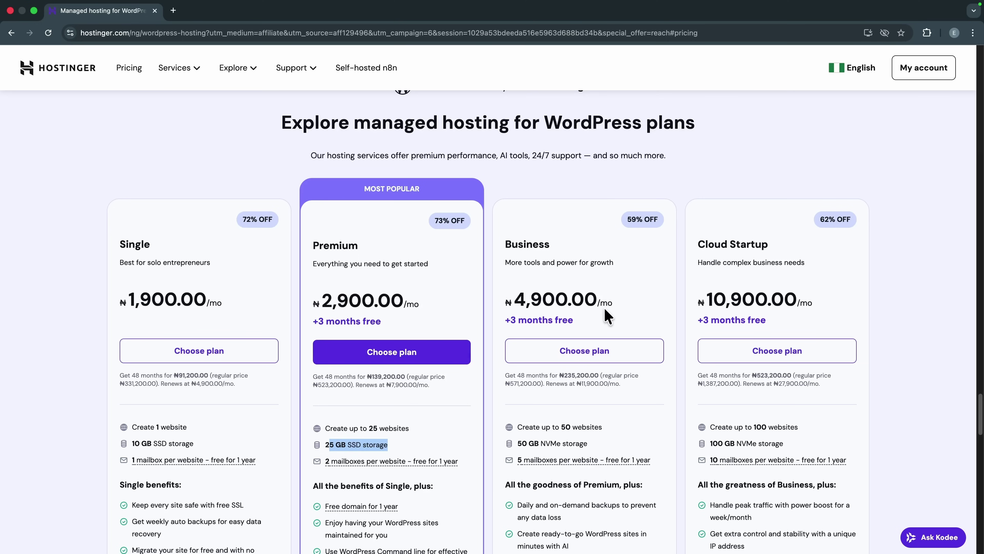
- Examine the website limits, storage, mailboxes and benefits of the Business and Cloud Startup WordPress hosting plans
{"action": "scroll", "coordinate": [593, 349], "scroll_direction": "down", "scroll_amount": 1}
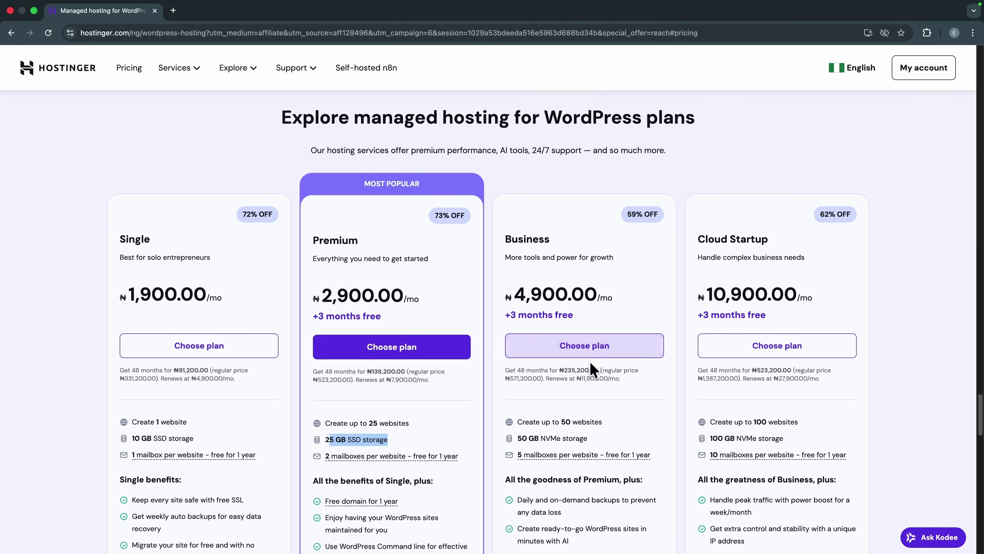
{"action": "left_click", "coordinate": [630, 433]}
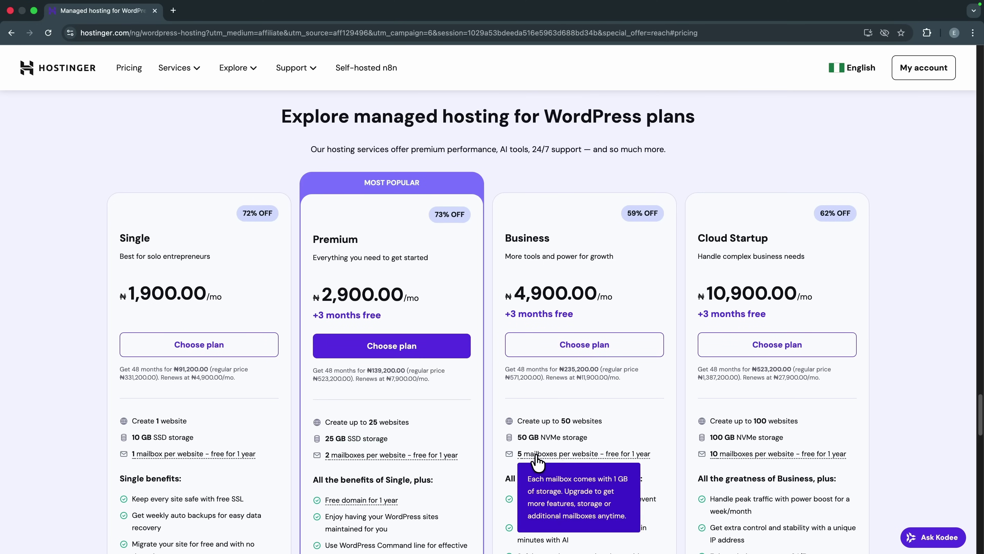
{"action": "scroll", "coordinate": [620, 466], "scroll_direction": "down", "scroll_amount": 3}
{"action": "scroll", "coordinate": [628, 463], "scroll_direction": "down", "scroll_amount": 1}
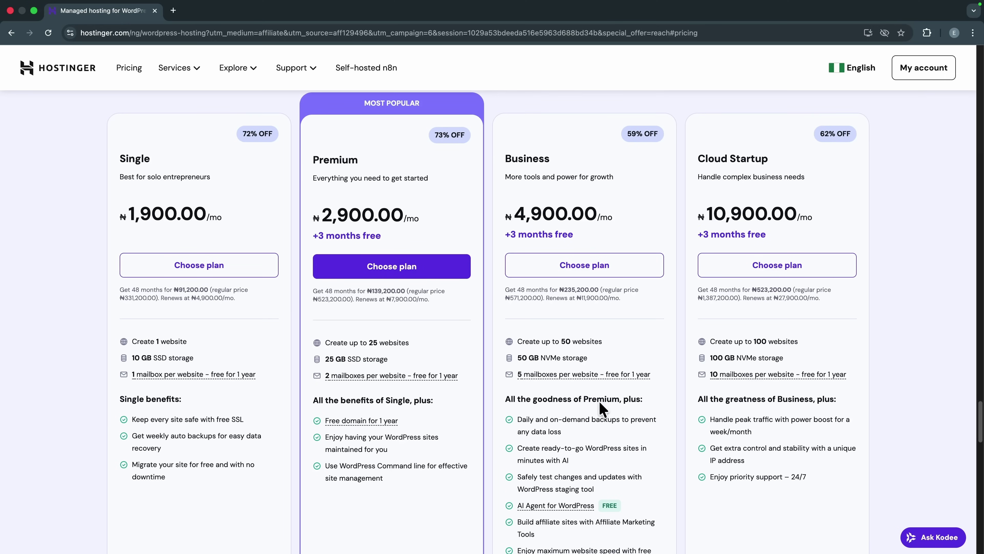
{"action": "scroll", "coordinate": [573, 492], "scroll_direction": "down", "scroll_amount": 1}
{"action": "scroll", "coordinate": [583, 417], "scroll_direction": "up", "scroll_amount": 2}
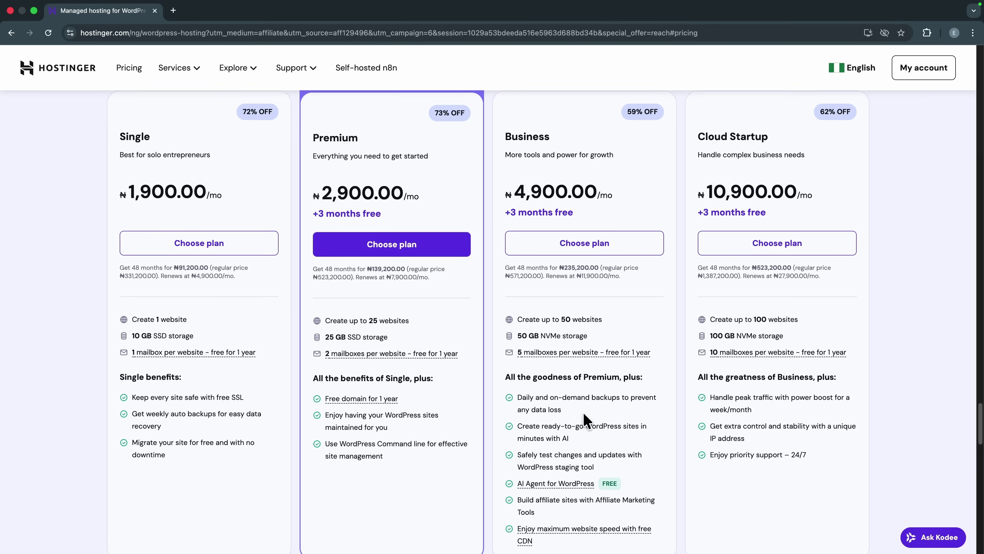
{"action": "scroll", "coordinate": [678, 329], "scroll_direction": "up", "scroll_amount": 1}
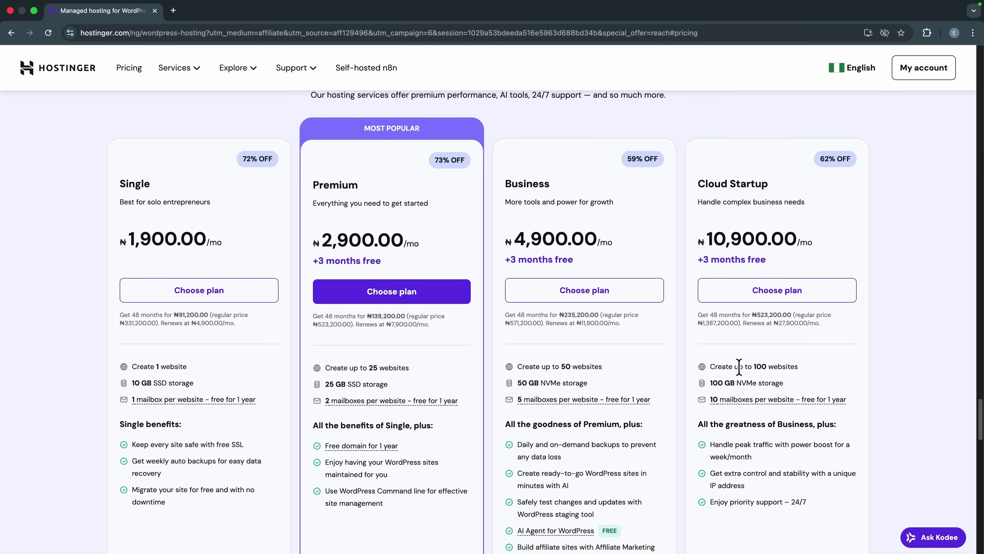
{"action": "left_click_drag", "start_coordinate": [712, 366], "coordinate": [804, 368]}
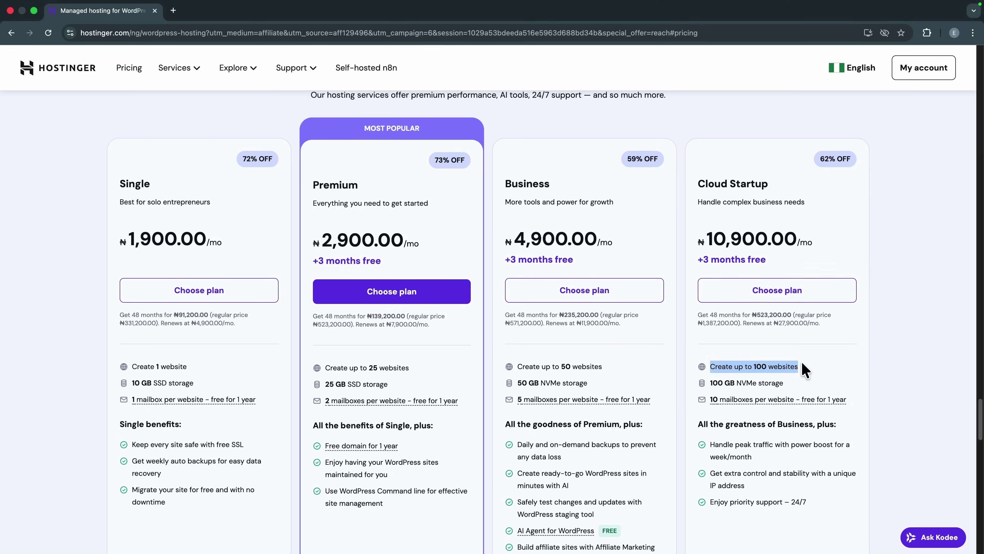
{"action": "left_click", "coordinate": [817, 357]}
- Choose the Premium managed WordPress hosting plan and review its cart
{"action": "scroll", "coordinate": [807, 371], "scroll_direction": "down", "scroll_amount": 1}
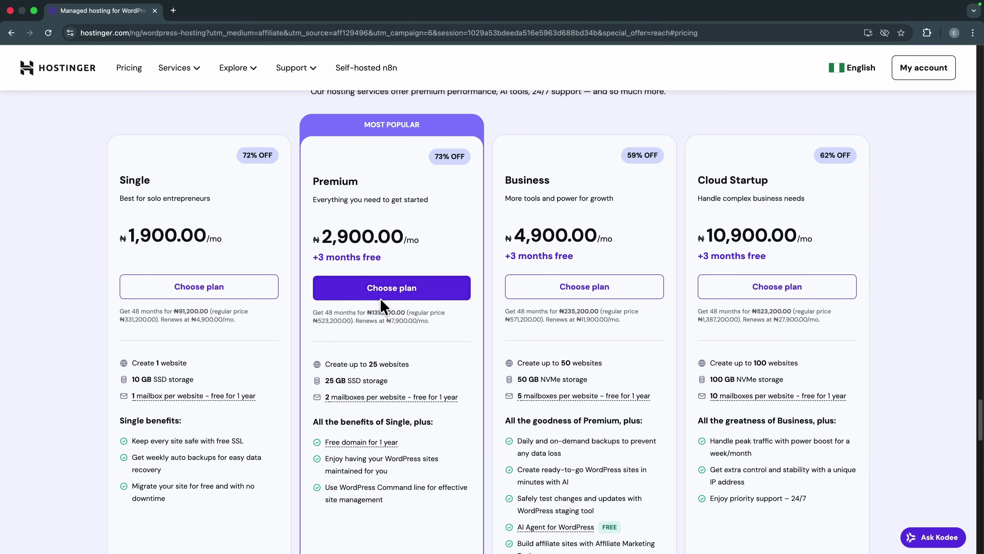
{"action": "left_click", "coordinate": [398, 290]}
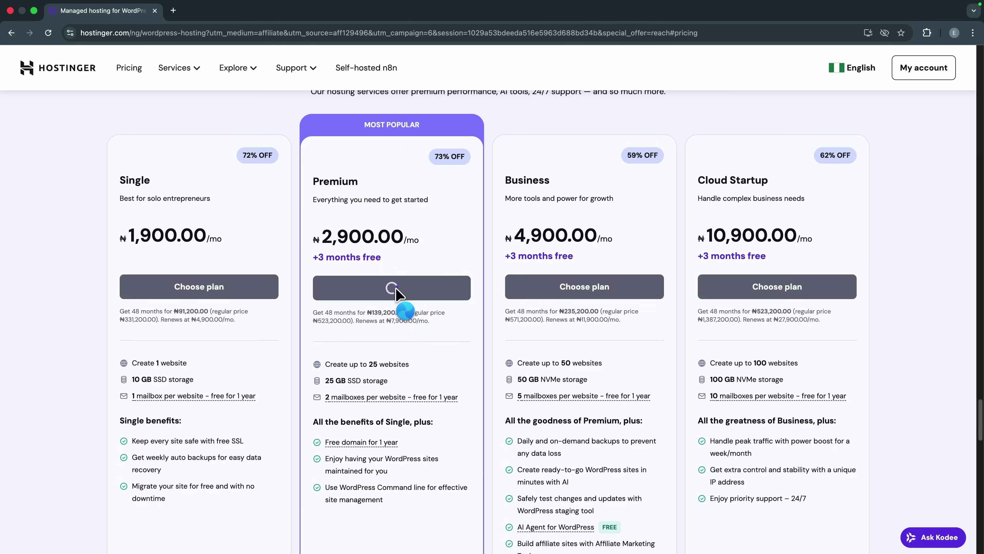
{"action": "scroll", "coordinate": [345, 281], "scroll_direction": "down", "scroll_amount": 1}
- Try the 1-month and 12-month periods for Premium Web Hosting, checking the free-domain note for 12 months
{"action": "left_click", "coordinate": [310, 276]}
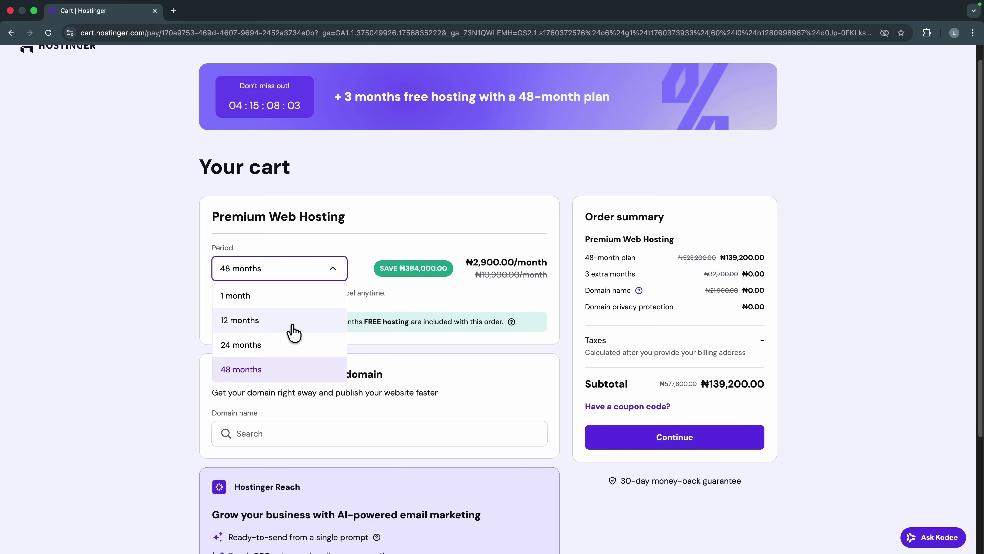
{"action": "left_click", "coordinate": [270, 301]}
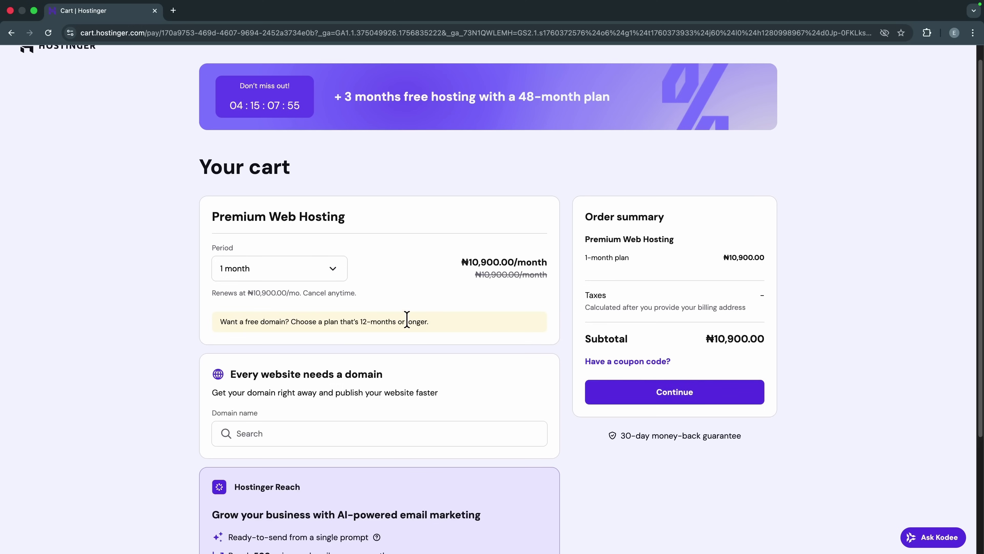
{"action": "left_click", "coordinate": [330, 273]}
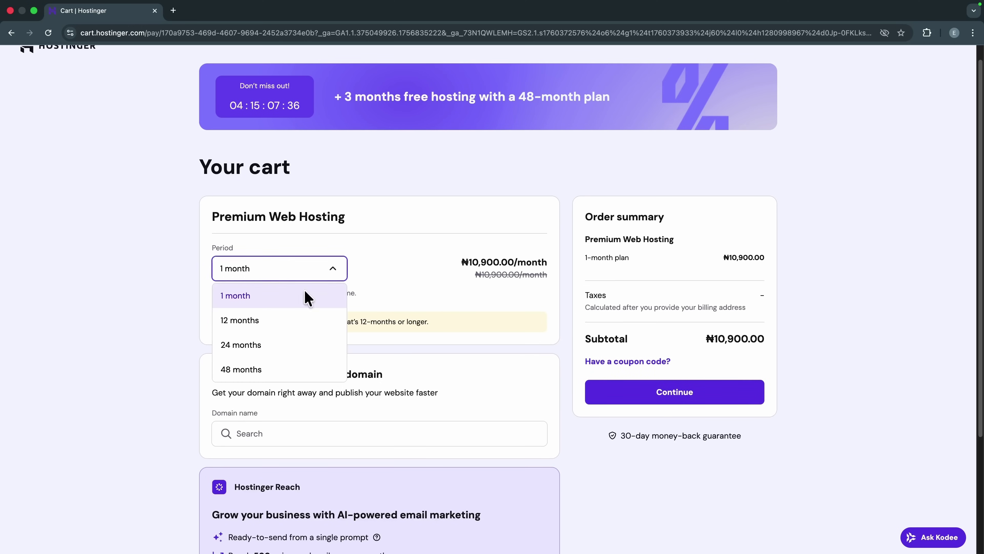
{"action": "left_click", "coordinate": [271, 326]}
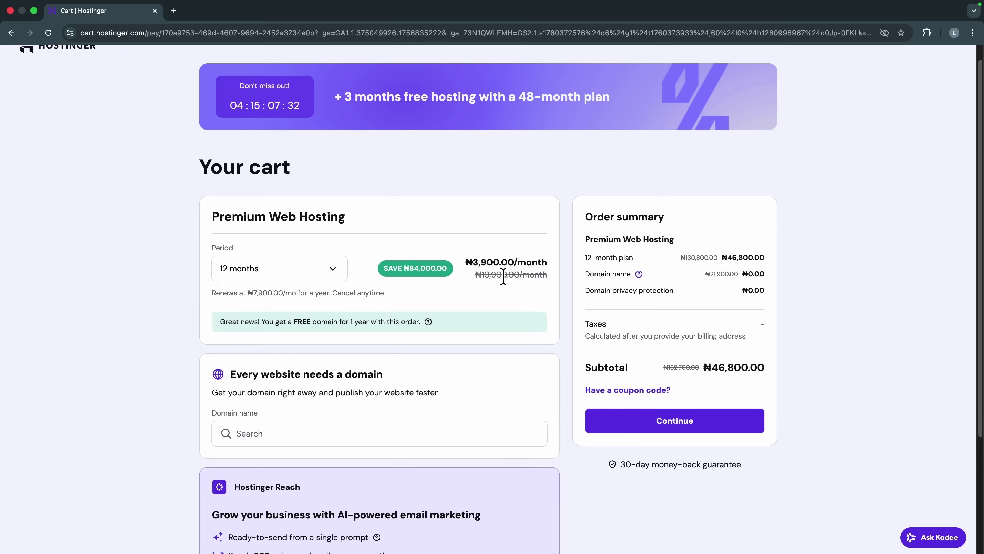
{"action": "left_click_drag", "start_coordinate": [213, 325], "coordinate": [442, 328]}
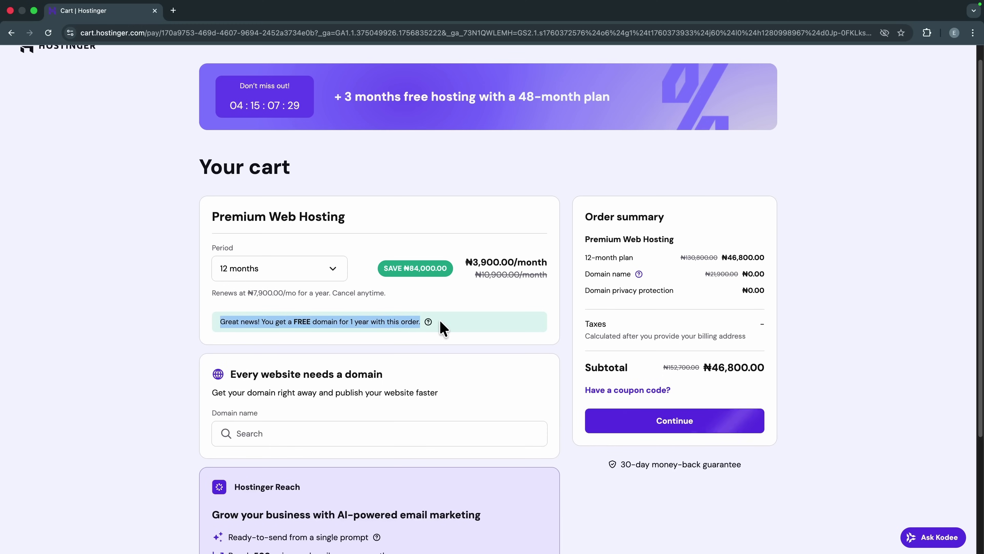
{"action": "left_click", "coordinate": [468, 310]}
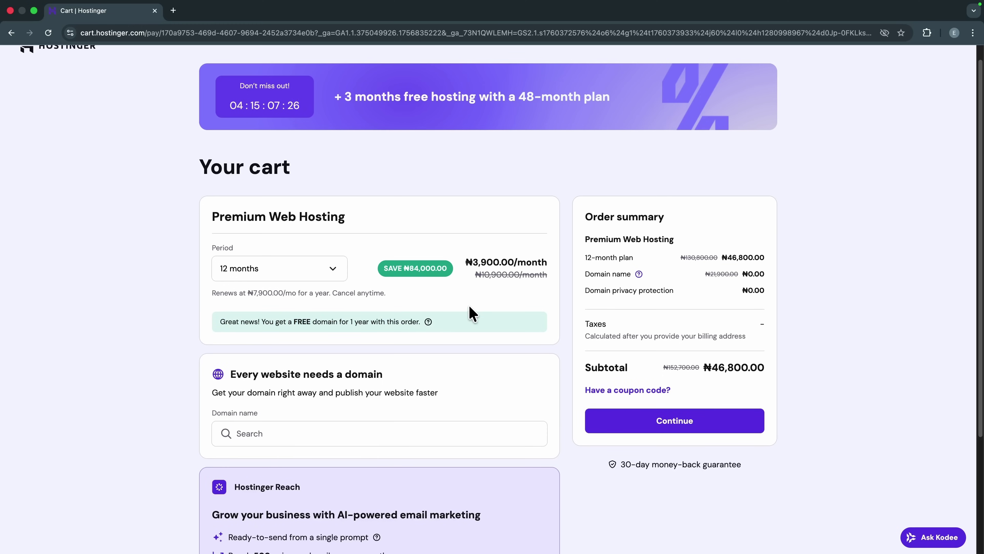
- Try the 48-month period for Premium Web Hosting and read the offer note included with it
{"action": "left_click", "coordinate": [330, 278]}
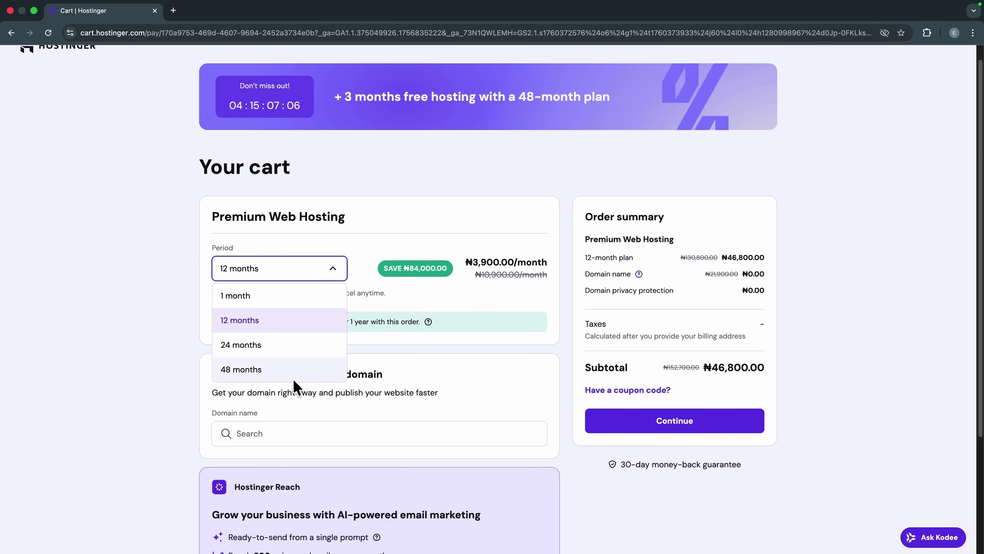
{"action": "left_click", "coordinate": [281, 370]}
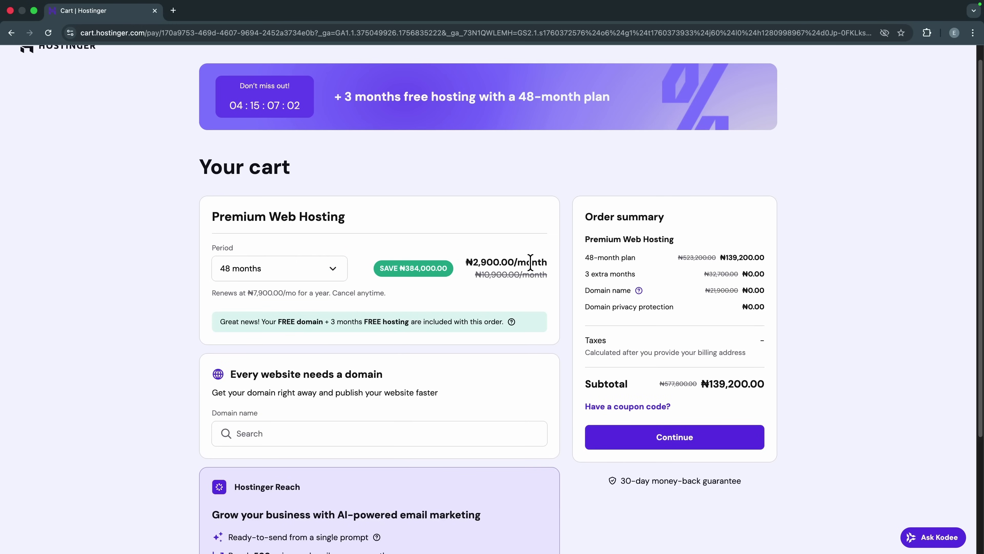
{"action": "left_click_drag", "start_coordinate": [221, 322], "coordinate": [509, 323]}
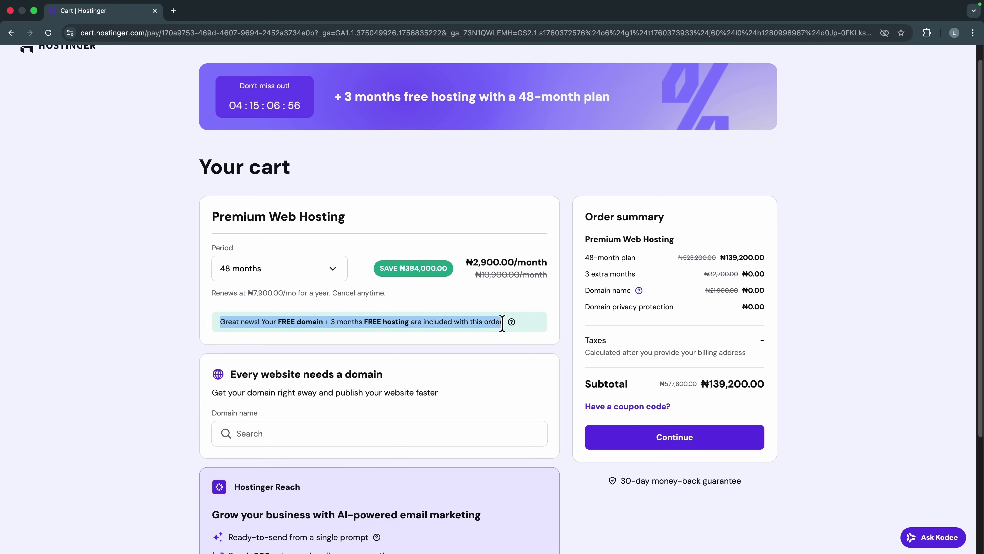
{"action": "left_click", "coordinate": [389, 318]}
- Switch the Premium Web Hosting period back to 12 months and check its offer note and order summary
{"action": "left_click", "coordinate": [306, 268]}
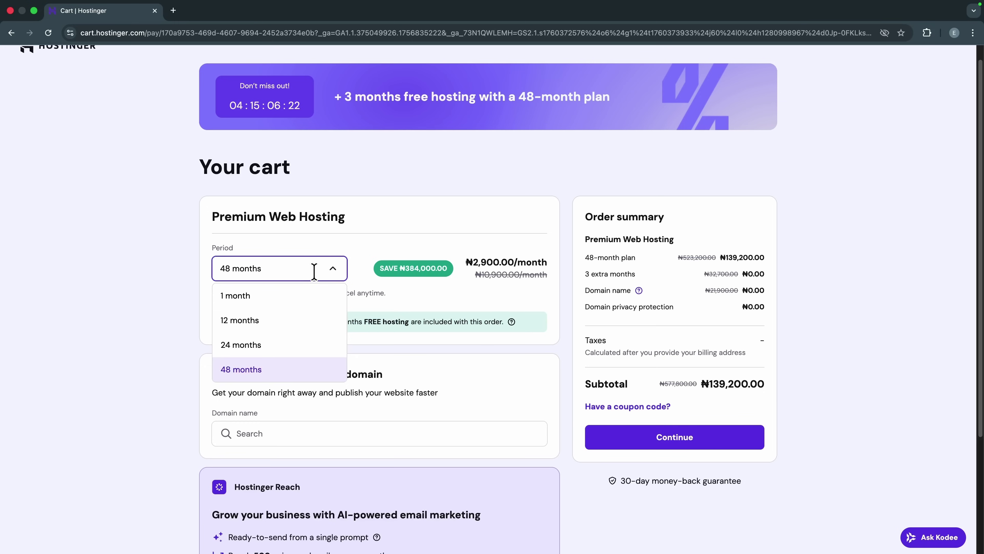
{"action": "left_click", "coordinate": [297, 321]}
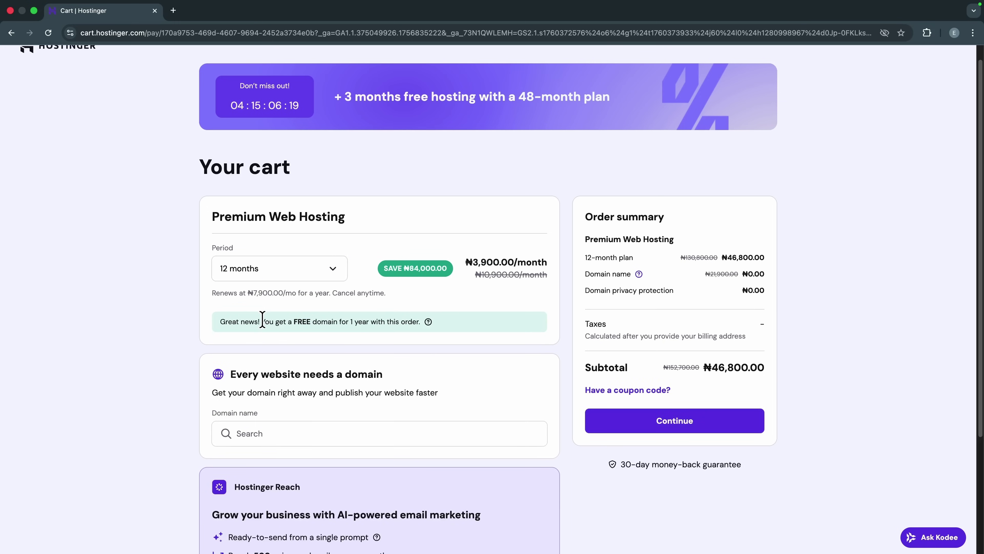
{"action": "triple_click", "coordinate": [470, 325]}
{"action": "left_click", "coordinate": [669, 374]}
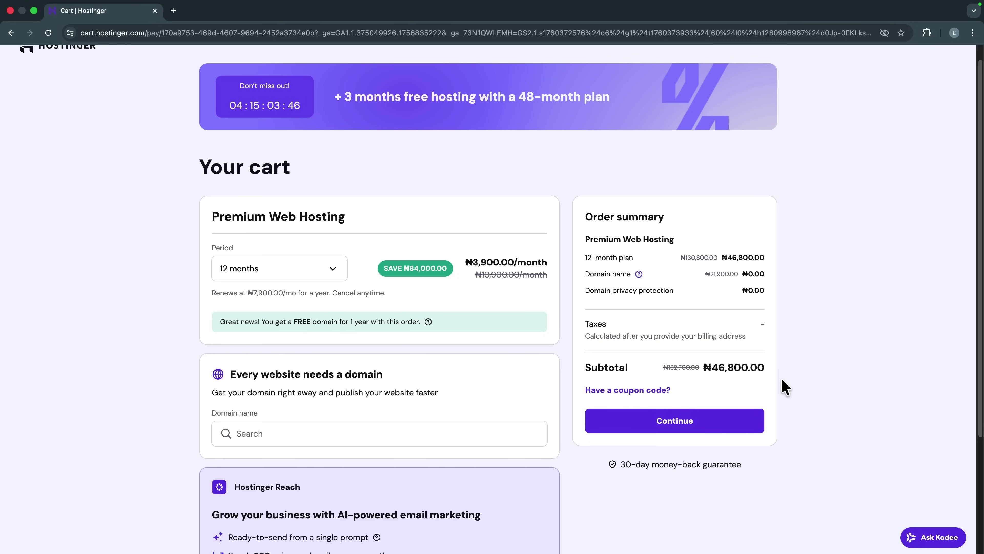
- Set the Premium Web Hosting period to 48 months
{"action": "left_click", "coordinate": [253, 265]}
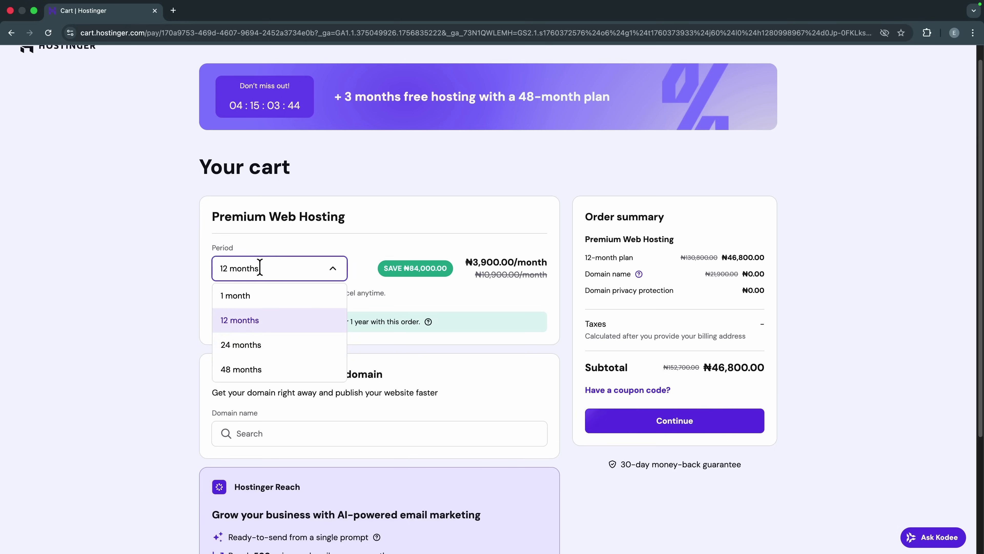
{"action": "left_click", "coordinate": [253, 369]}
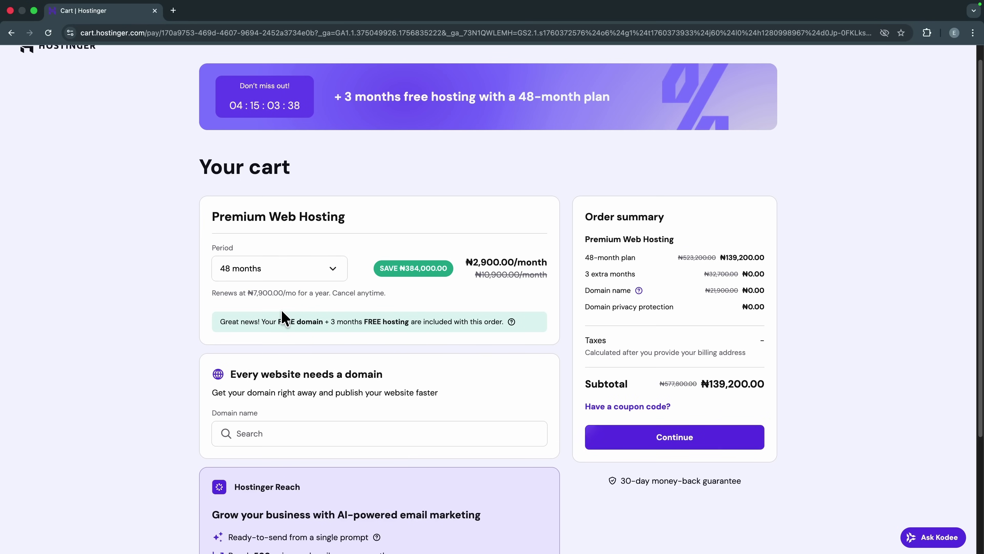
- Search for the customer's personal .com domain name, add it to the cart and set its registration period to 1 year
{"action": "scroll", "coordinate": [314, 281], "scroll_direction": "down", "scroll_amount": 2}
{"action": "left_click", "coordinate": [301, 399]}
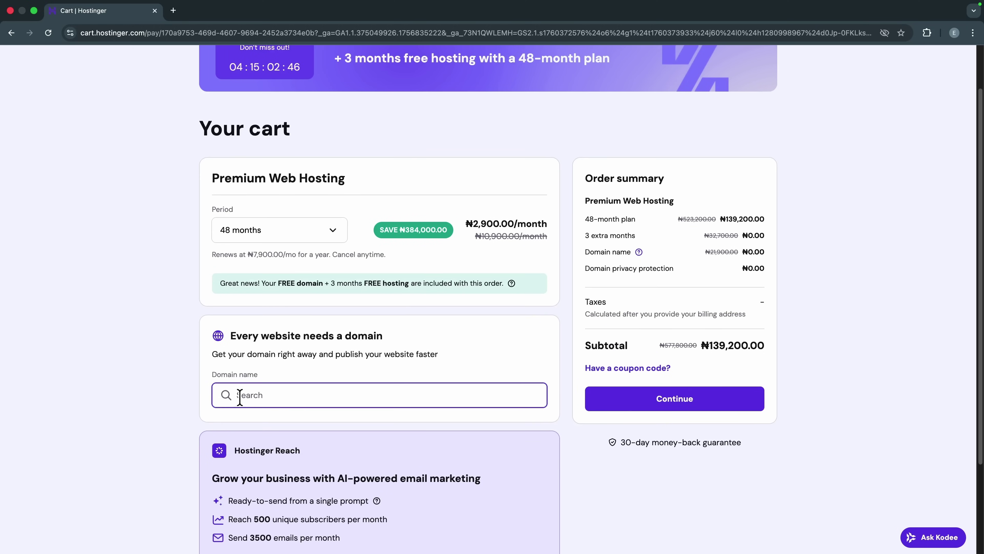
{"action": "type", "text": "emmanue"}
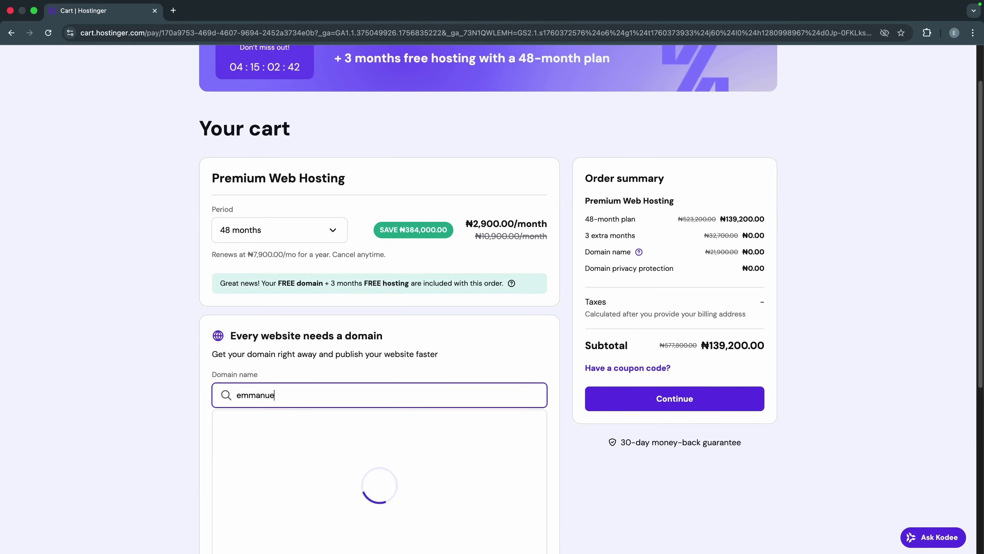
{"action": "type", "text": "ladanu25"}
{"action": "scroll", "coordinate": [492, 299], "scroll_direction": "down", "scroll_amount": 10}
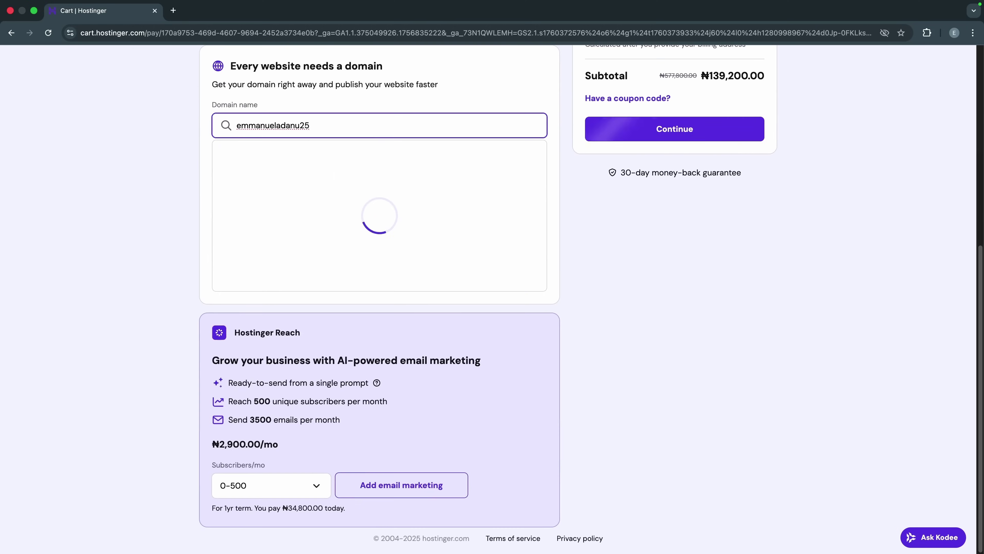
{"action": "scroll", "coordinate": [336, 330], "scroll_direction": "up", "scroll_amount": 1}
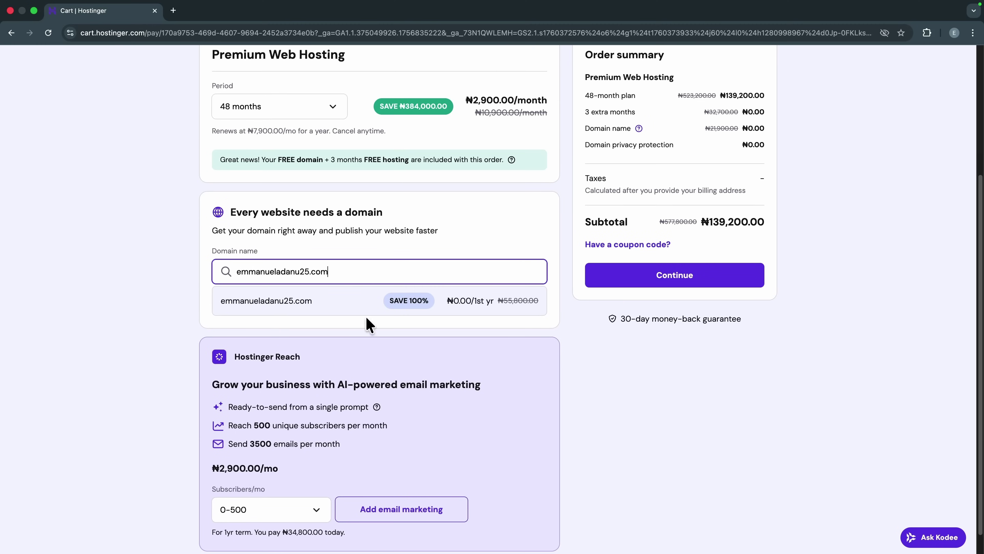
{"action": "left_click", "coordinate": [346, 307]}
{"action": "left_click", "coordinate": [325, 281]}
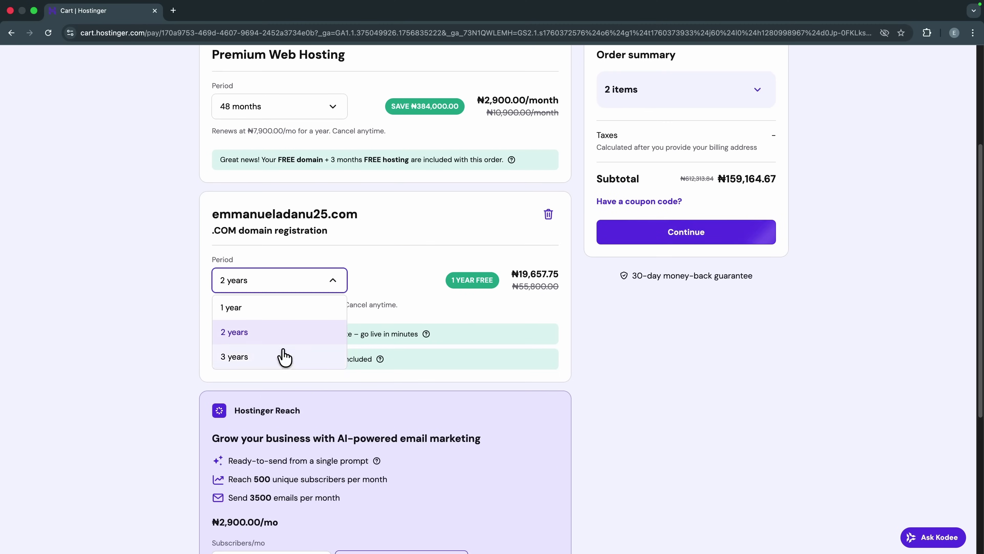
{"action": "left_click", "coordinate": [231, 307]}
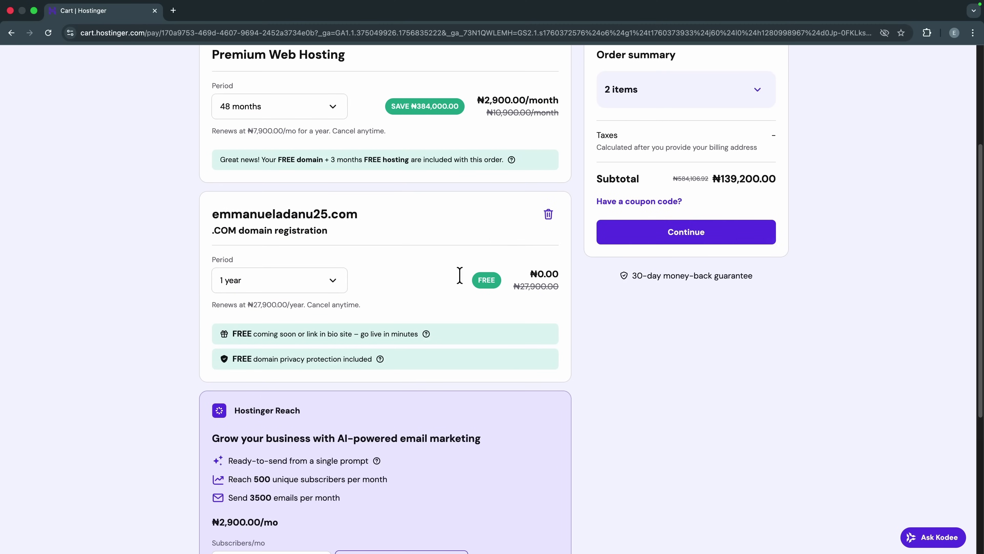
- Apply the creator's discount coupon code to the order and check the discount line in the order summary
{"action": "scroll", "coordinate": [510, 238], "scroll_direction": "up", "scroll_amount": 3}
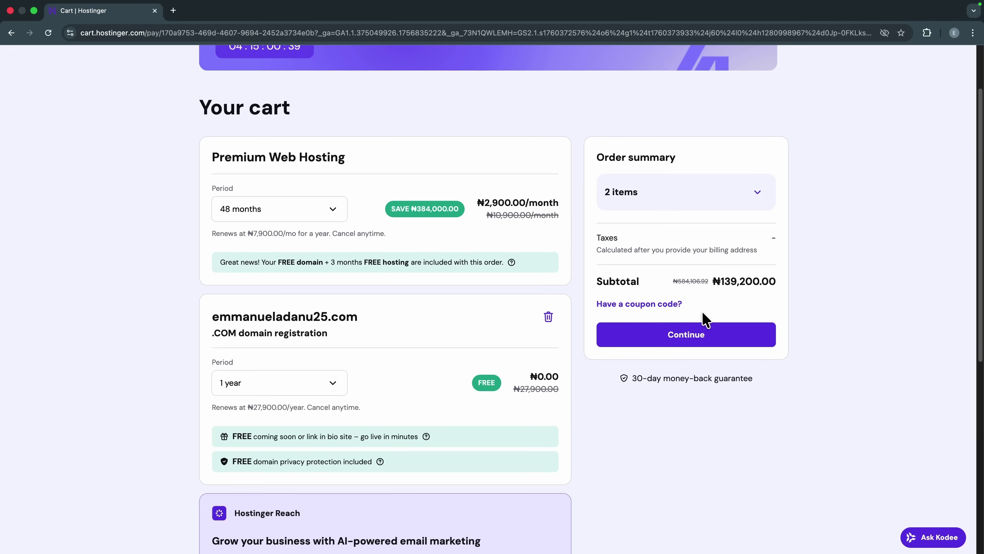
{"action": "left_click", "coordinate": [634, 305]}
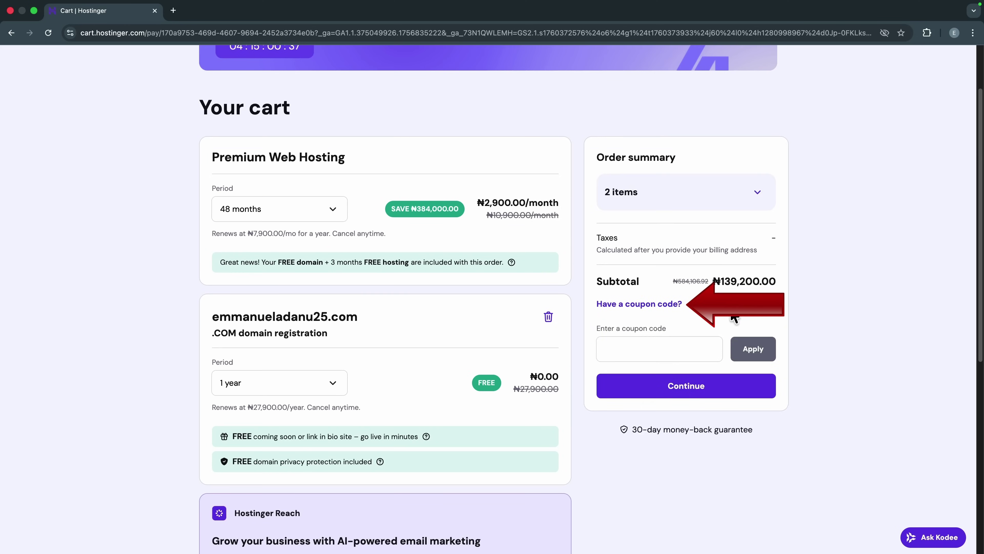
{"action": "scroll", "coordinate": [775, 347], "scroll_direction": "down", "scroll_amount": 1}
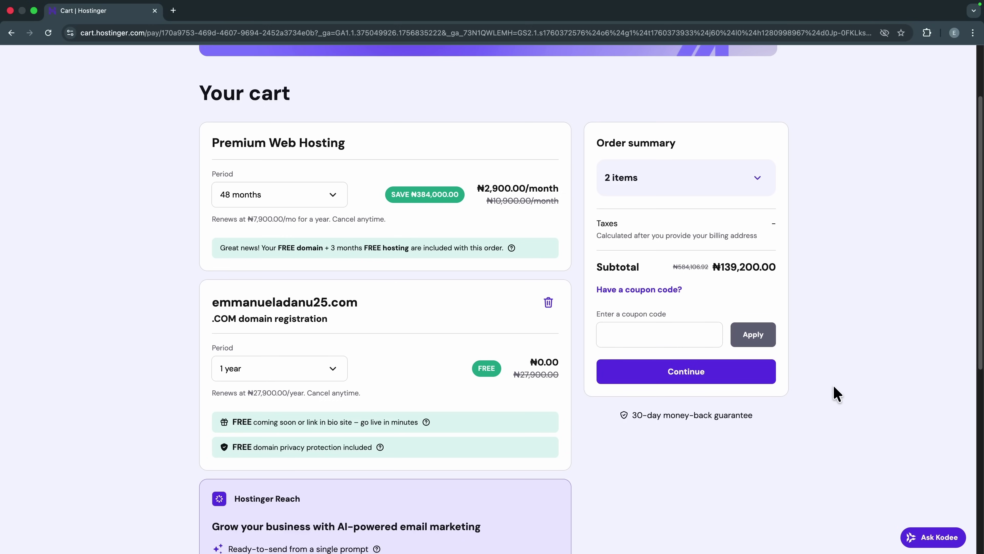
{"action": "left_click", "coordinate": [652, 336]}
{"action": "left_click", "coordinate": [651, 336]}
{"action": "type", "text": "ADANU"}
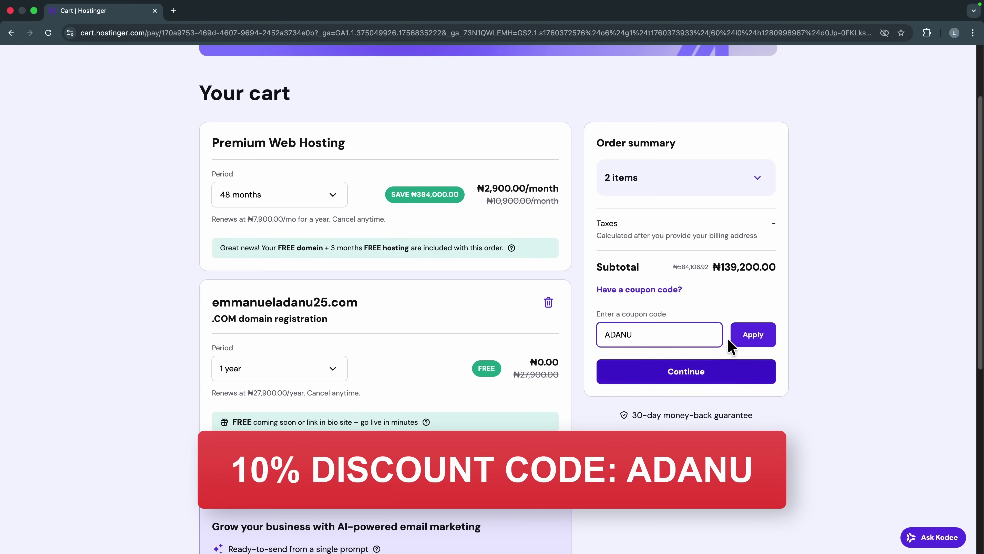
{"action": "left_click", "coordinate": [736, 341]}
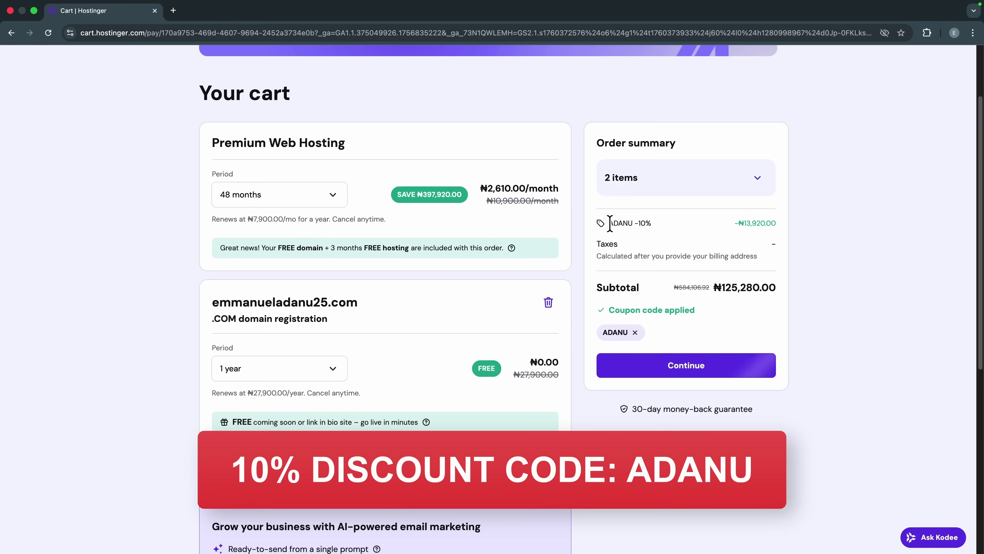
{"action": "left_click_drag", "start_coordinate": [598, 219], "coordinate": [820, 219]}
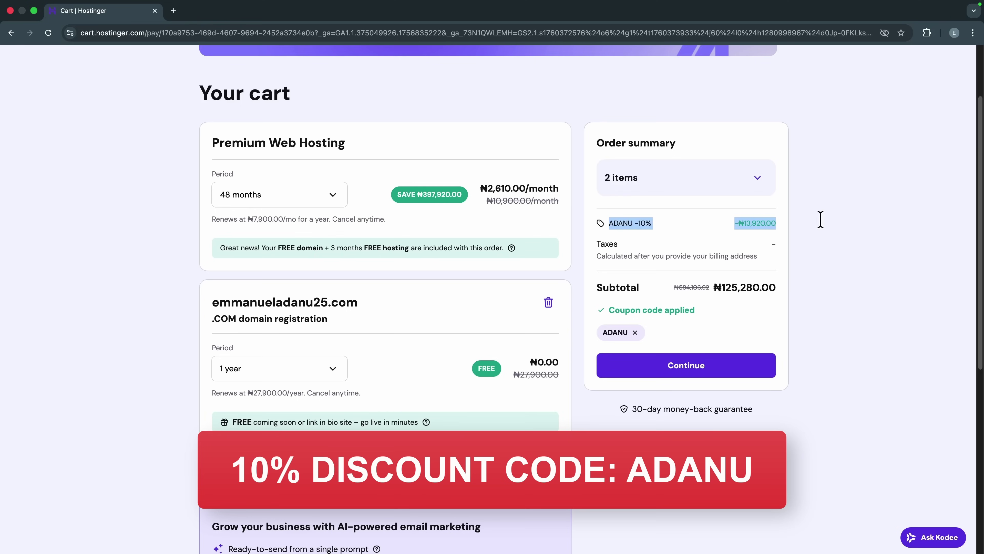
{"action": "left_click", "coordinate": [815, 245]}
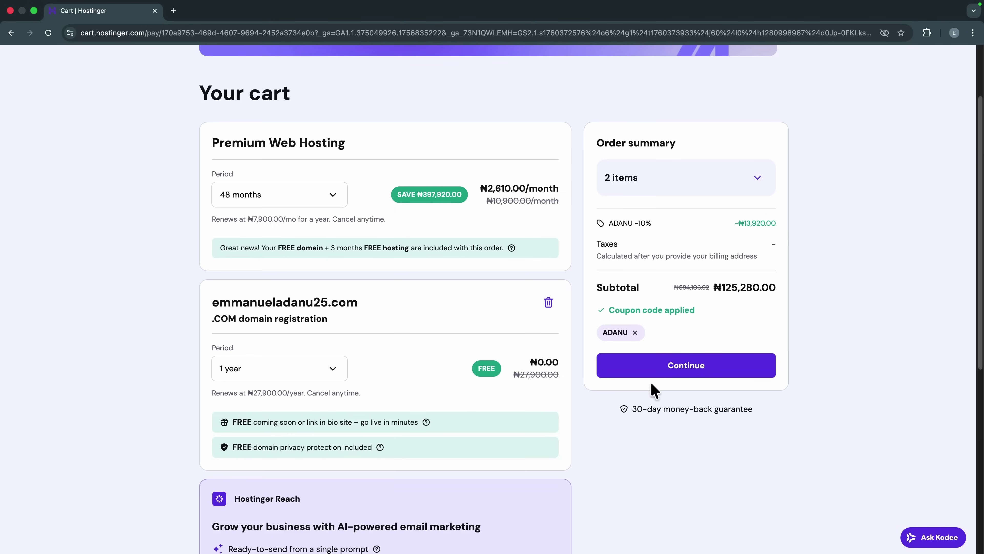
- Proceed to checkout and confirm the billing address with the customer's name and Nigeria as country of residence
{"action": "left_click", "coordinate": [679, 374]}
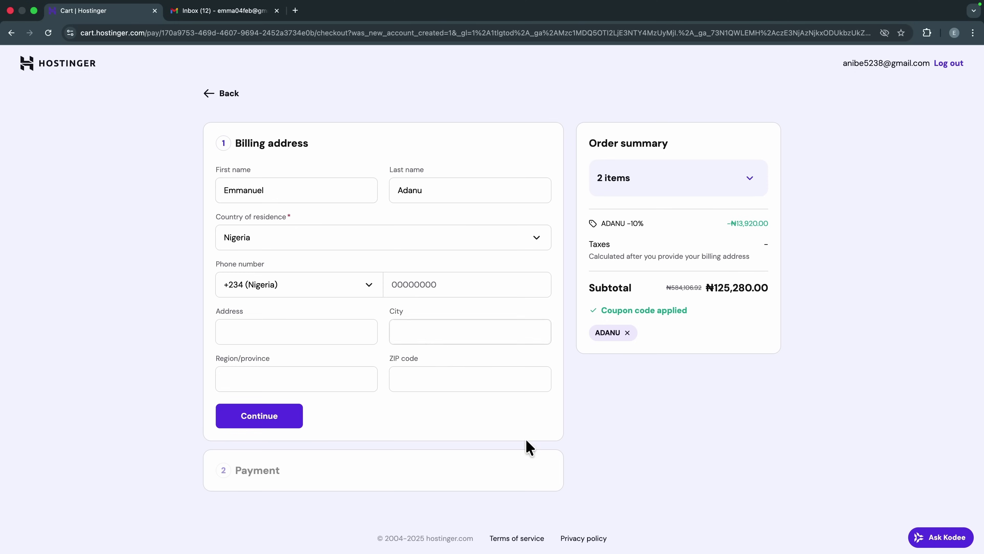
{"action": "left_click", "coordinate": [260, 410]}
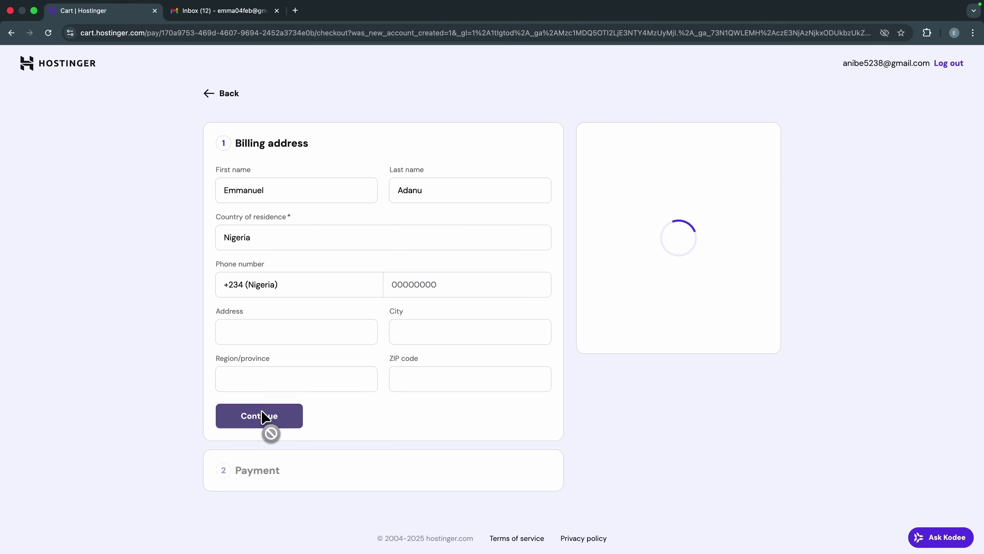
- Choose Opay as the payment method for the order and submit the payment
{"action": "left_click", "coordinate": [523, 290]}
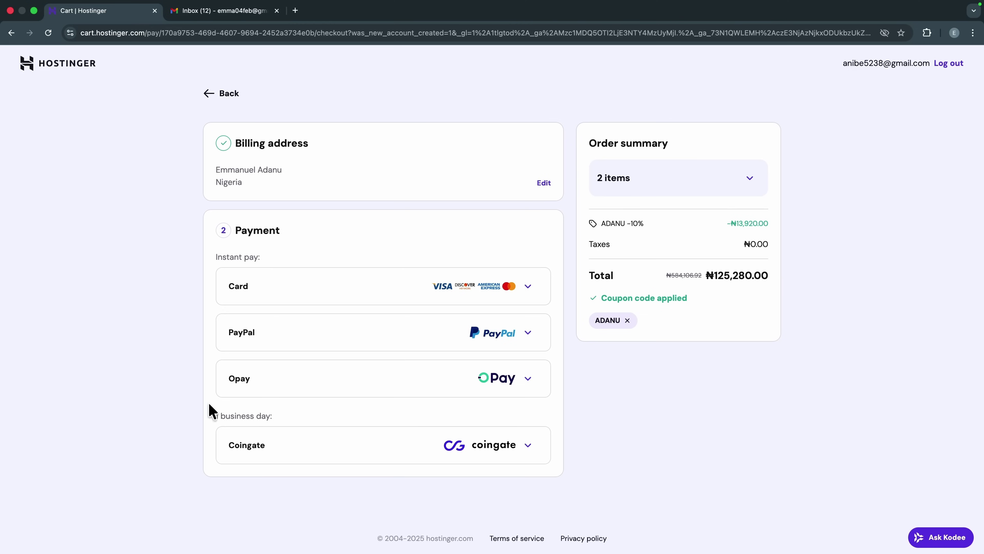
{"action": "left_click", "coordinate": [523, 380]}
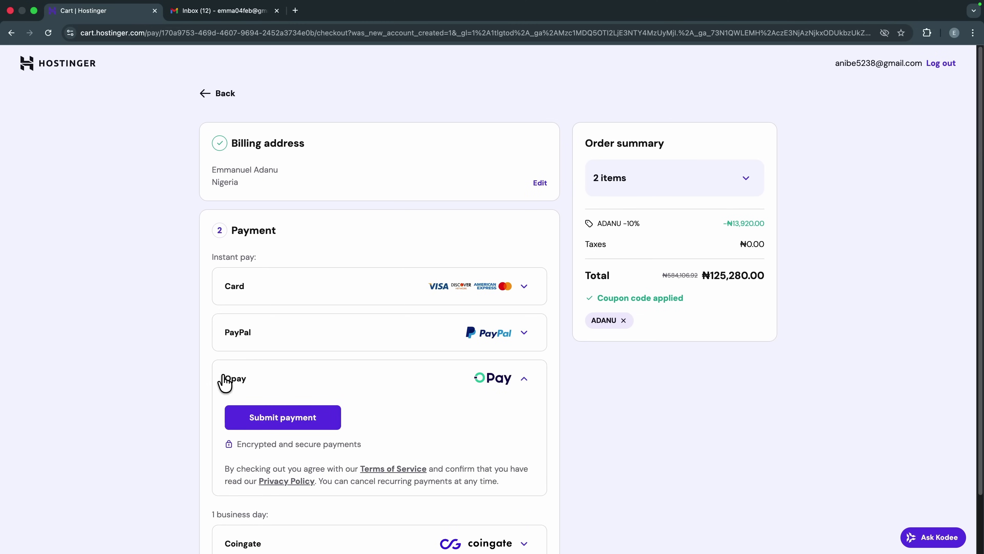
{"action": "left_click", "coordinate": [506, 379]}
{"action": "left_click", "coordinate": [508, 380]}
{"action": "left_click", "coordinate": [270, 419]}
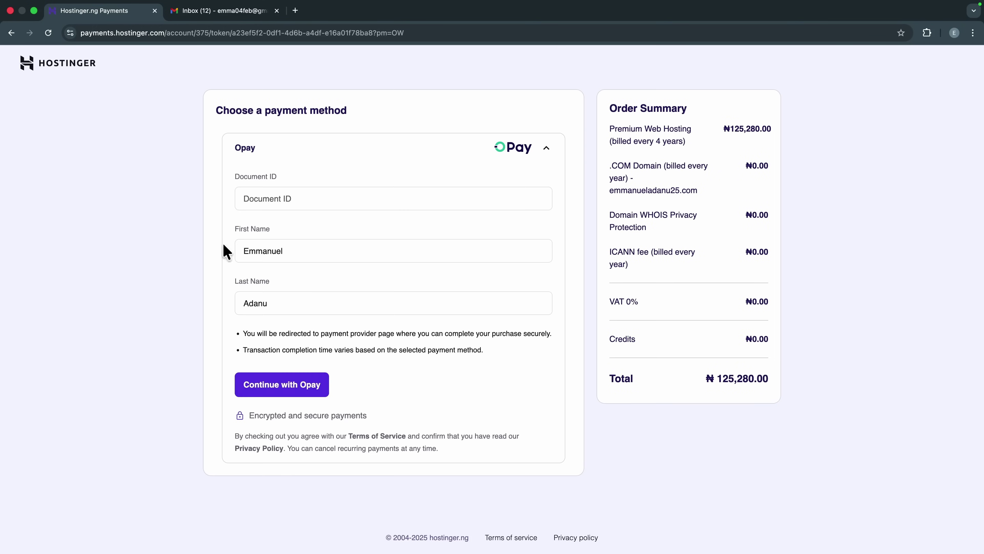
- Enter the customer's document ID in the Opay payment form and continue with Opay
{"action": "left_click", "coordinate": [263, 199]}
{"action": "type", "text": "8"}
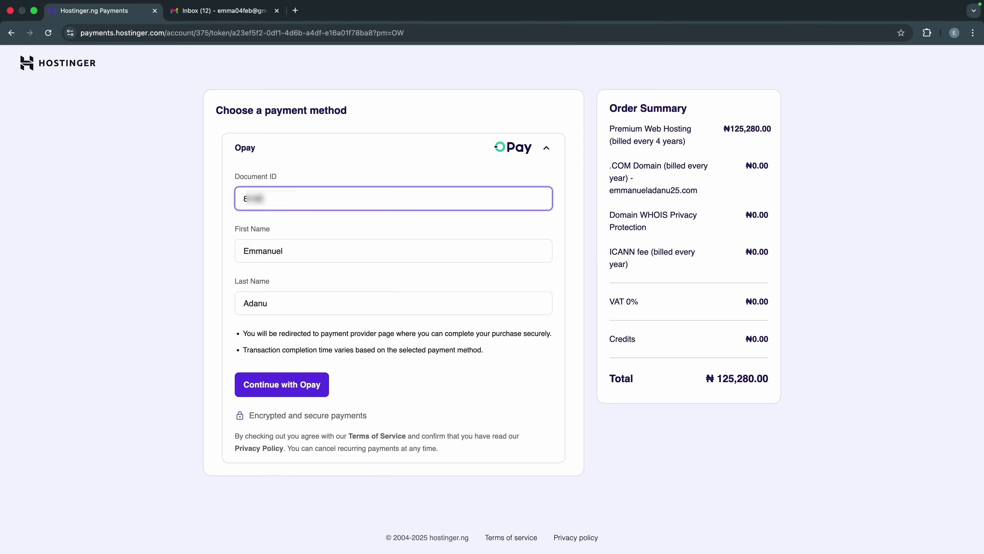
{"action": "left_click", "coordinate": [405, 318]}
{"action": "left_click", "coordinate": [312, 396]}
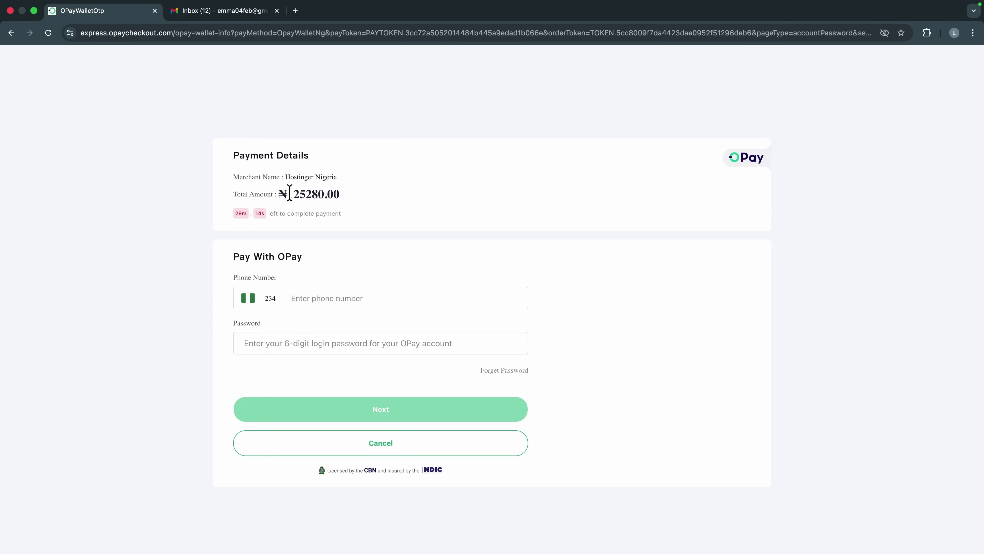
- Check the total amount in the payment details on the OPay checkout page
{"action": "left_click_drag", "start_coordinate": [307, 193], "coordinate": [347, 196]}
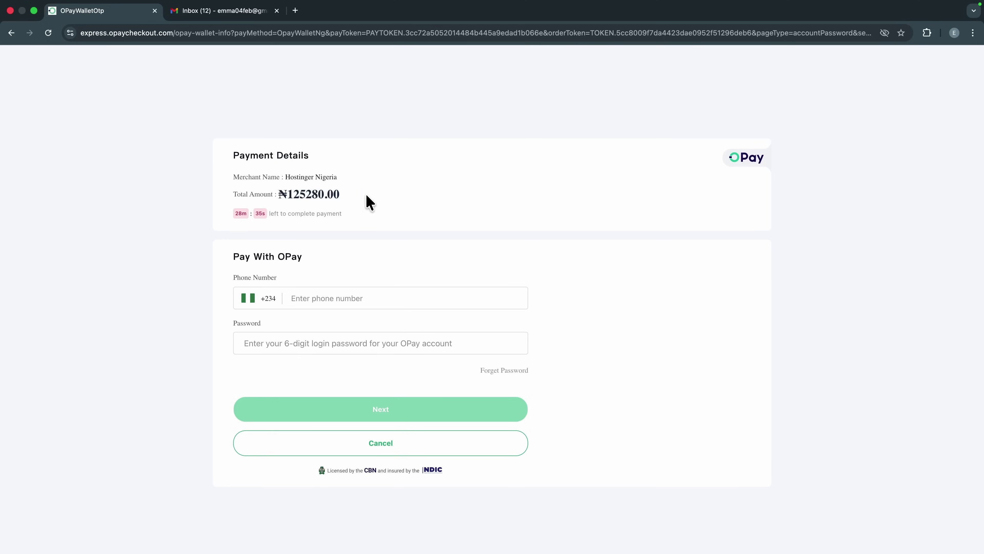
{"action": "left_click_drag", "start_coordinate": [366, 193], "coordinate": [323, 195]}
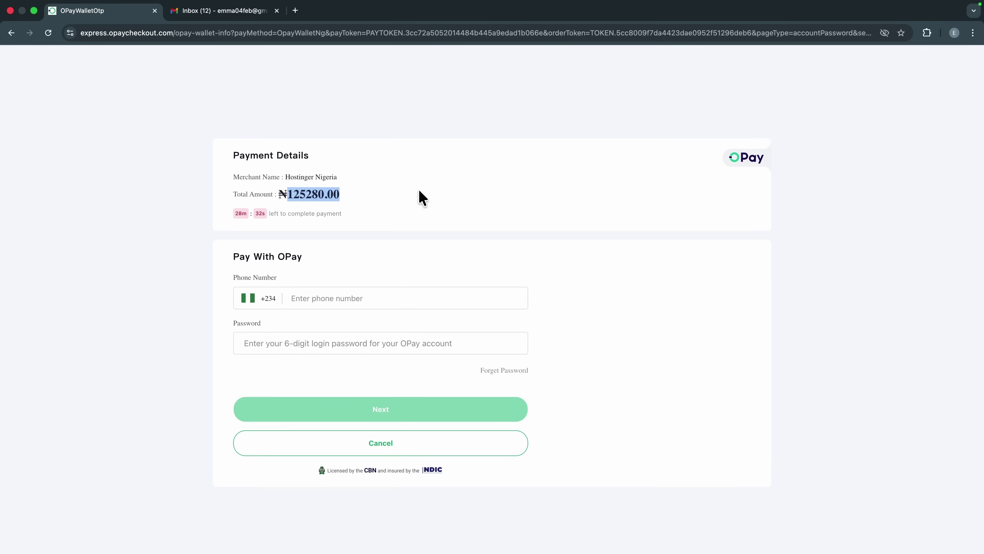
{"action": "left_click", "coordinate": [422, 197]}
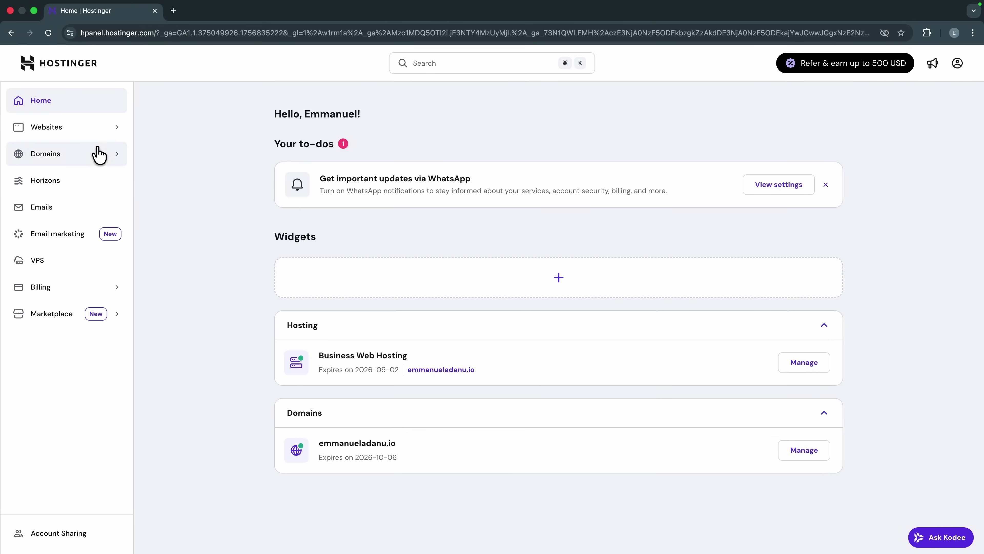
- Add a website to the Business Web Hosting plan using Hostinger Website Builder
{"action": "left_click", "coordinate": [82, 130]}
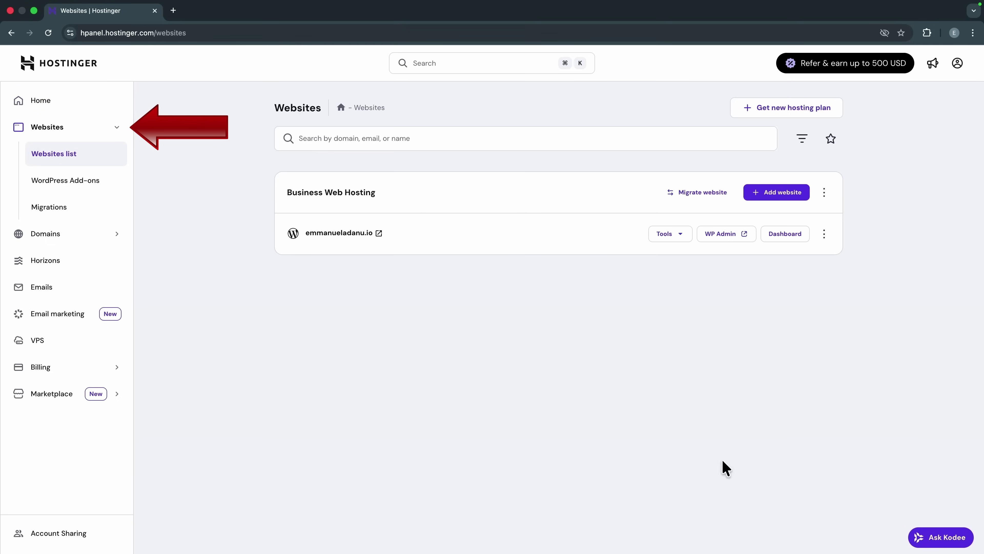
{"action": "left_click", "coordinate": [789, 193]}
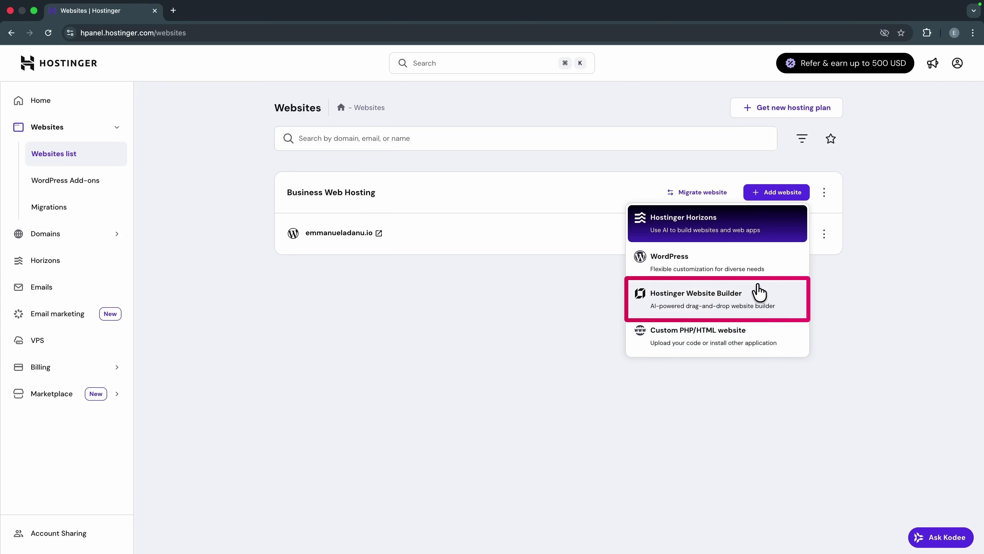
{"action": "left_click", "coordinate": [722, 306]}
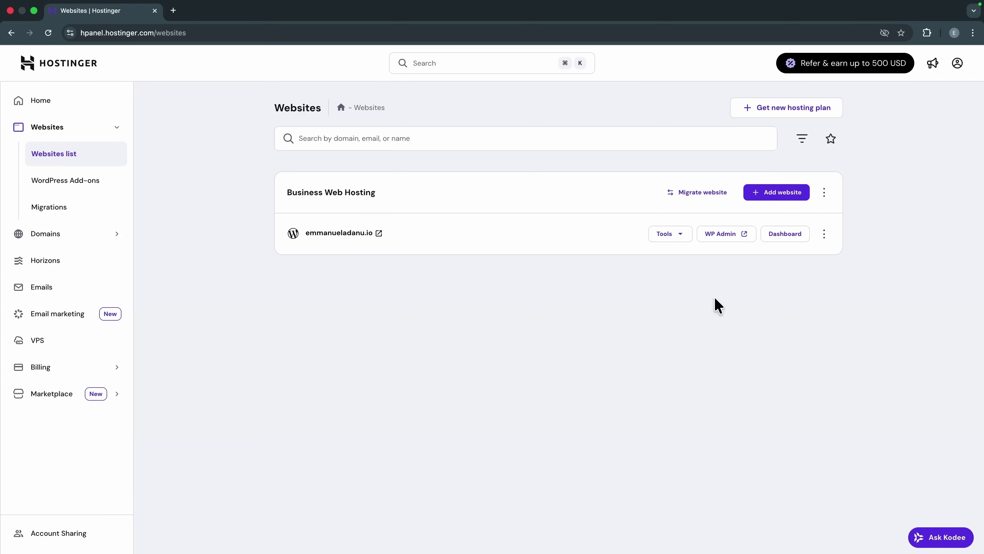
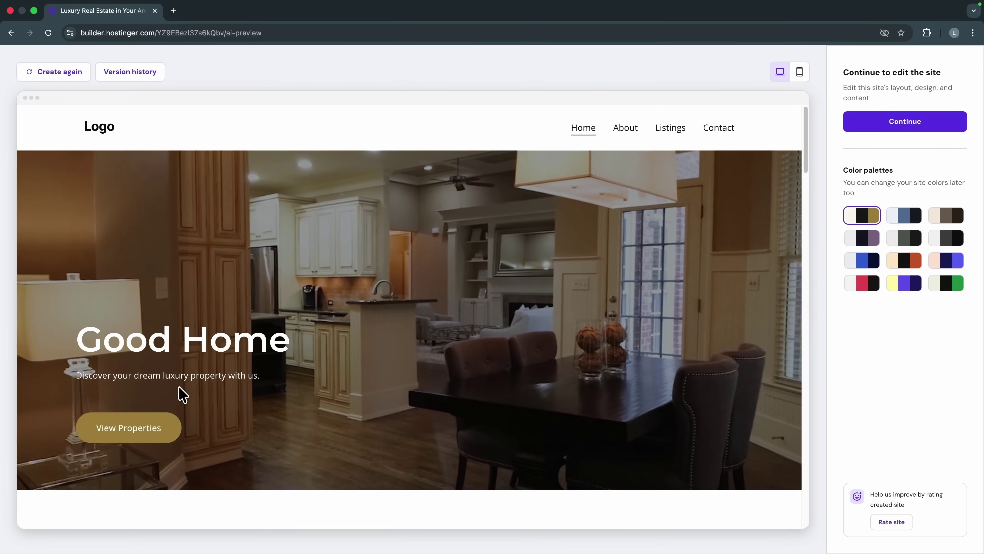
- Examine the Home and About pages of the AI-generated real estate site in the preview
{"action": "scroll", "coordinate": [446, 434], "scroll_direction": "down", "scroll_amount": 8}
{"action": "scroll", "coordinate": [441, 437], "scroll_direction": "down", "scroll_amount": 15}
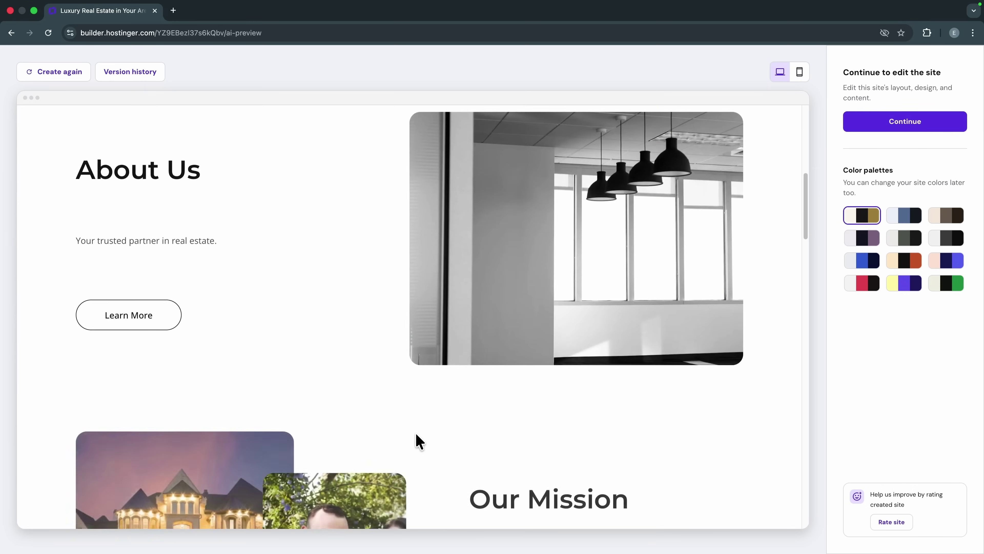
{"action": "scroll", "coordinate": [407, 413], "scroll_direction": "down", "scroll_amount": 20}
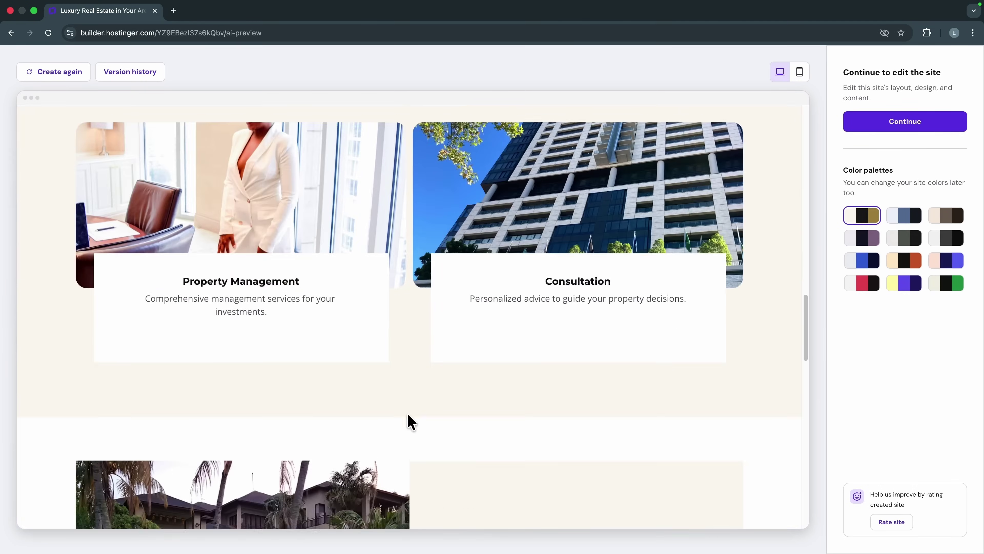
{"action": "scroll", "coordinate": [407, 413], "scroll_direction": "down", "scroll_amount": 5}
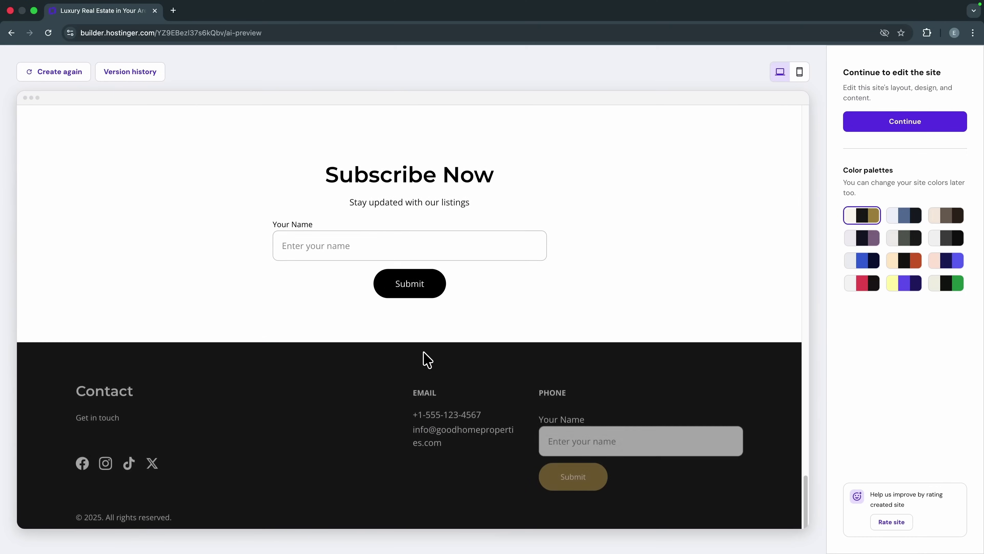
{"action": "scroll", "coordinate": [427, 367], "scroll_direction": "up", "scroll_amount": 20}
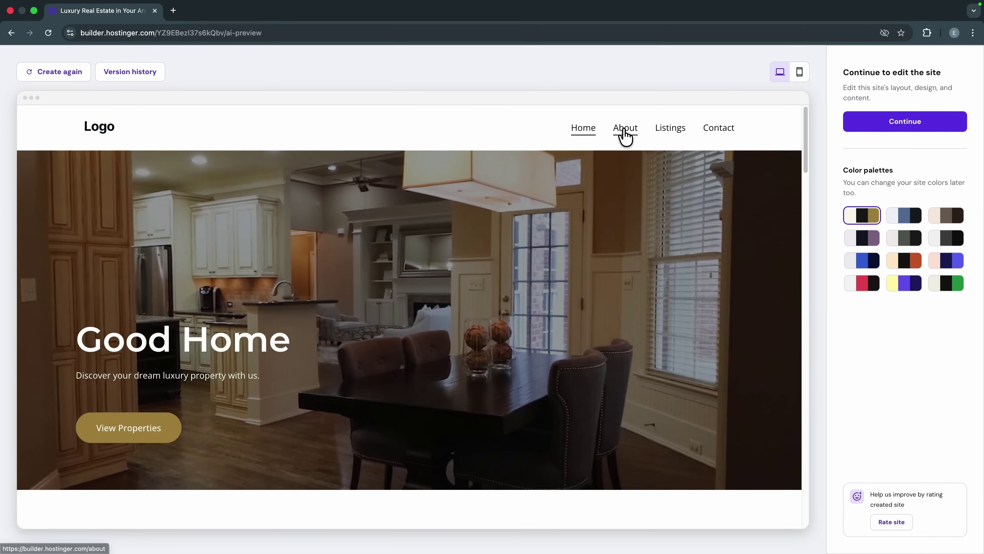
{"action": "left_click", "coordinate": [623, 129]}
{"action": "scroll", "coordinate": [504, 361], "scroll_direction": "down", "scroll_amount": 5}
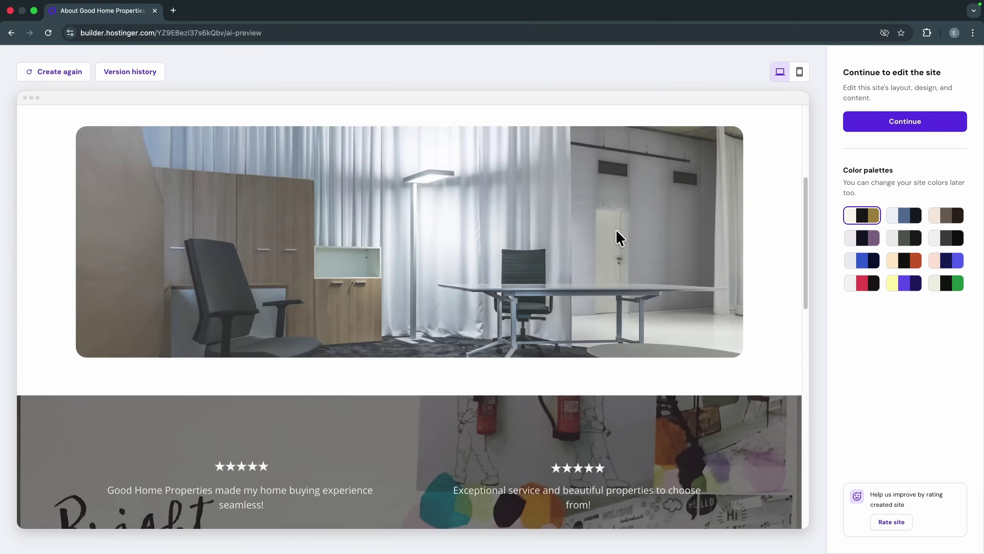
{"action": "scroll", "coordinate": [608, 272], "scroll_direction": "down", "scroll_amount": 10}
{"action": "scroll", "coordinate": [627, 263], "scroll_direction": "up", "scroll_amount": 20}
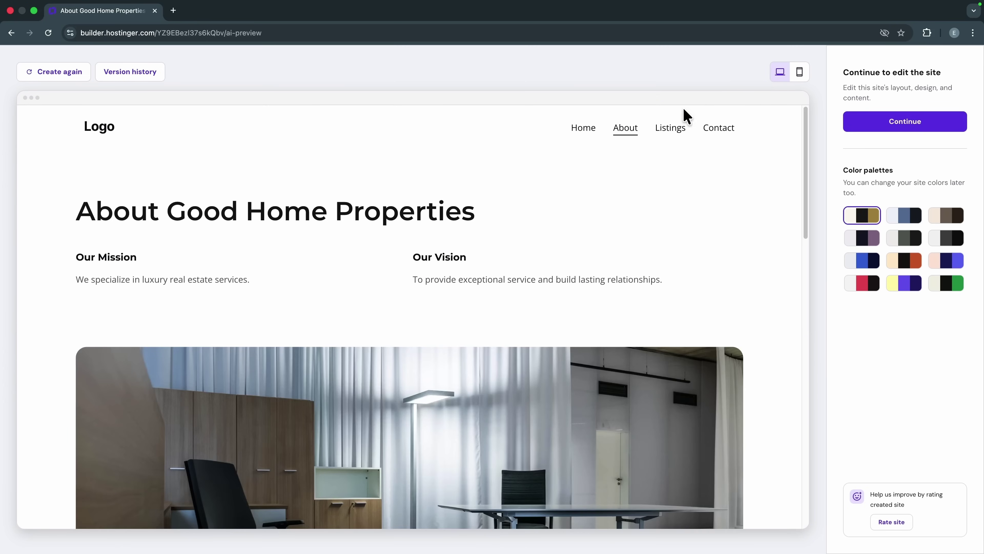
- Examine the Listings and Contact pages of the generated real estate site from beginning to end
{"action": "left_click", "coordinate": [670, 134]}
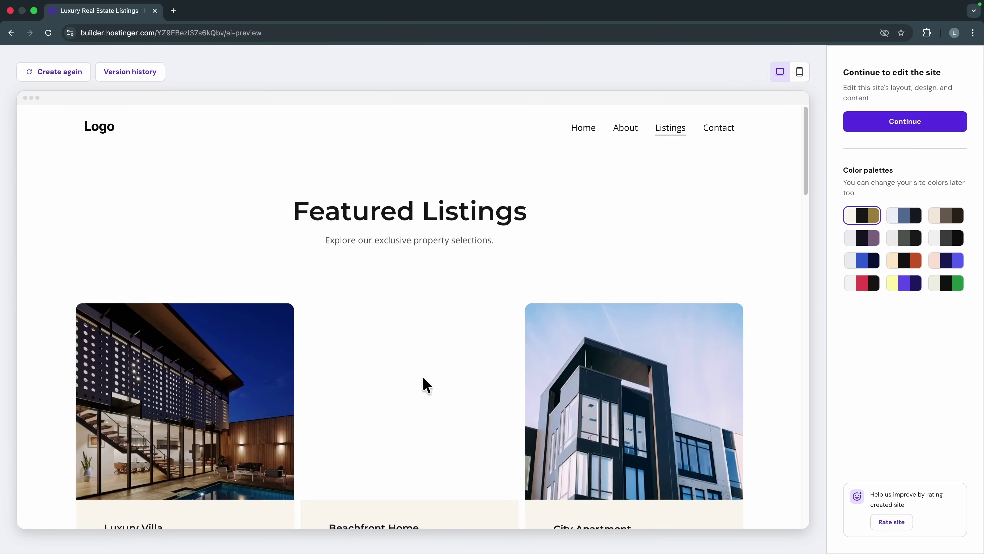
{"action": "scroll", "coordinate": [364, 395], "scroll_direction": "down", "scroll_amount": 3}
{"action": "scroll", "coordinate": [548, 408], "scroll_direction": "down", "scroll_amount": 15}
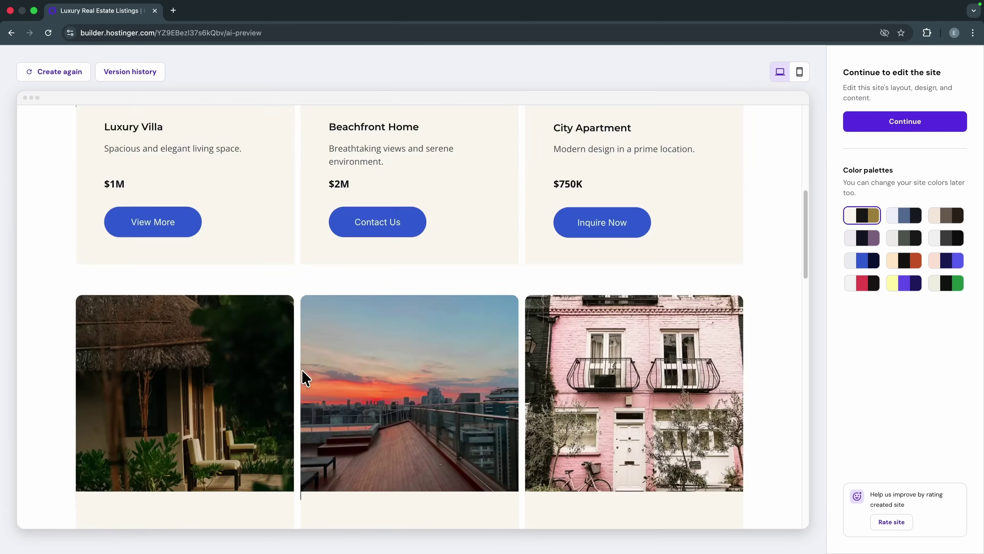
{"action": "scroll", "coordinate": [426, 379], "scroll_direction": "down", "scroll_amount": 10}
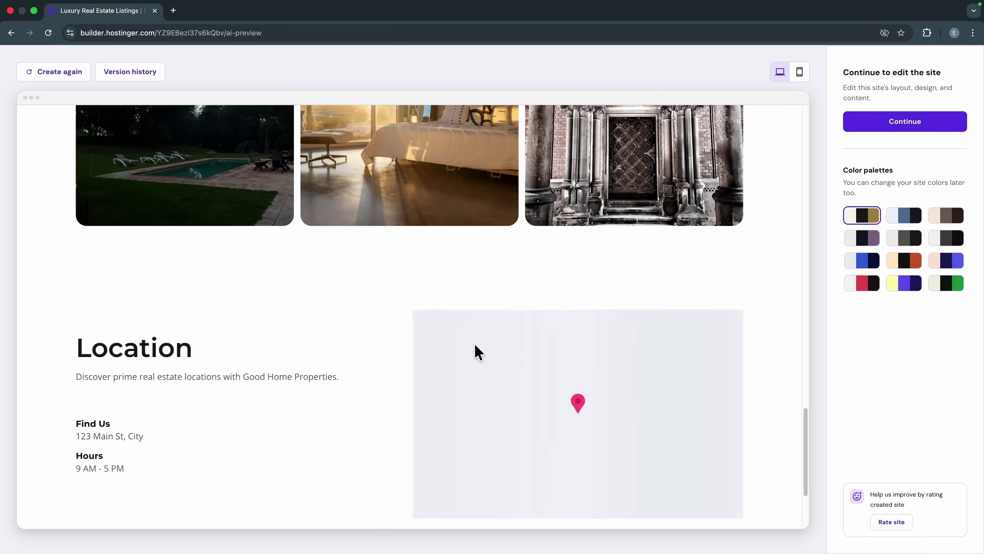
{"action": "scroll", "coordinate": [543, 350], "scroll_direction": "up", "scroll_amount": 20}
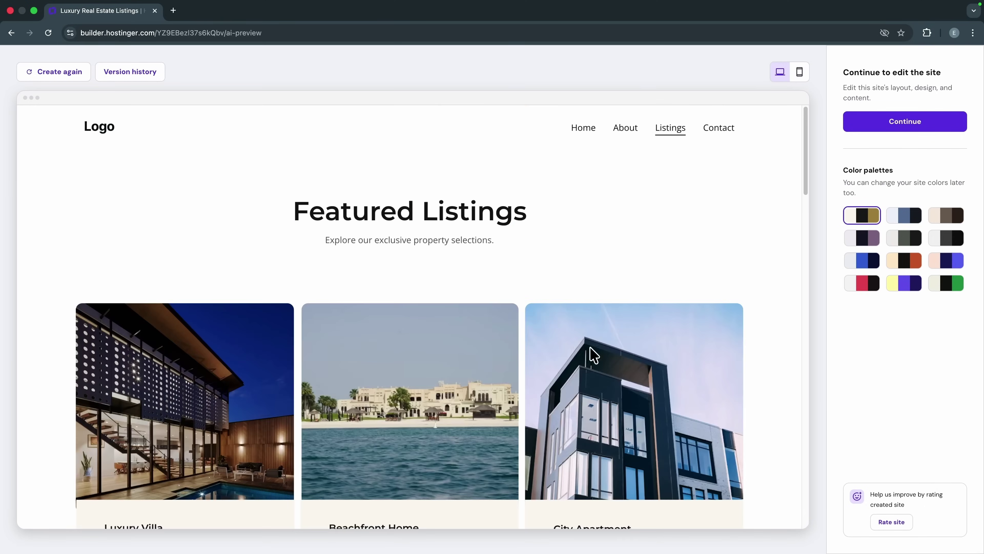
{"action": "left_click", "coordinate": [726, 134]}
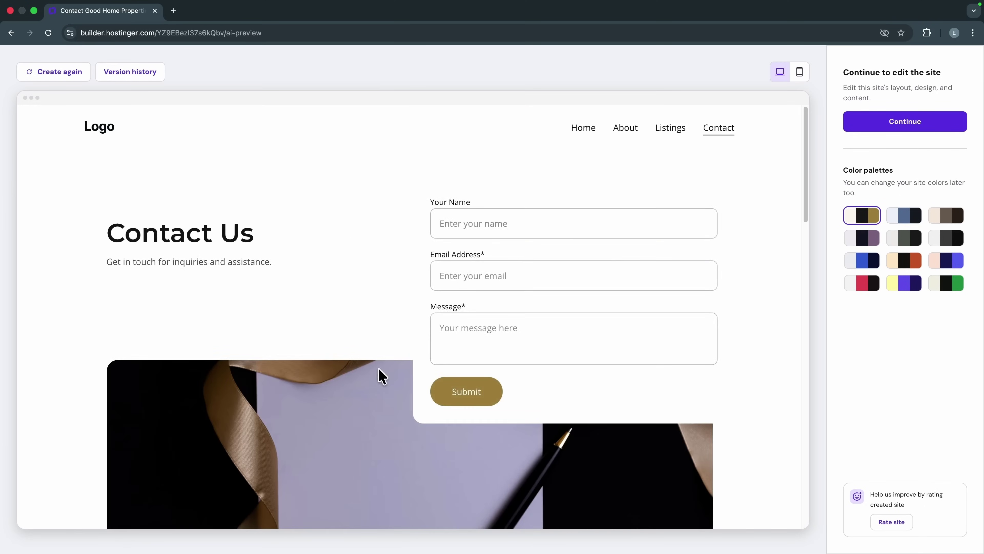
{"action": "scroll", "coordinate": [266, 391], "scroll_direction": "down", "scroll_amount": 15}
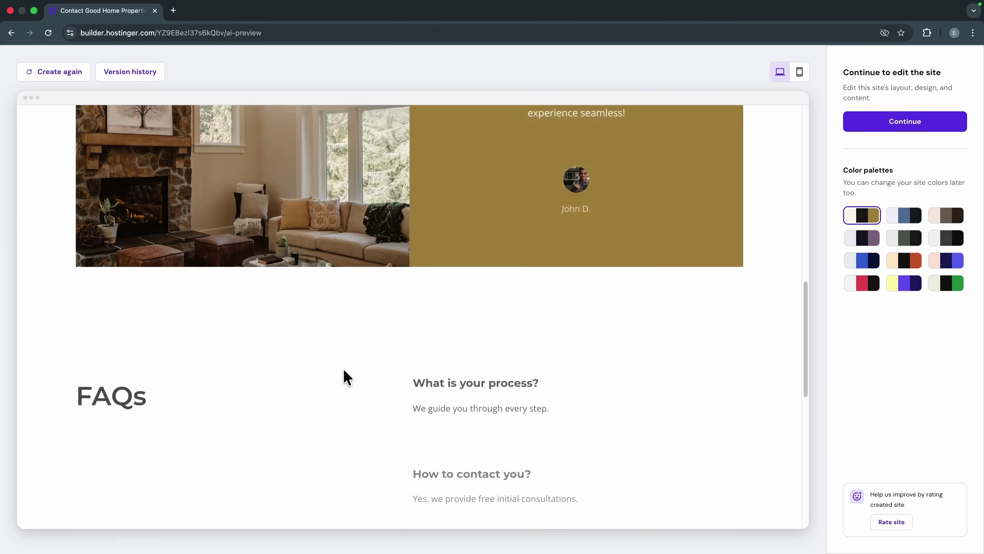
{"action": "scroll", "coordinate": [528, 303], "scroll_direction": "up", "scroll_amount": 20}
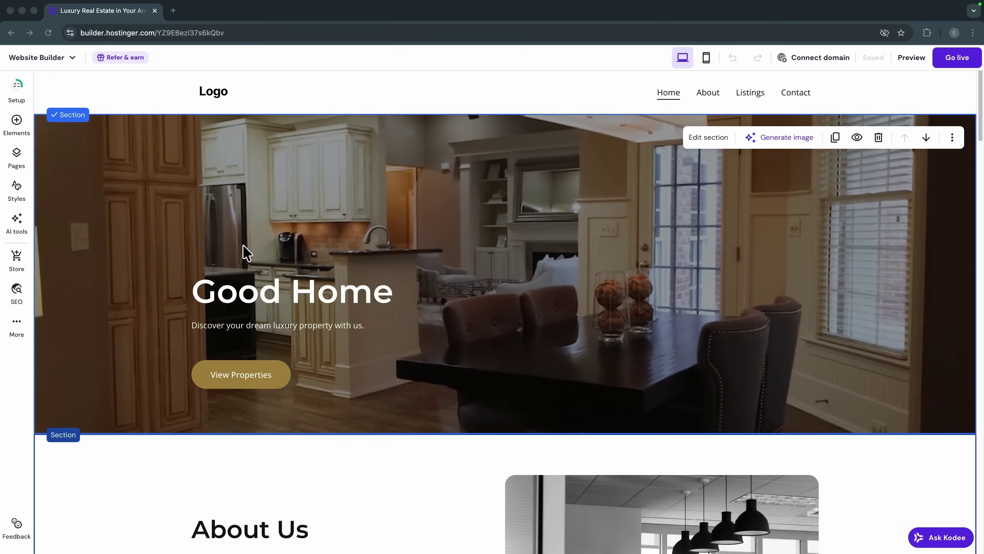
- Select the View Properties button and the About Us image in the page editor to inspect them as editable elements
{"action": "scroll", "coordinate": [368, 281], "scroll_direction": "down", "scroll_amount": 3}
{"action": "scroll", "coordinate": [364, 295], "scroll_direction": "up", "scroll_amount": 3}
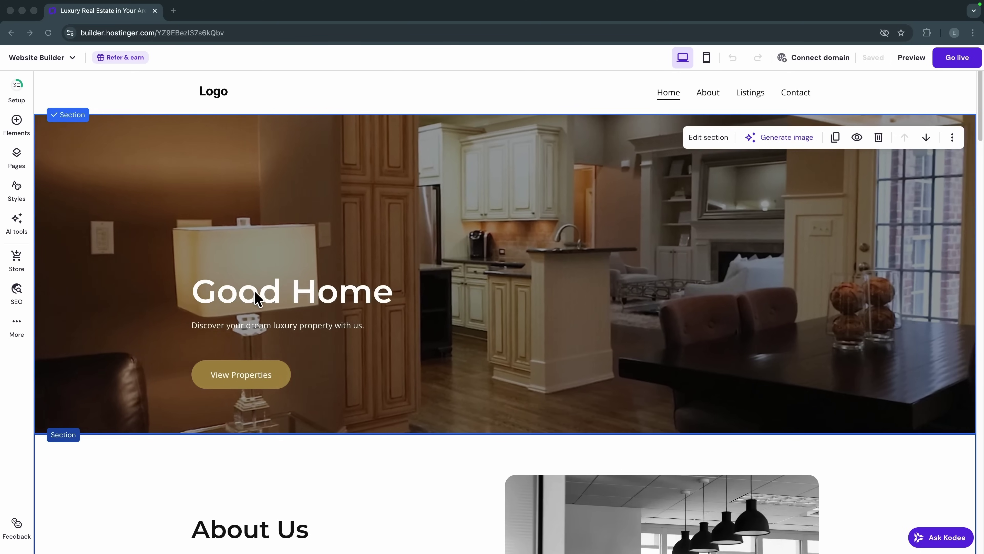
{"action": "left_click", "coordinate": [254, 386]}
{"action": "scroll", "coordinate": [384, 424], "scroll_direction": "down", "scroll_amount": 3}
{"action": "left_click", "coordinate": [596, 396]}
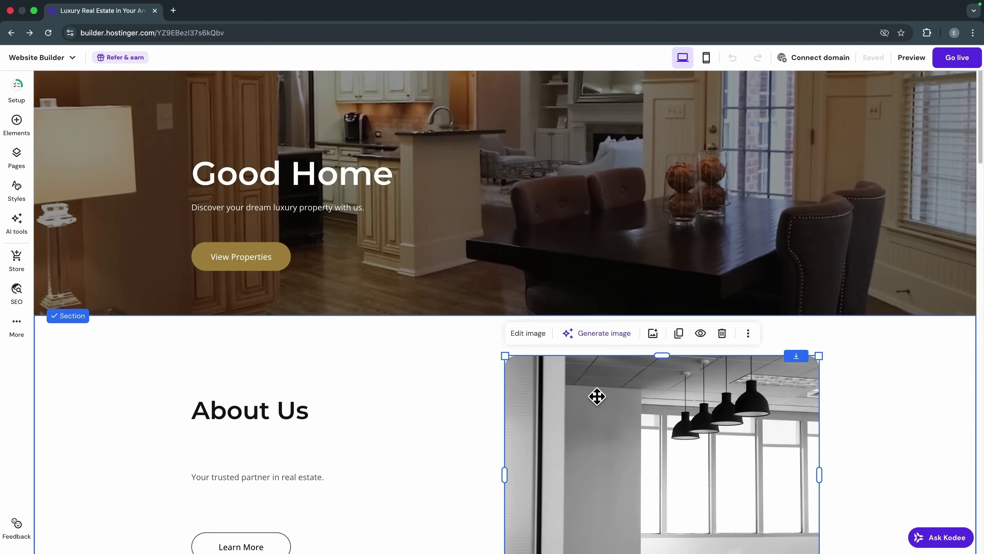
{"action": "scroll", "coordinate": [591, 403], "scroll_direction": "up", "scroll_amount": 3}
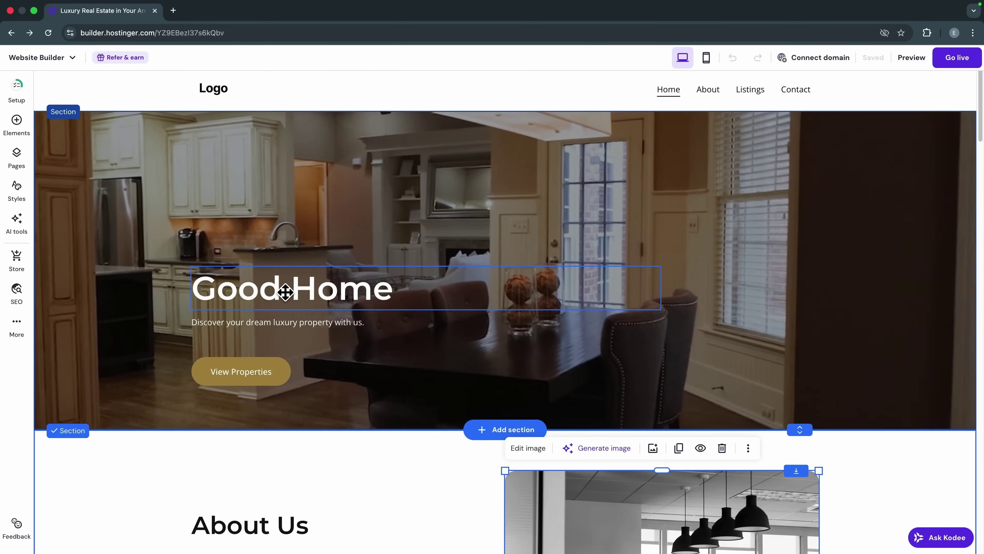
- Open the "Good Home" hero heading for text editing and review its available text styles
{"action": "left_click", "coordinate": [285, 292]}
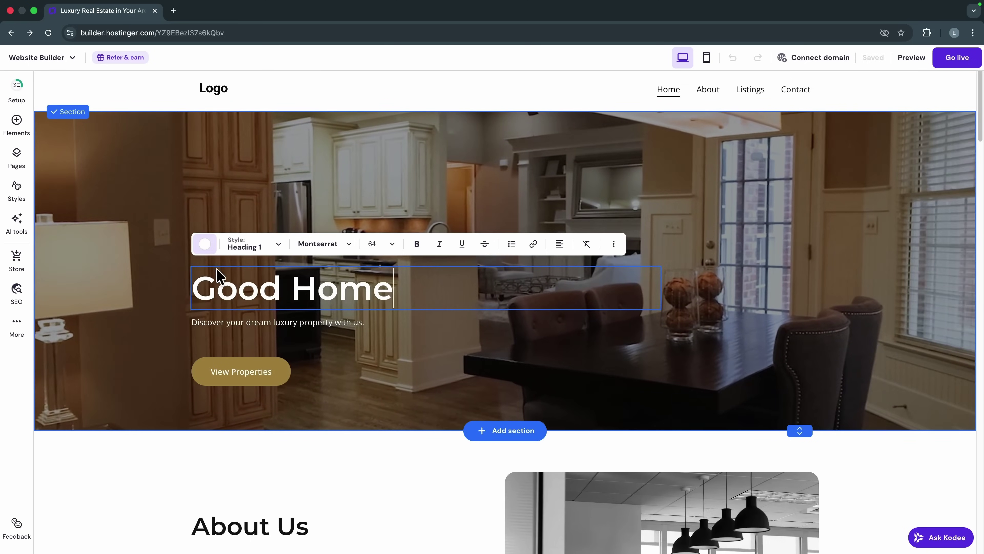
{"action": "left_click", "coordinate": [389, 297]}
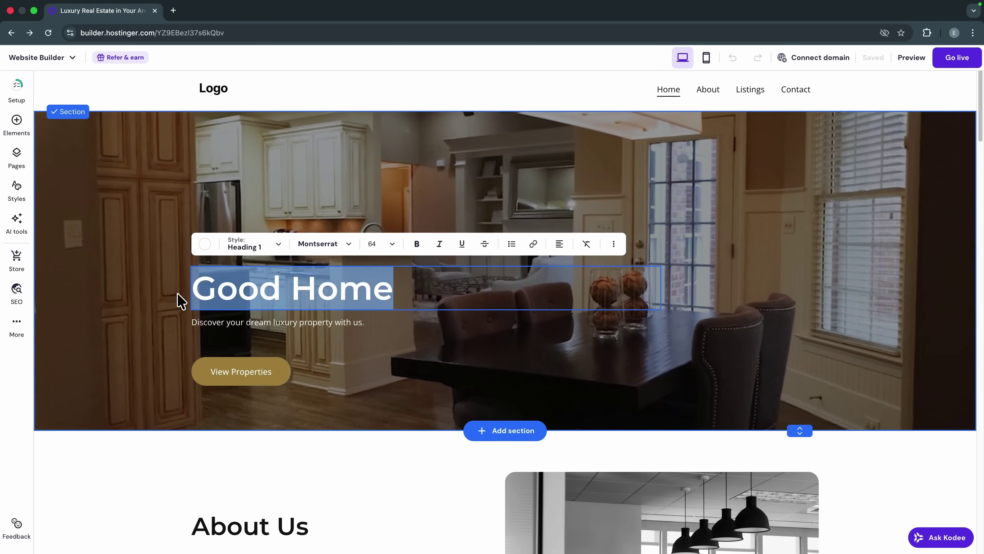
{"action": "left_click", "coordinate": [396, 287]}
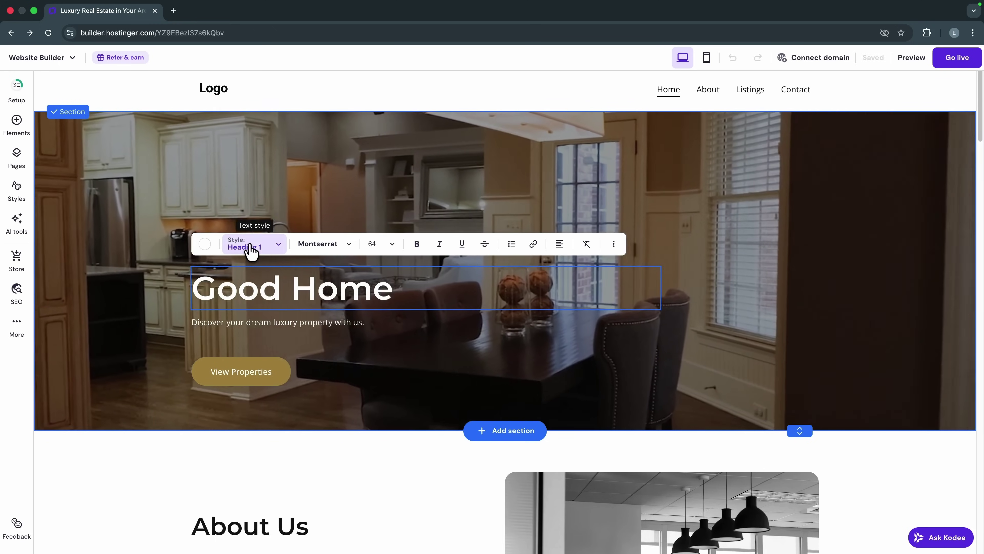
{"action": "left_click", "coordinate": [278, 246]}
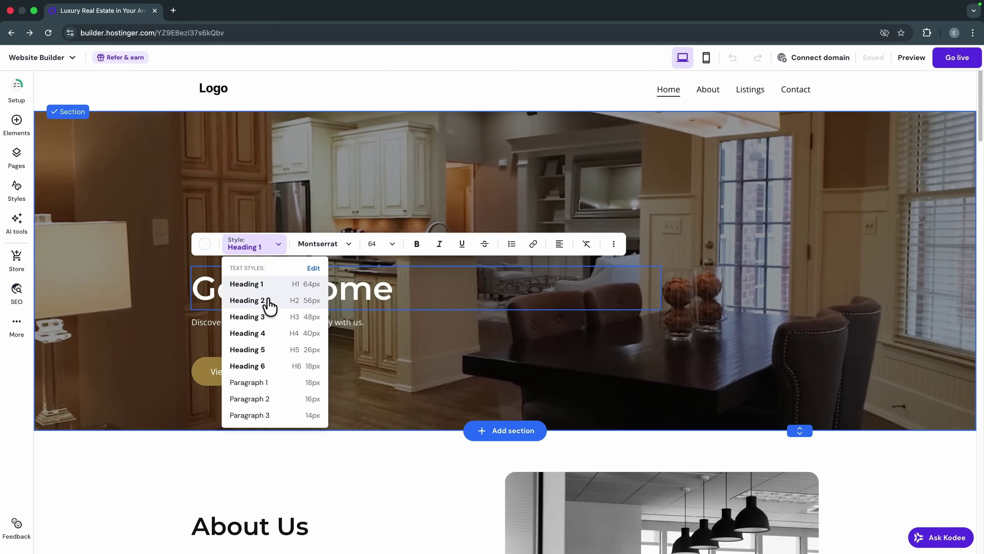
{"action": "left_click", "coordinate": [395, 287]}
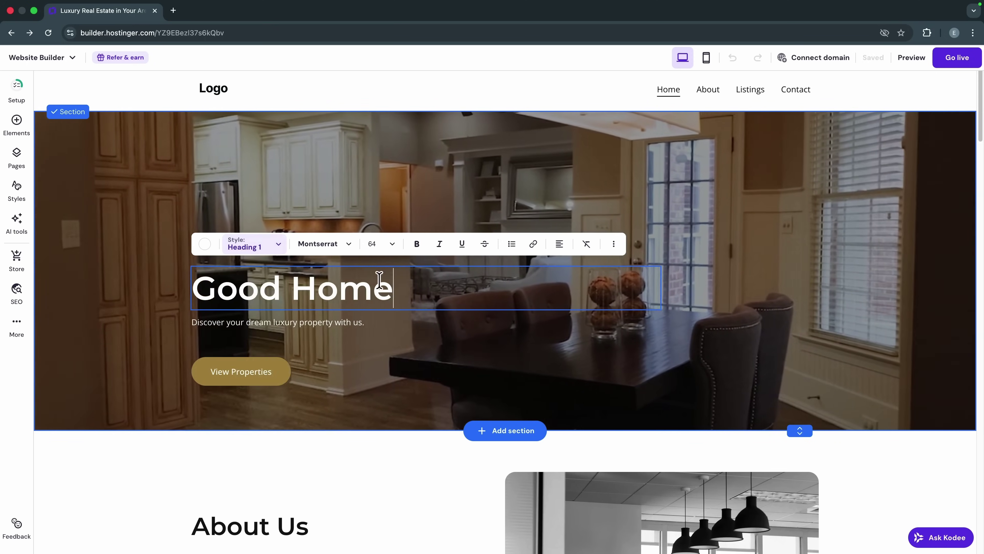
- Review the font and size choices for the "Good Home" heading and clear its custom formatting
{"action": "left_click", "coordinate": [343, 244]}
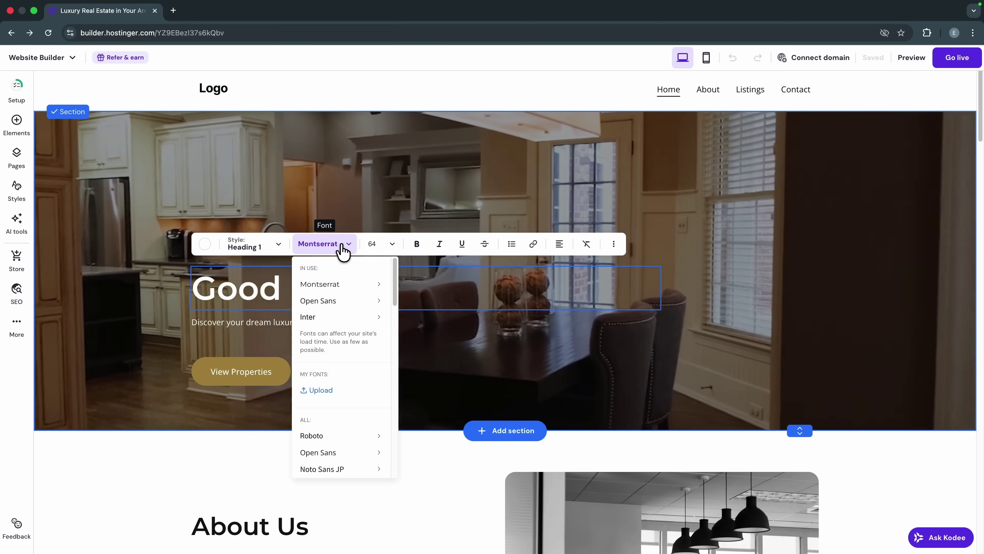
{"action": "left_click", "coordinate": [342, 245]}
{"action": "left_click", "coordinate": [398, 245]}
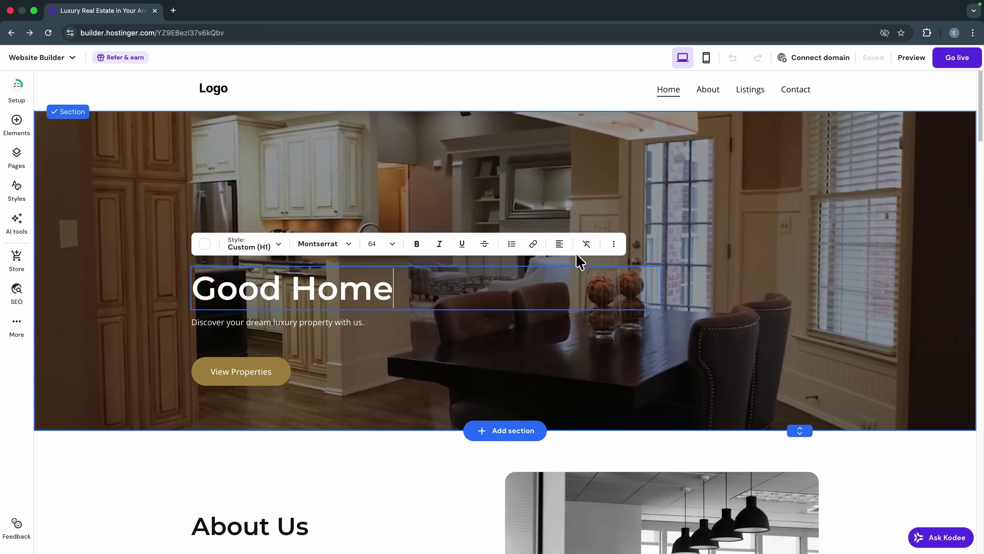
{"action": "left_click", "coordinate": [586, 243]}
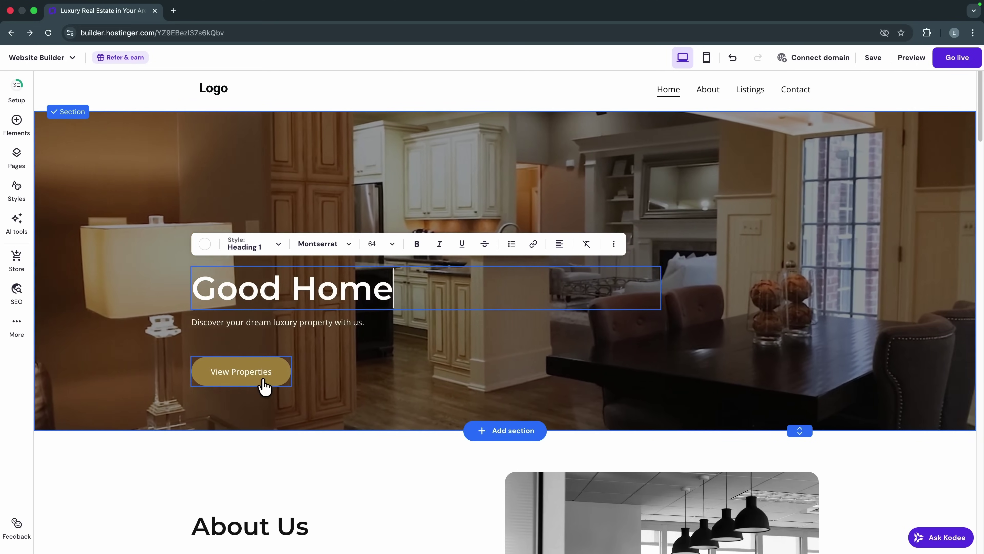
- Change the hero button's text from "View Properties" to "Inspect Properties"
{"action": "left_click", "coordinate": [265, 387]}
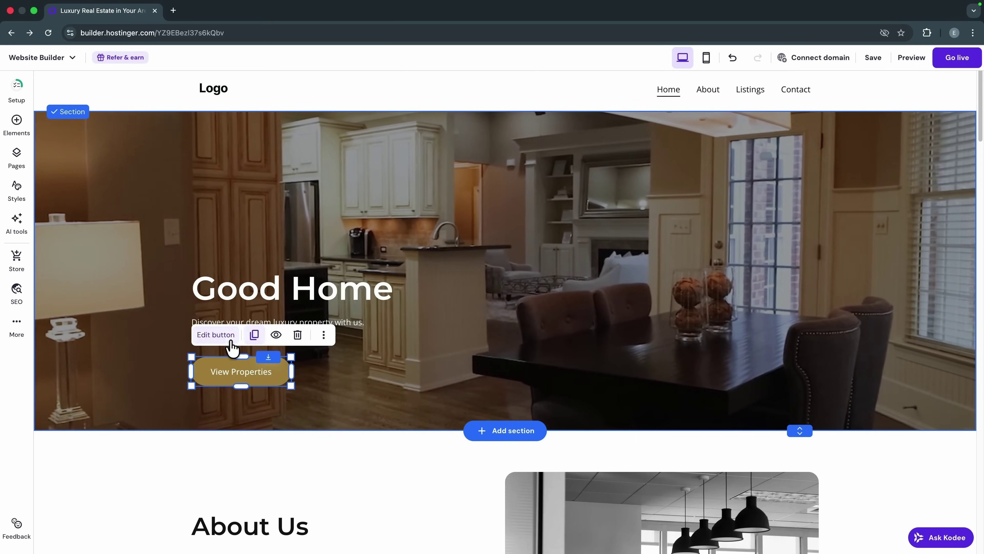
{"action": "left_click", "coordinate": [219, 335]}
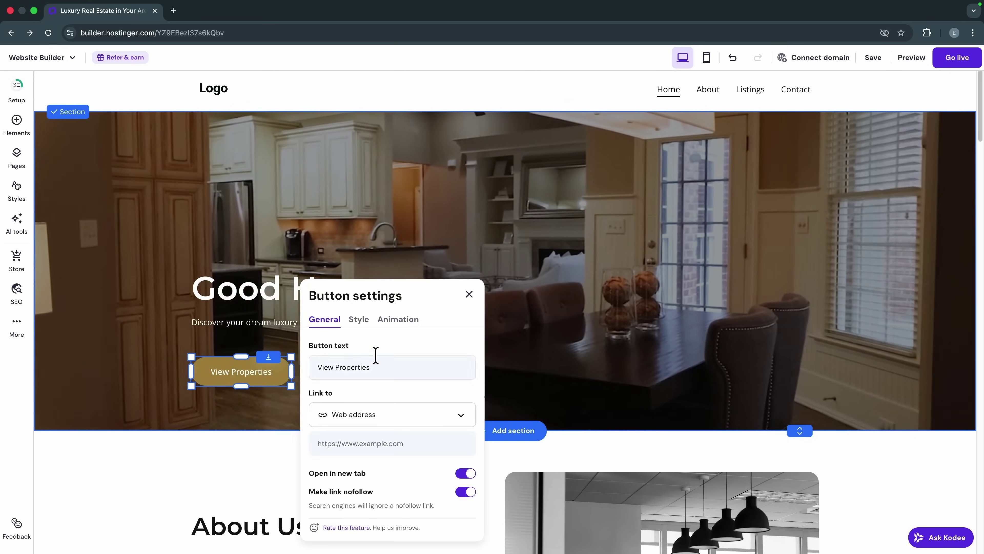
{"action": "scroll", "coordinate": [434, 301], "scroll_direction": "down", "scroll_amount": 3}
{"action": "scroll", "coordinate": [395, 382], "scroll_direction": "down", "scroll_amount": 3}
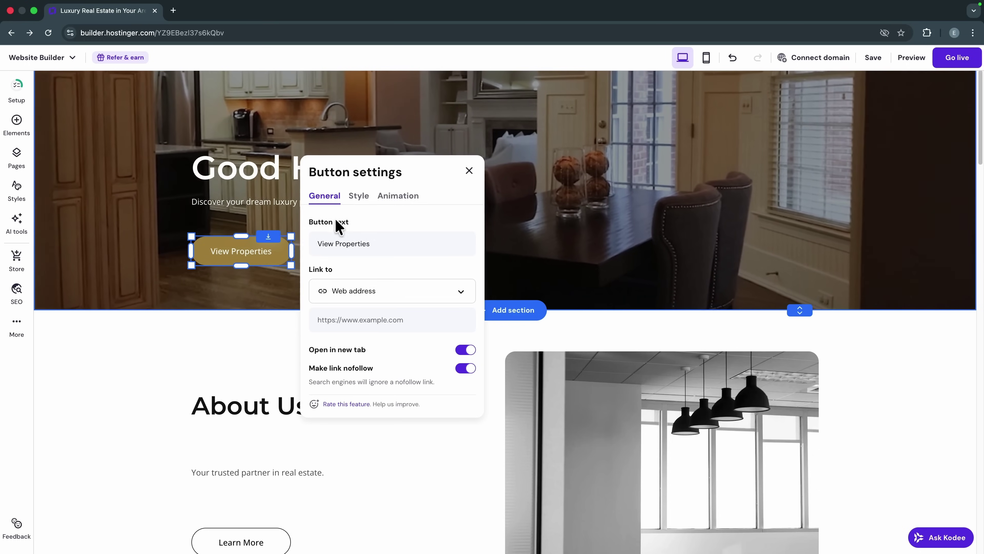
{"action": "double_click", "coordinate": [326, 244]}
{"action": "type", "text": "In"}
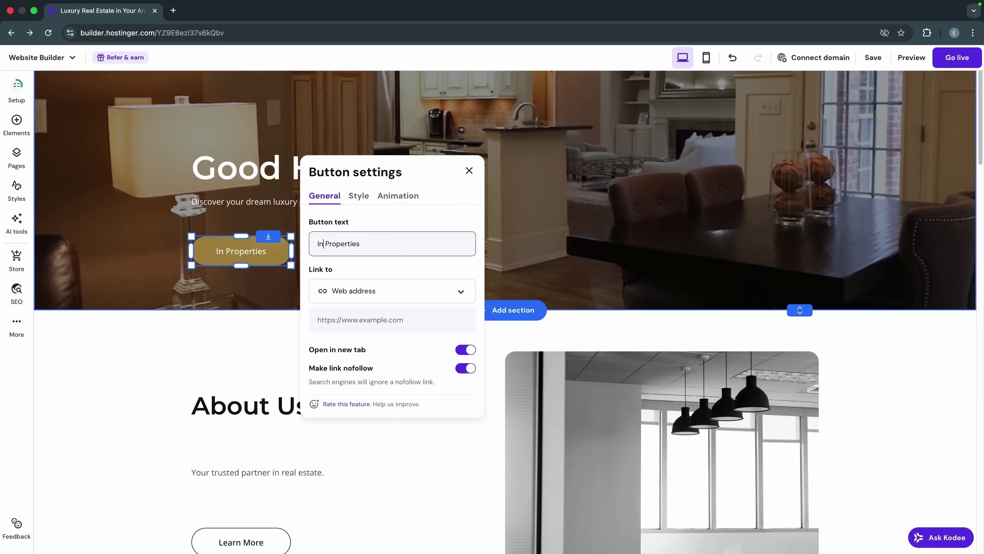
{"action": "type", "text": "spect"}
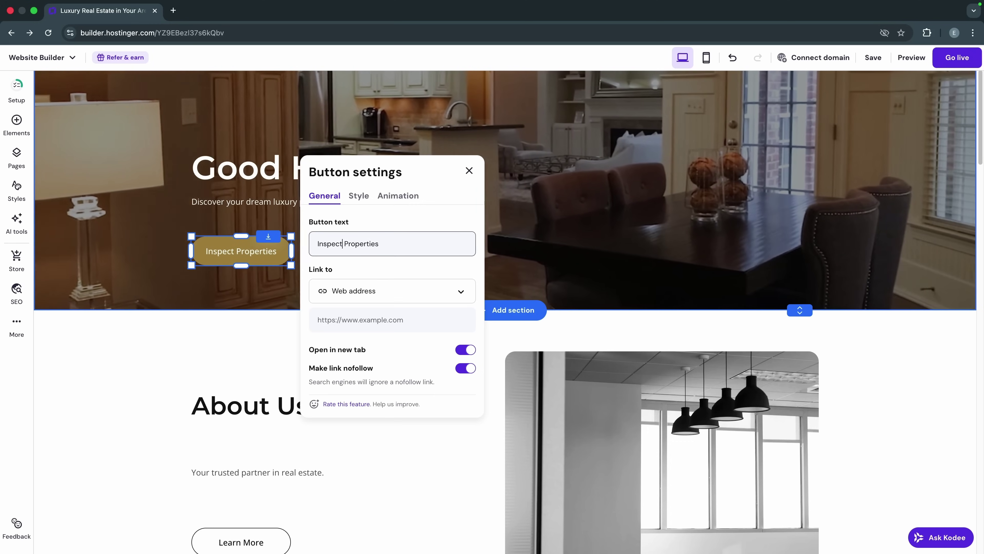
{"action": "left_click_drag", "start_coordinate": [383, 245], "coordinate": [316, 247]}
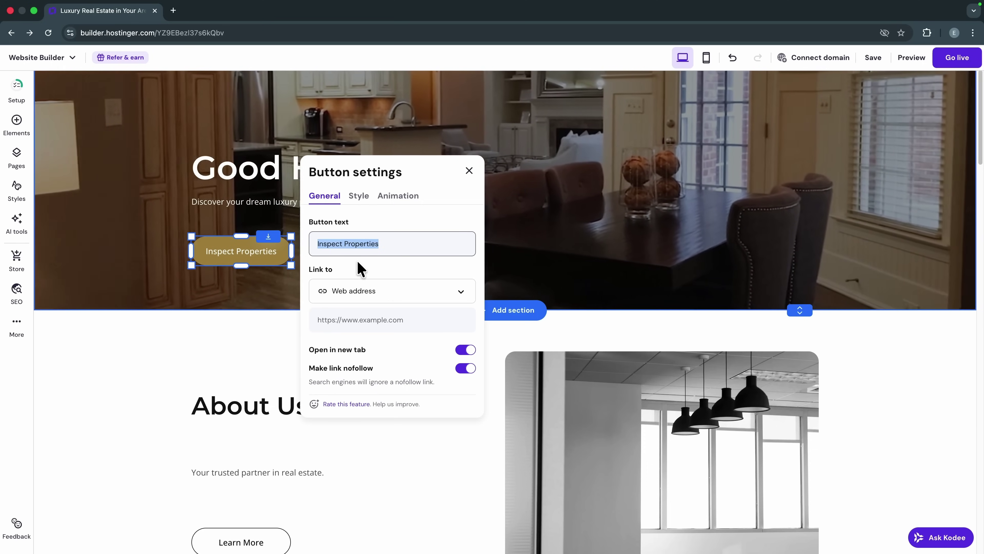
{"action": "left_click", "coordinate": [357, 260]}
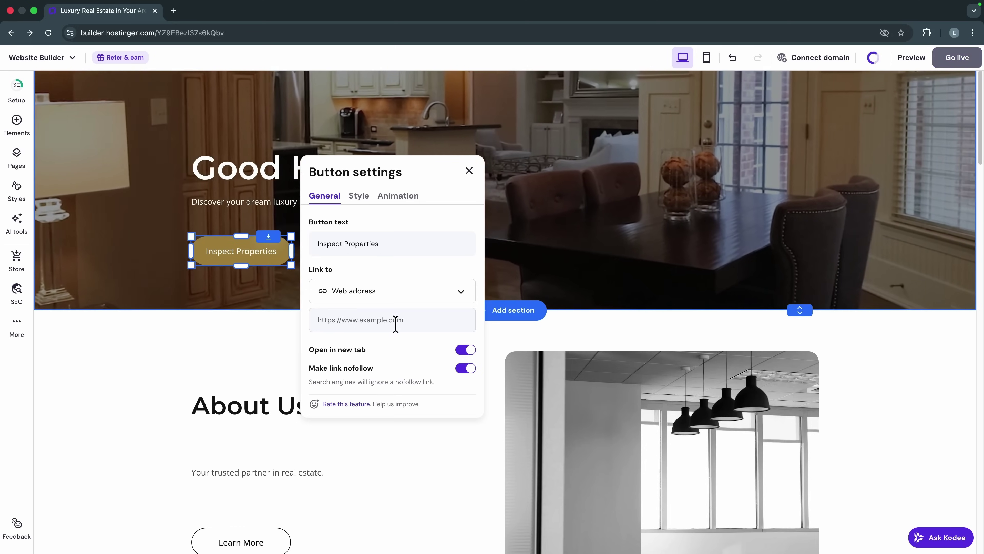
- Link the Inspect Properties button to the site's Listings page instead of a web address
{"action": "left_click", "coordinate": [325, 320]}
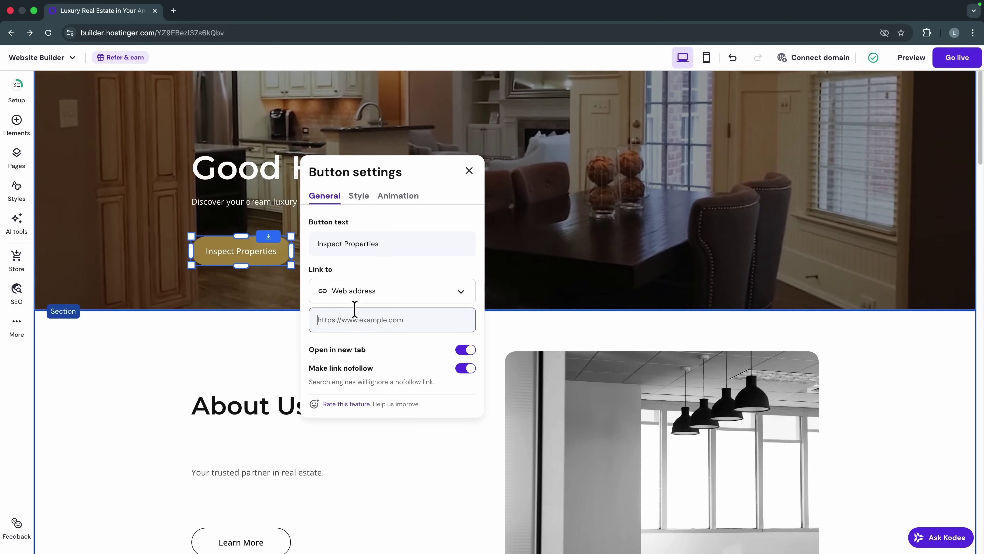
{"action": "left_click", "coordinate": [392, 293]}
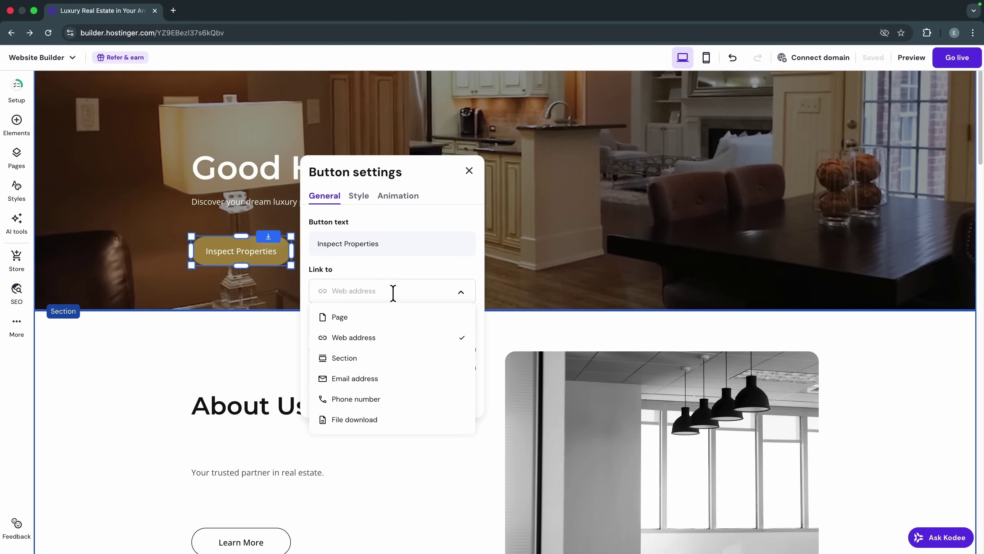
{"action": "left_click", "coordinate": [364, 321]}
{"action": "left_click", "coordinate": [386, 321]}
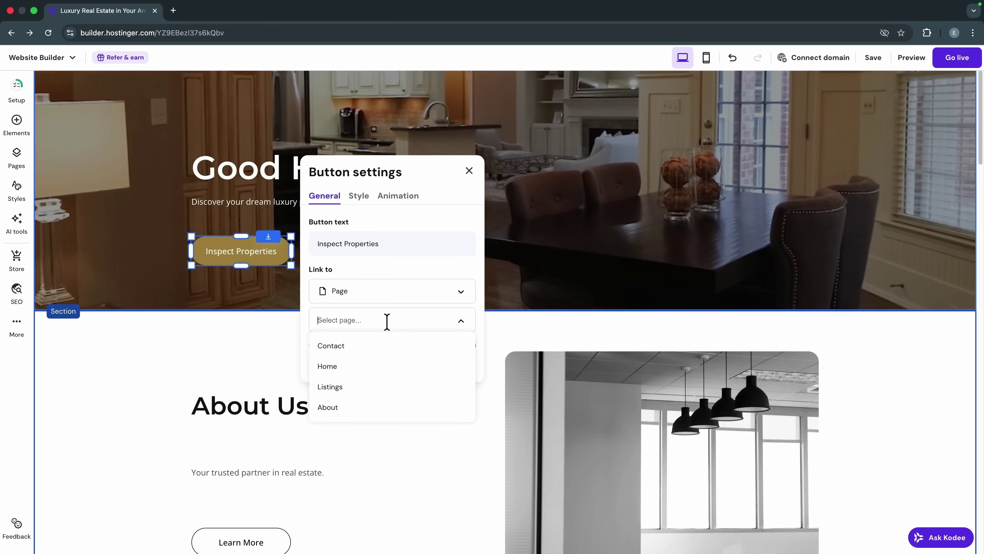
{"action": "left_click", "coordinate": [342, 388]}
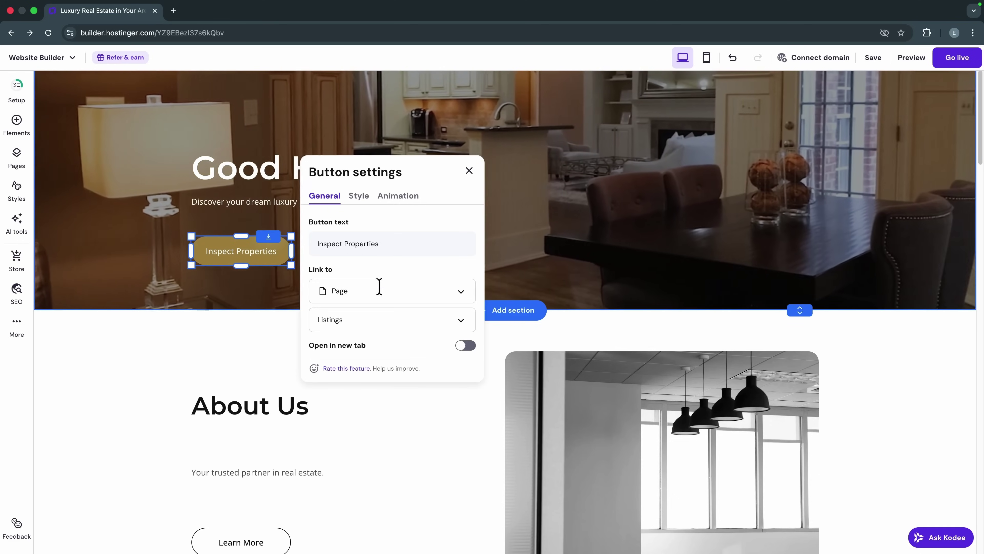
- Review the hero button's other link types, style options and animation choices, and close its settings
{"action": "left_click", "coordinate": [378, 294]}
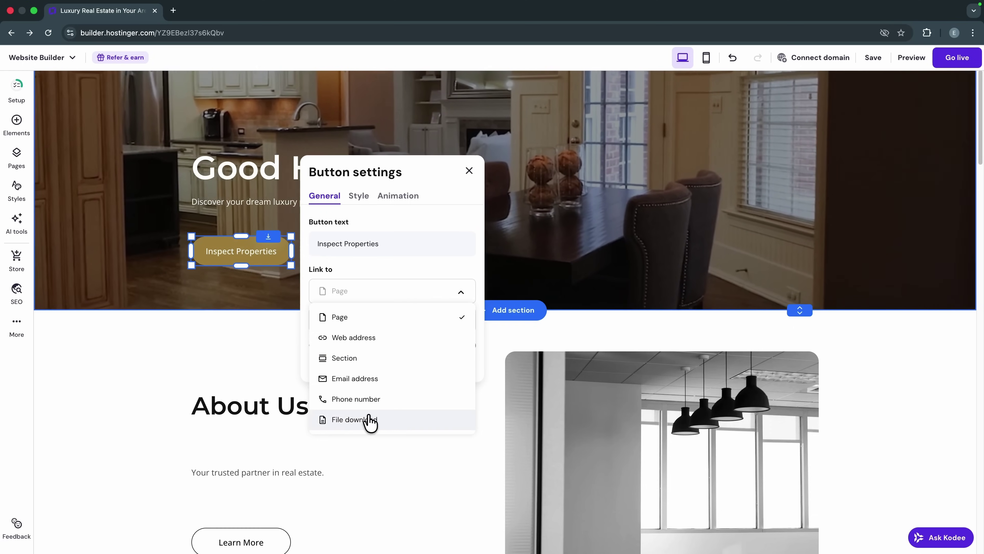
{"action": "left_click", "coordinate": [382, 267]}
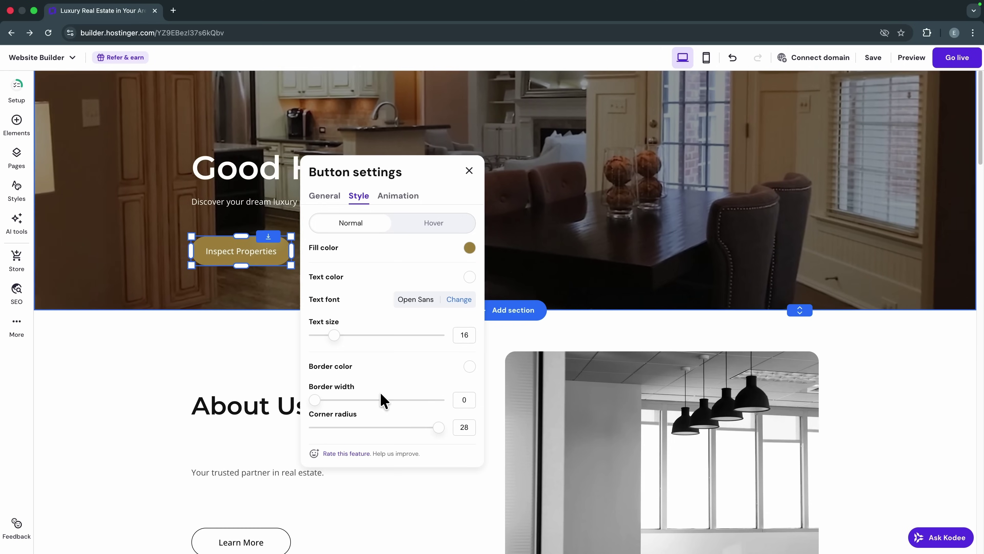
{"action": "left_click", "coordinate": [407, 196]}
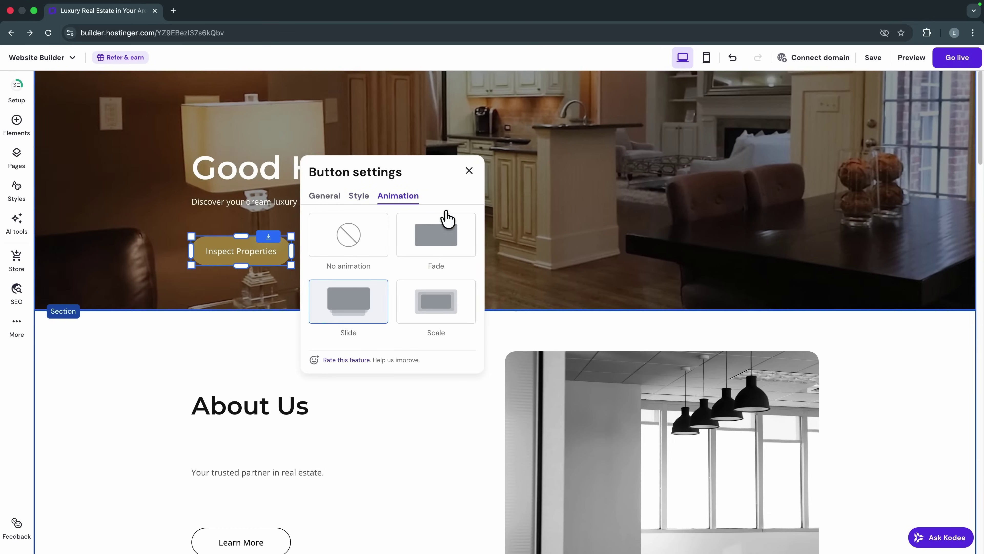
{"action": "left_click", "coordinate": [468, 171]}
- Open the About Us image's settings and look at the media library offered for replacing the image
{"action": "scroll", "coordinate": [459, 337], "scroll_direction": "down", "scroll_amount": 2}
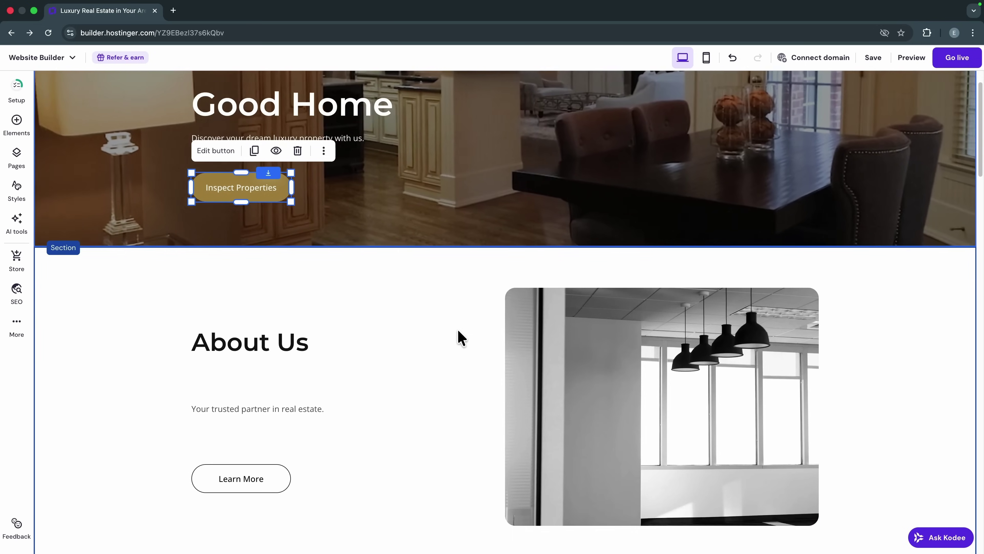
{"action": "scroll", "coordinate": [566, 341], "scroll_direction": "down", "scroll_amount": 2}
{"action": "left_click", "coordinate": [566, 308]}
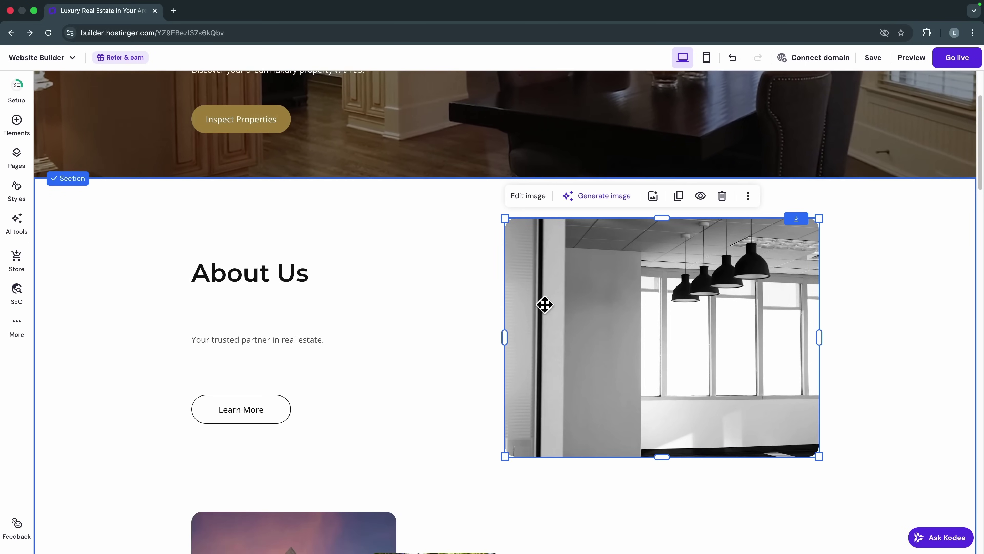
{"action": "left_click", "coordinate": [530, 196]}
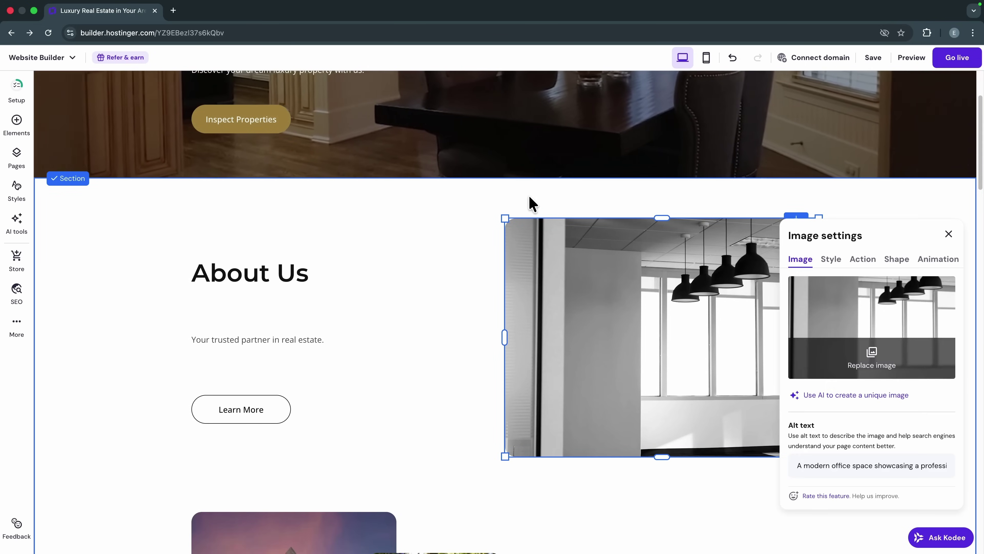
{"action": "scroll", "coordinate": [845, 452], "scroll_direction": "down", "scroll_amount": 1}
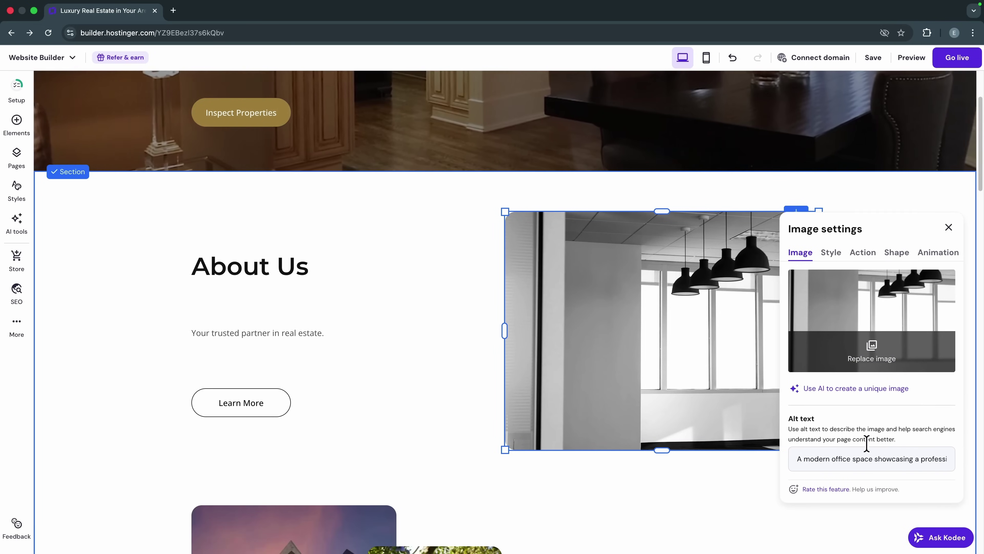
{"action": "left_click", "coordinate": [857, 341]}
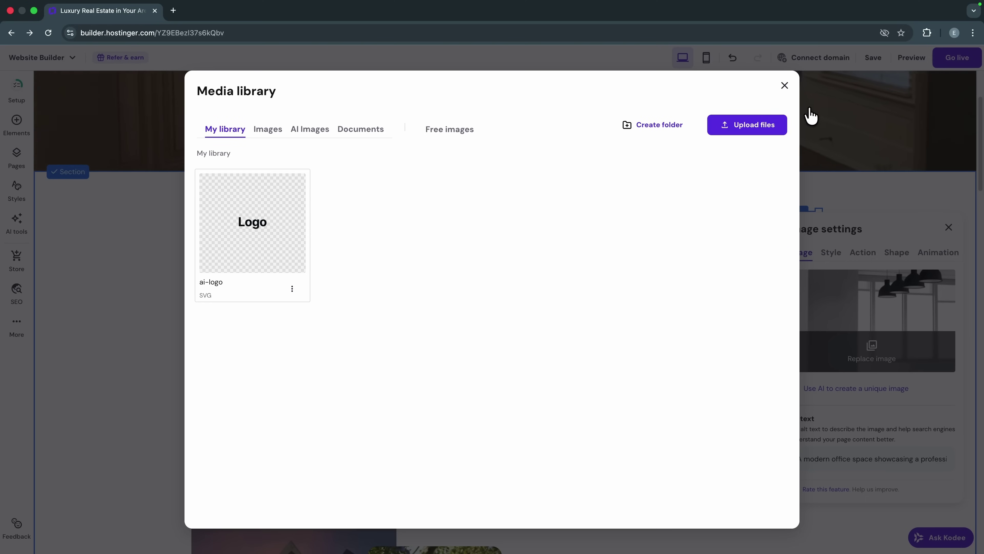
{"action": "left_click", "coordinate": [785, 86]}
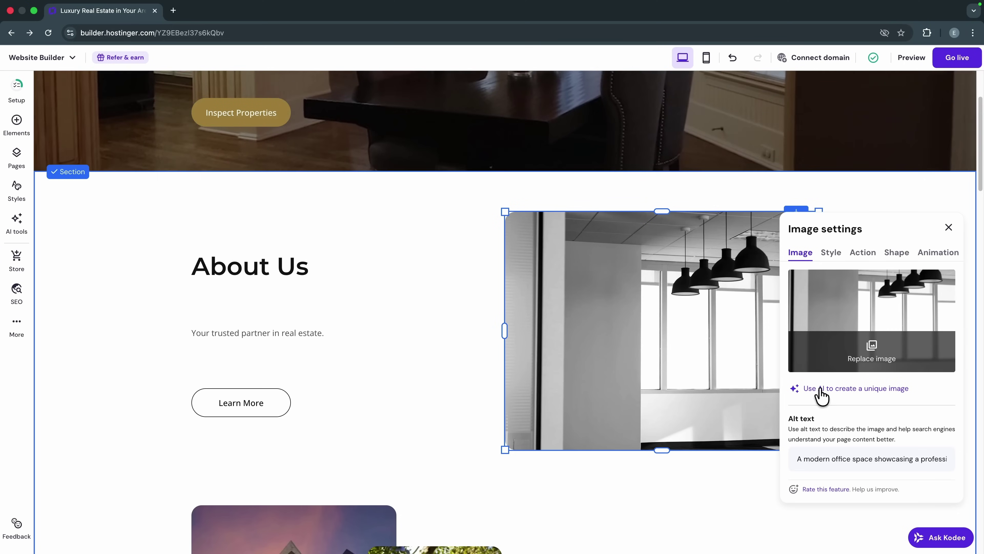
- Review the About Us image's style, action, shape and animation options, and close the image settings
{"action": "left_click", "coordinate": [830, 256]}
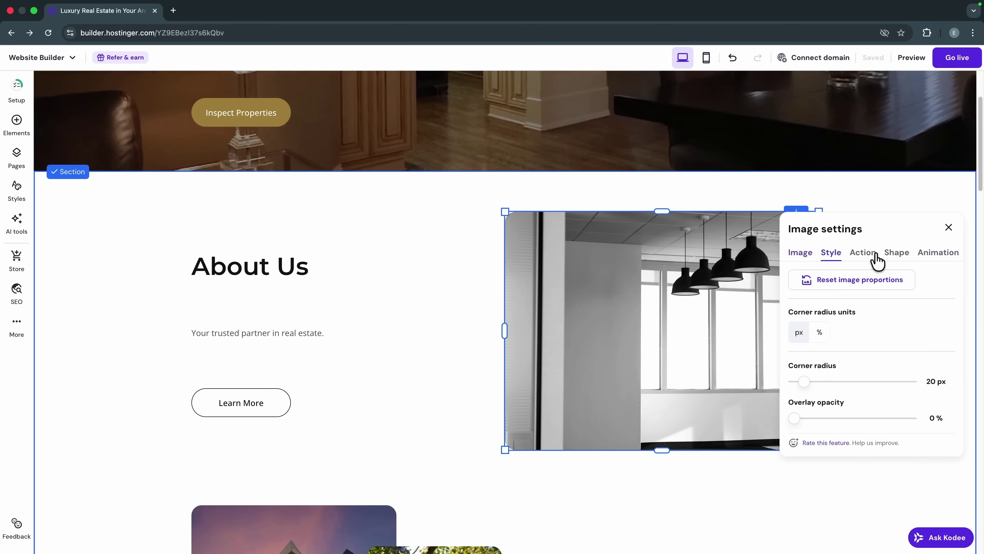
{"action": "left_click", "coordinate": [872, 258]}
{"action": "left_click", "coordinate": [895, 258]}
{"action": "left_click", "coordinate": [930, 258]}
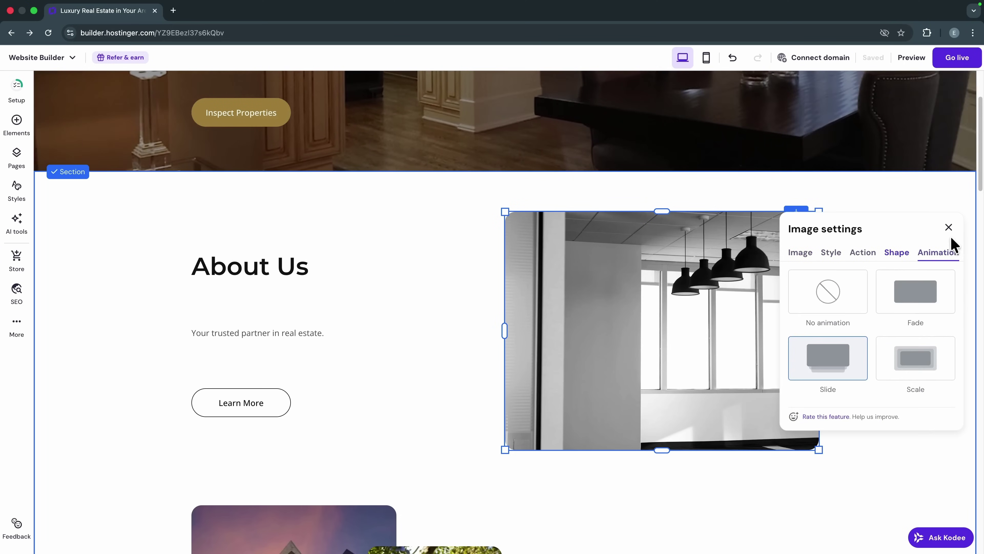
{"action": "left_click", "coordinate": [948, 228]}
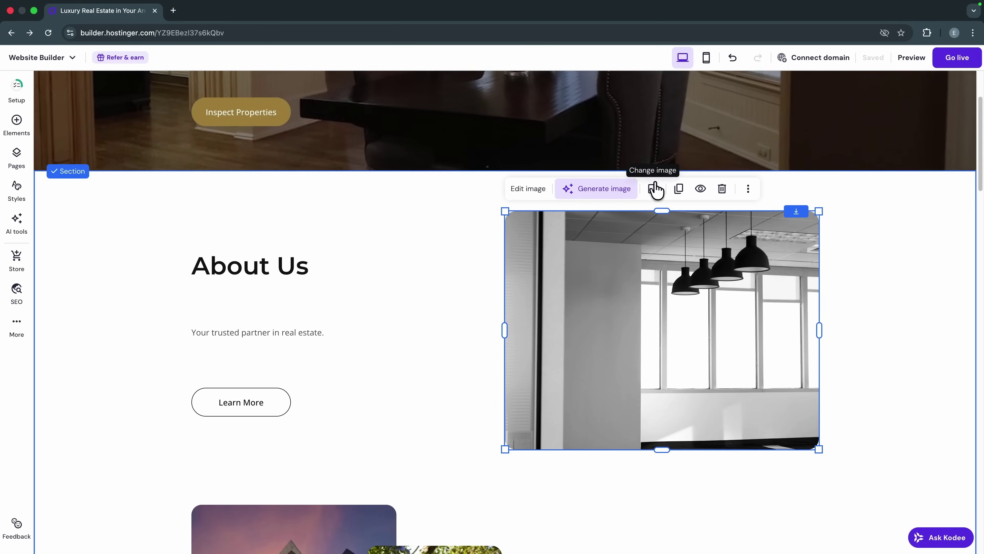
- Look over the Home page's sections in the editor, from the hero through Our Mission and Our Services to the Subscribe Now form
{"action": "scroll", "coordinate": [600, 227], "scroll_direction": "up", "scroll_amount": 1}
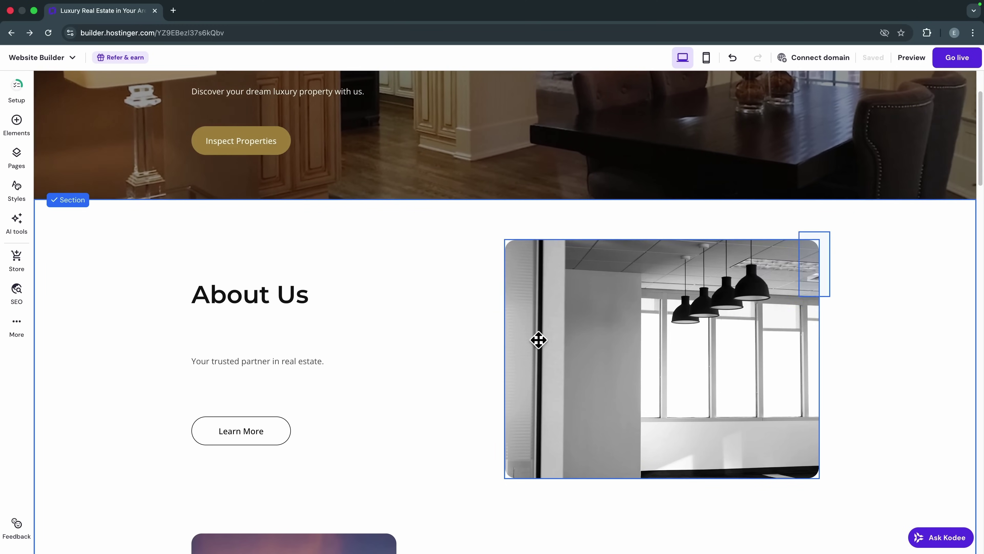
{"action": "scroll", "coordinate": [464, 344], "scroll_direction": "up", "scroll_amount": 4}
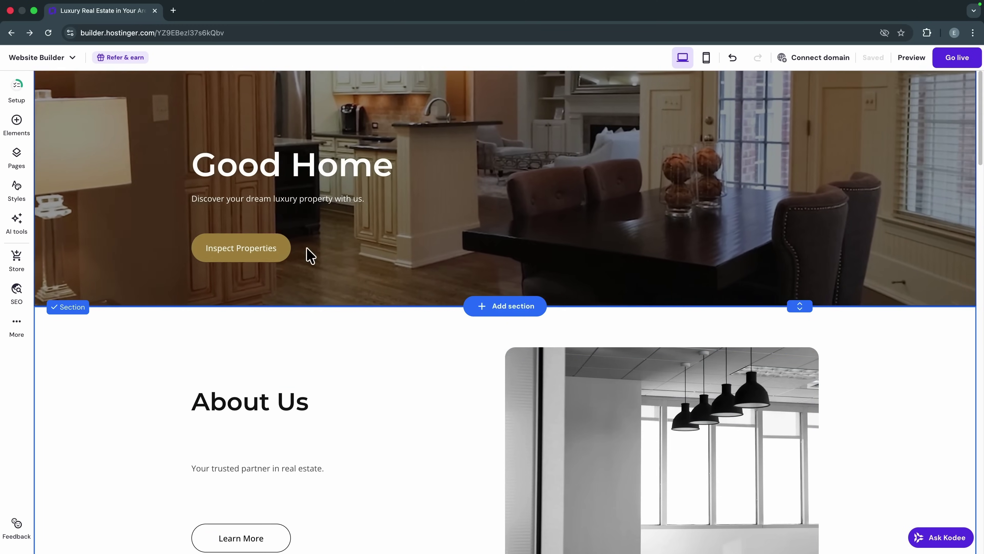
{"action": "scroll", "coordinate": [484, 377], "scroll_direction": "down", "scroll_amount": 5}
{"action": "scroll", "coordinate": [483, 377], "scroll_direction": "down", "scroll_amount": 7}
{"action": "scroll", "coordinate": [527, 501], "scroll_direction": "up", "scroll_amount": 5}
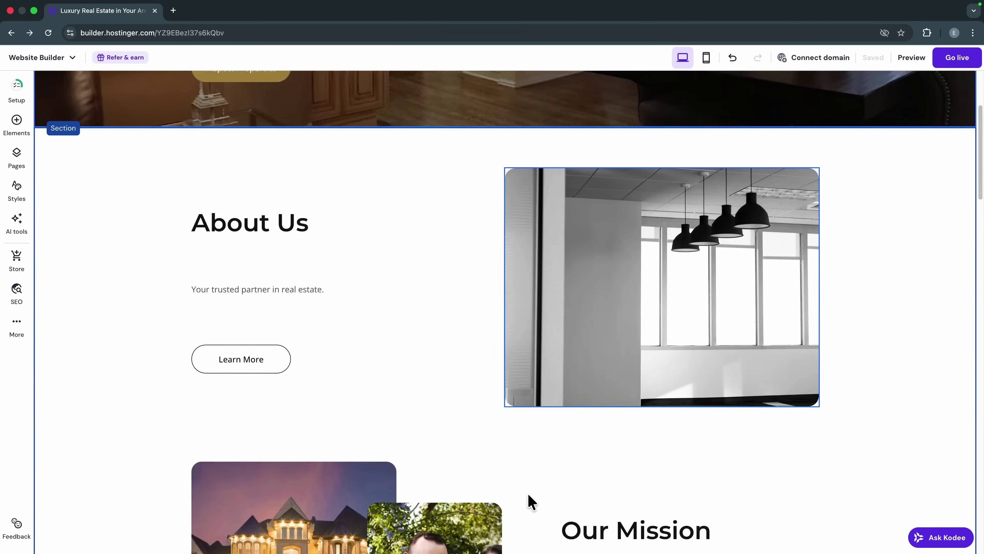
{"action": "scroll", "coordinate": [488, 482], "scroll_direction": "down", "scroll_amount": 8}
{"action": "scroll", "coordinate": [486, 478], "scroll_direction": "down", "scroll_amount": 20}
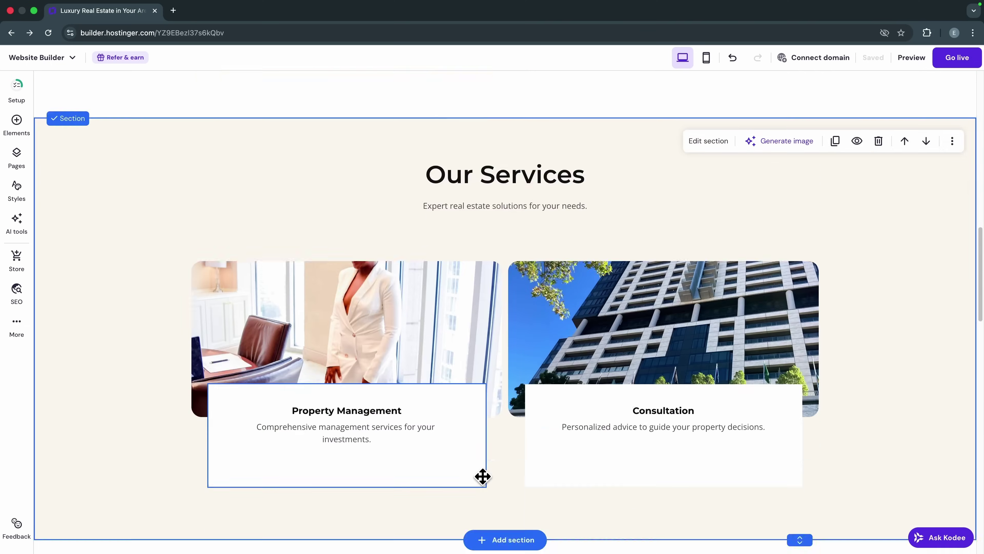
{"action": "scroll", "coordinate": [482, 475], "scroll_direction": "down", "scroll_amount": 14}
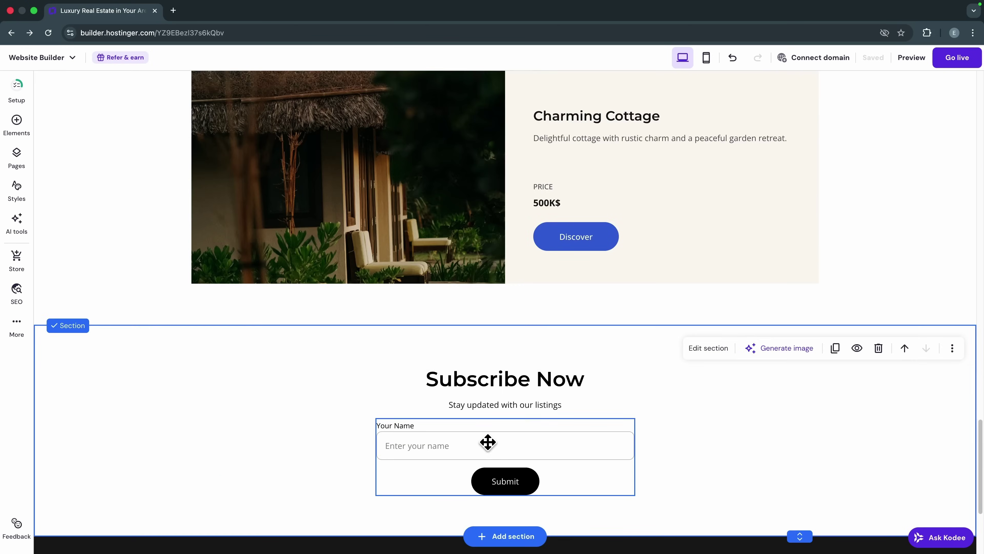
{"action": "scroll", "coordinate": [487, 442], "scroll_direction": "down", "scroll_amount": 3}
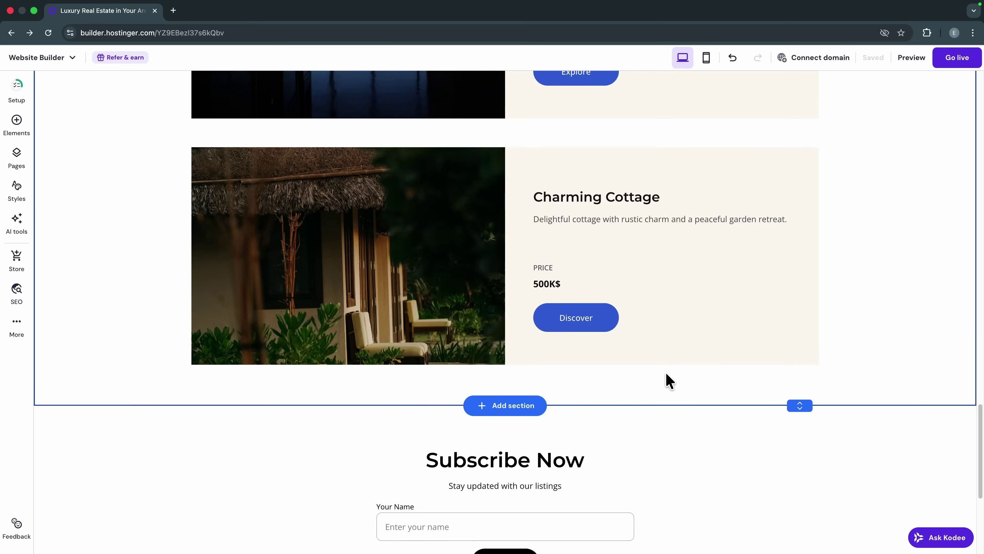
{"action": "scroll", "coordinate": [665, 371], "scroll_direction": "up", "scroll_amount": 20}
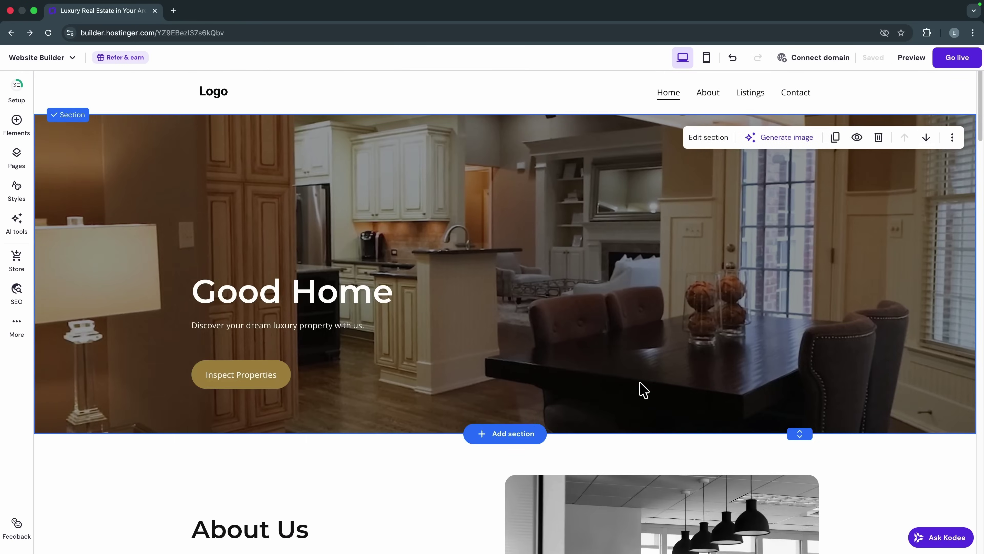
{"action": "scroll", "coordinate": [641, 389], "scroll_direction": "down", "scroll_amount": 20}
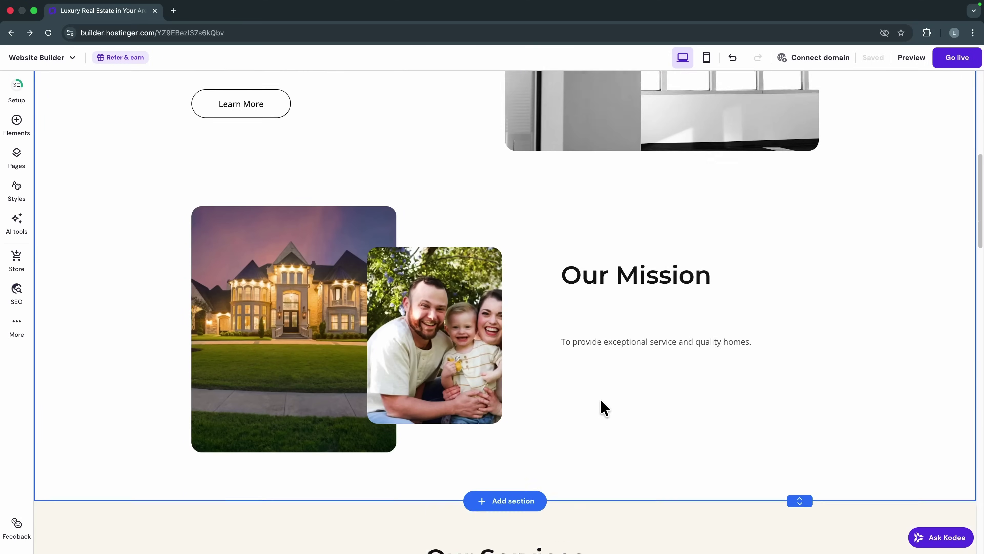
{"action": "scroll", "coordinate": [604, 407], "scroll_direction": "down", "scroll_amount": 2}
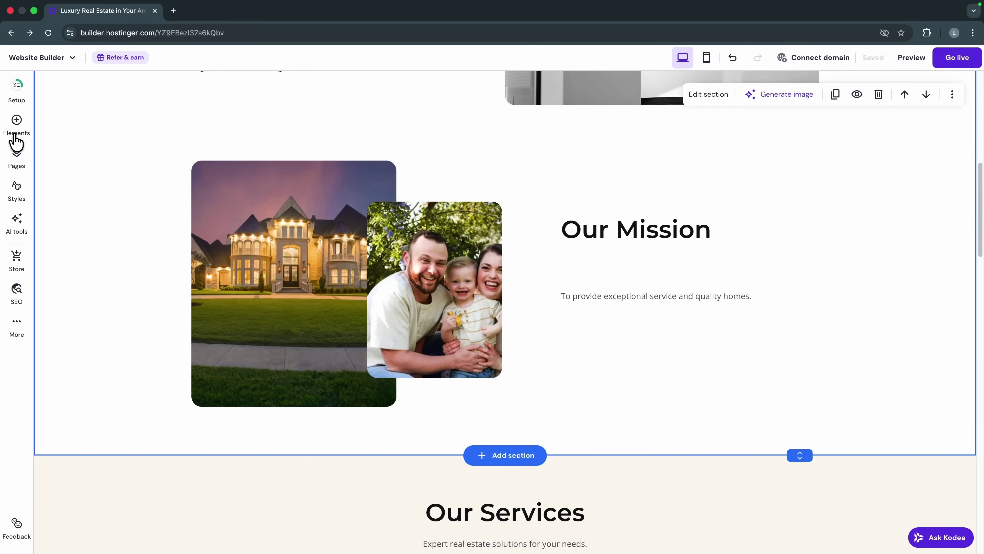
- Add a text element reading New Text to the Our Mission section and align it beneath the mission paragraph
{"action": "left_click", "coordinate": [17, 122]}
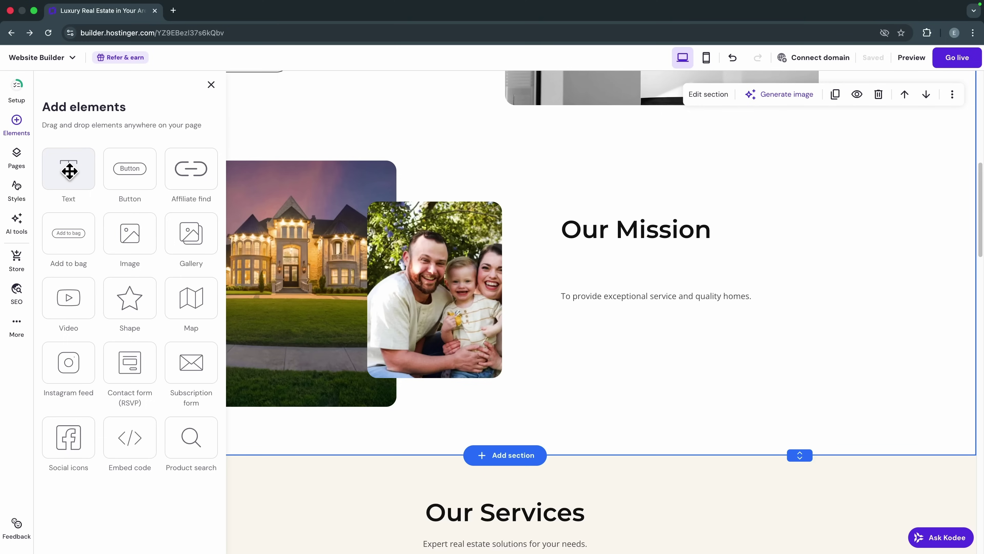
{"action": "left_click_drag", "start_coordinate": [69, 171], "coordinate": [729, 343]}
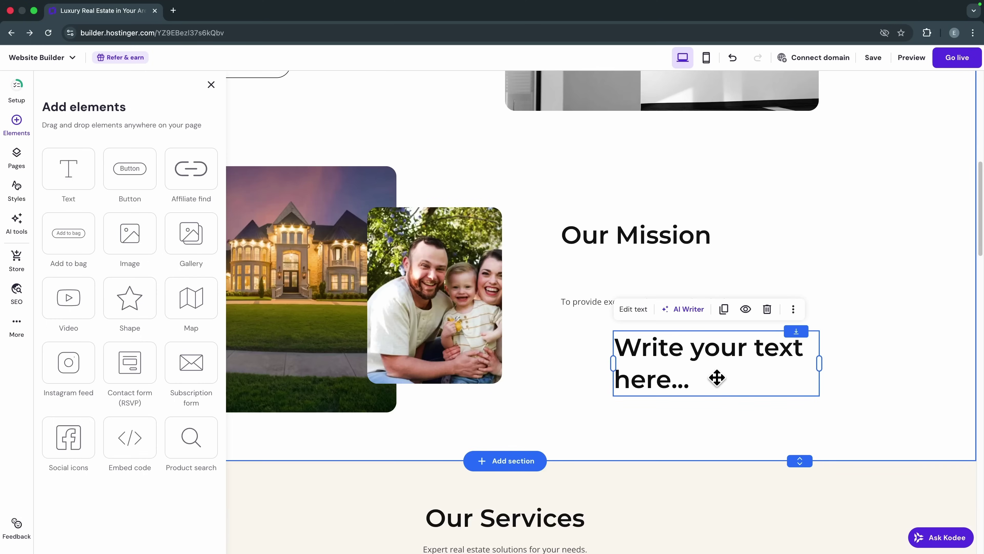
{"action": "left_click", "coordinate": [719, 358]}
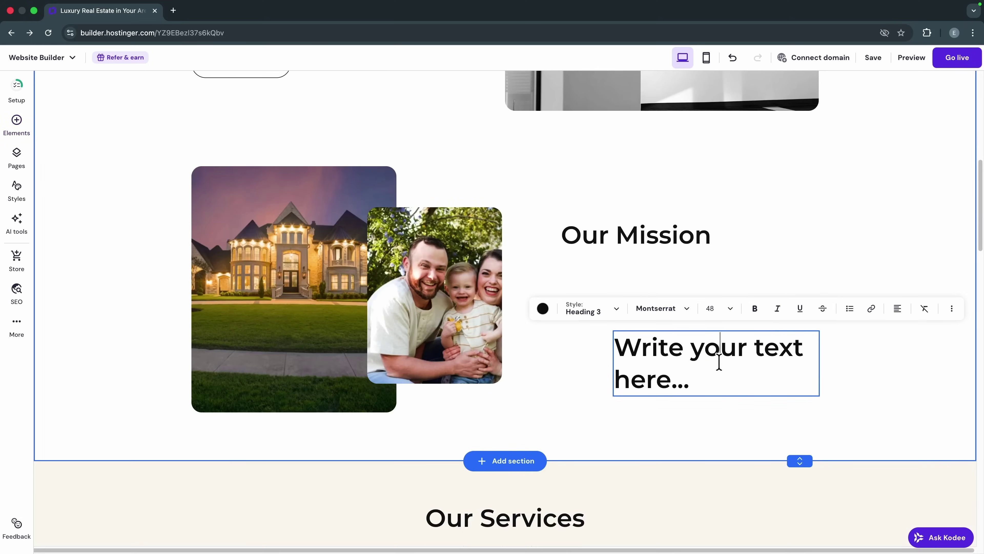
{"action": "key", "text": "ctrl+a"}
{"action": "type", "text": "N"}
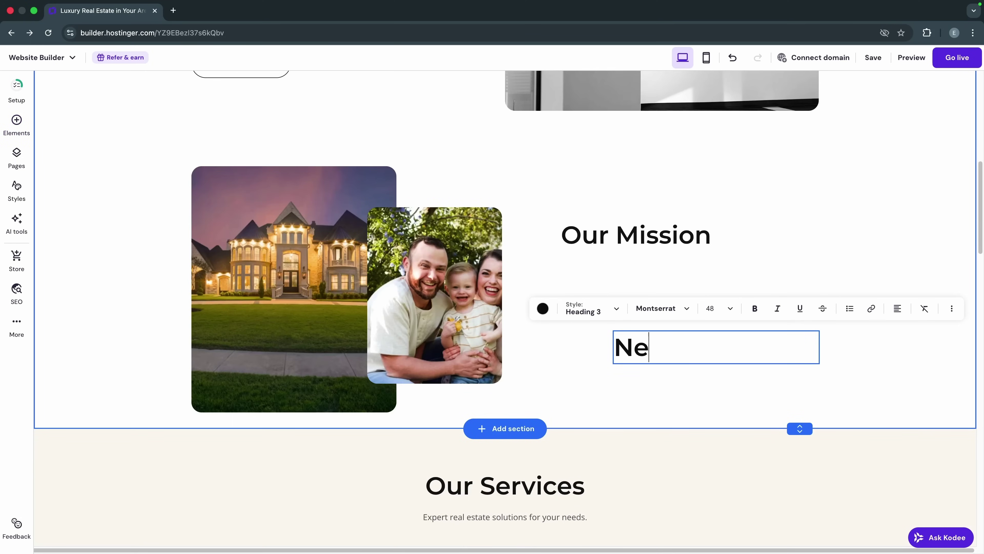
{"action": "key", "text": "Escape"}
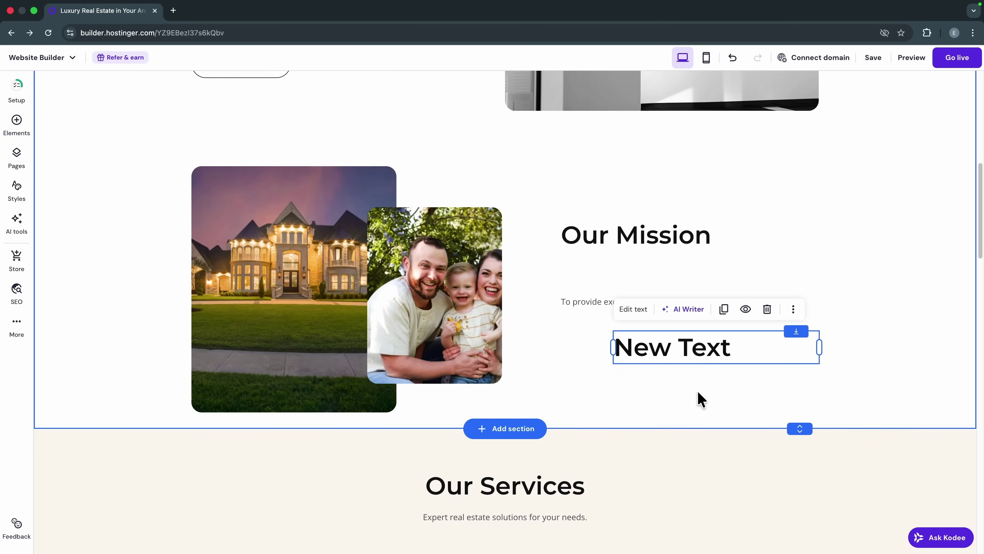
{"action": "left_click_drag", "start_coordinate": [704, 346], "coordinate": [658, 349]}
- Delete the New Text element from the Our Mission section
{"action": "scroll", "coordinate": [659, 257], "scroll_direction": "down", "scroll_amount": 3}
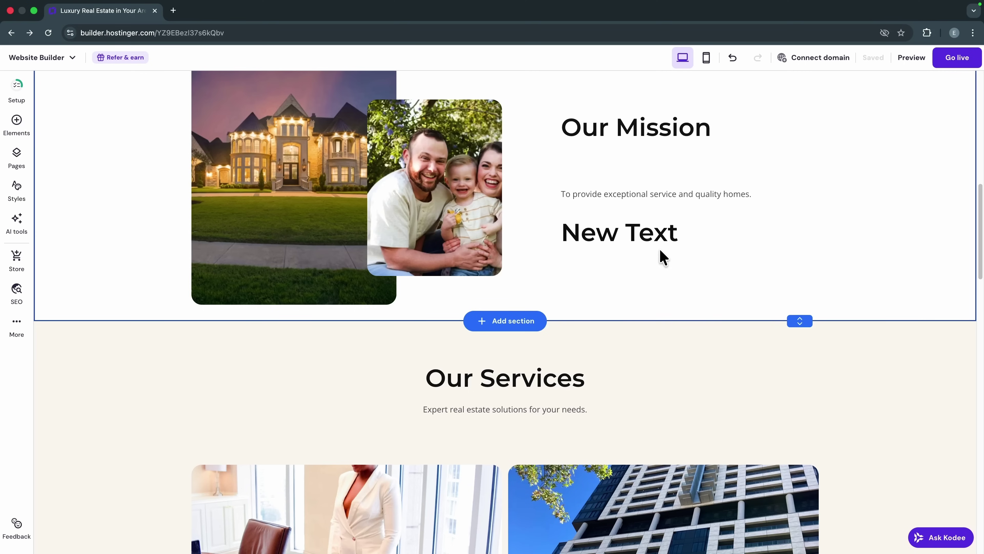
{"action": "left_click", "coordinate": [659, 233]}
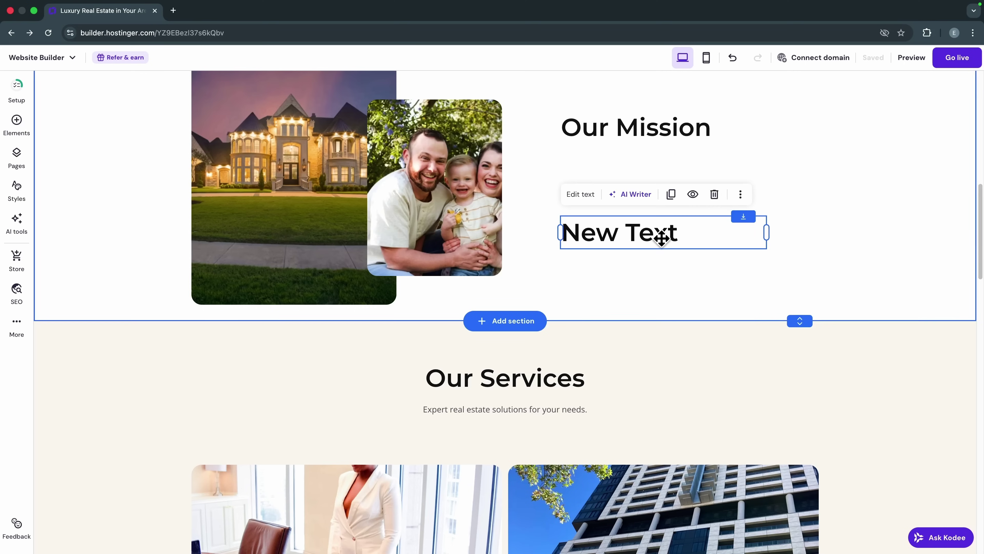
{"action": "left_click", "coordinate": [713, 195]}
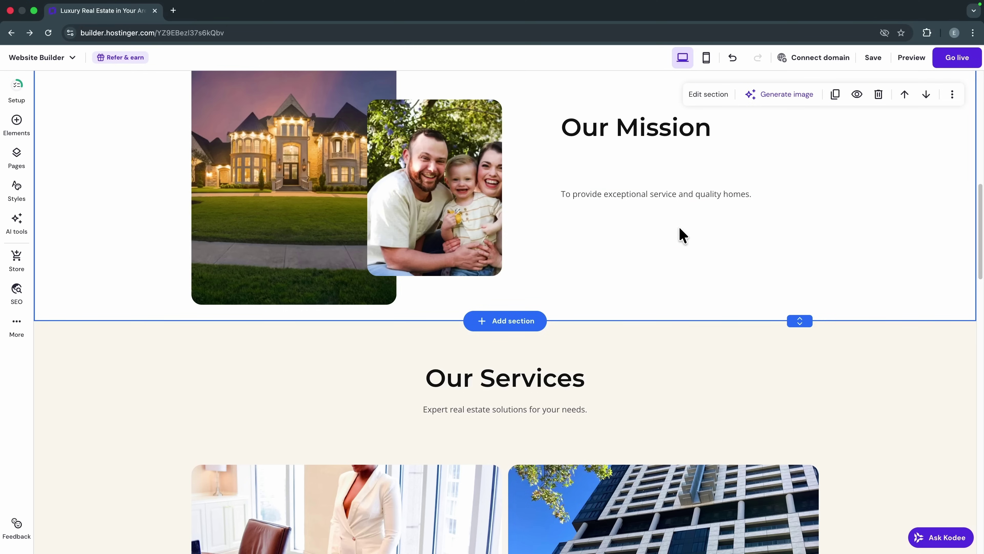
- Insert the blue single-review Testimonials section between the Charming Cottage listing and the Subscribe Now form
{"action": "scroll", "coordinate": [521, 423], "scroll_direction": "down", "scroll_amount": 8}
{"action": "scroll", "coordinate": [520, 425], "scroll_direction": "down", "scroll_amount": 20}
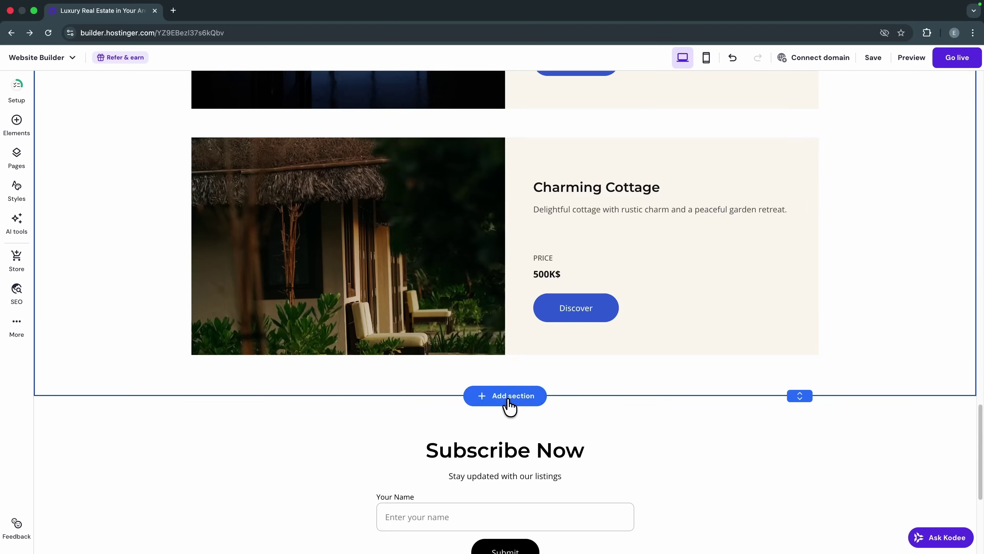
{"action": "scroll", "coordinate": [503, 395], "scroll_direction": "up", "scroll_amount": 4}
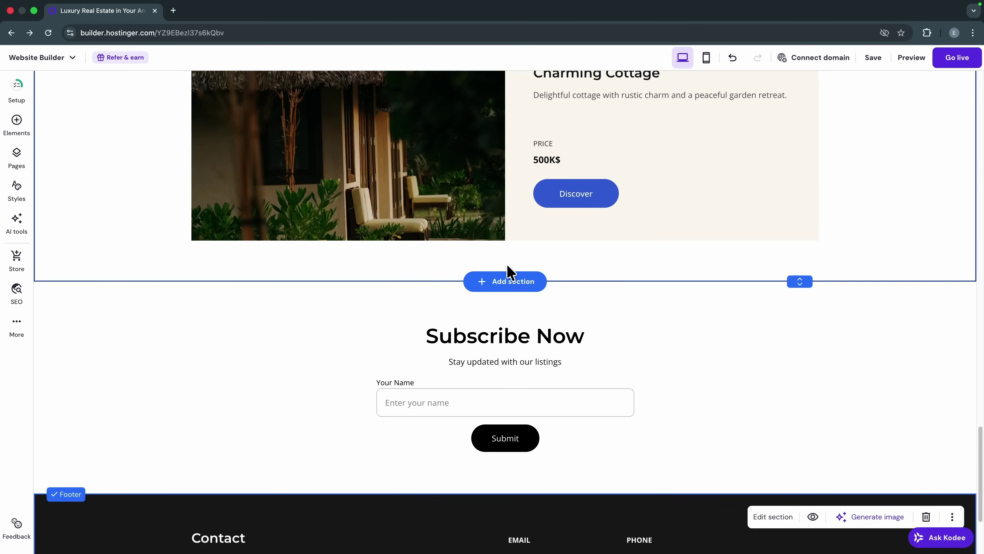
{"action": "left_click", "coordinate": [510, 281]}
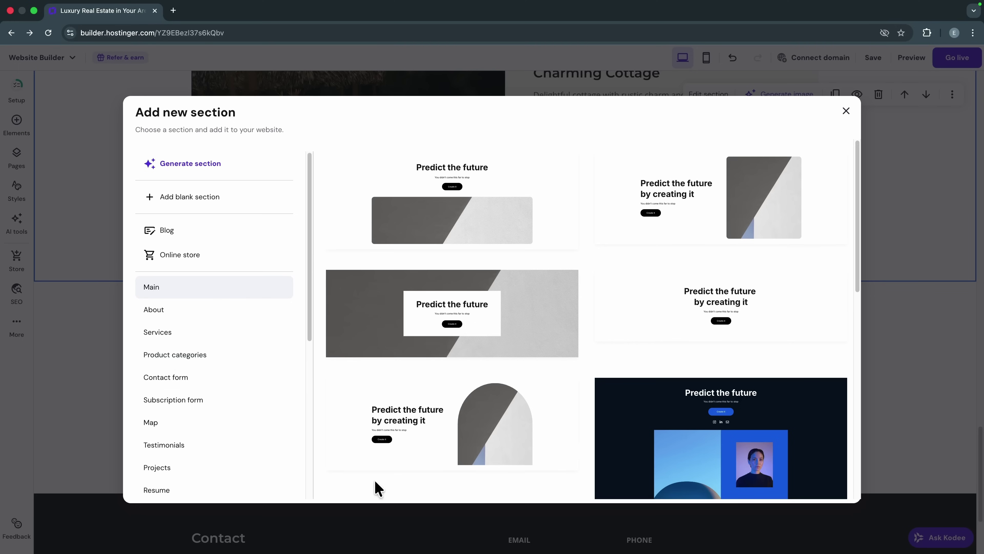
{"action": "left_click", "coordinate": [163, 446]}
{"action": "scroll", "coordinate": [497, 343], "scroll_direction": "down", "scroll_amount": 1}
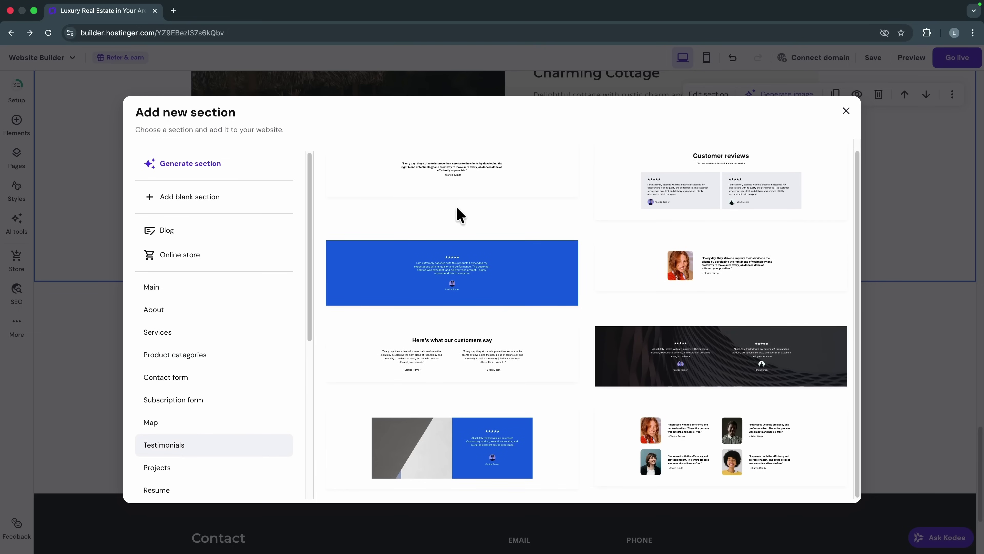
{"action": "left_click", "coordinate": [472, 299]}
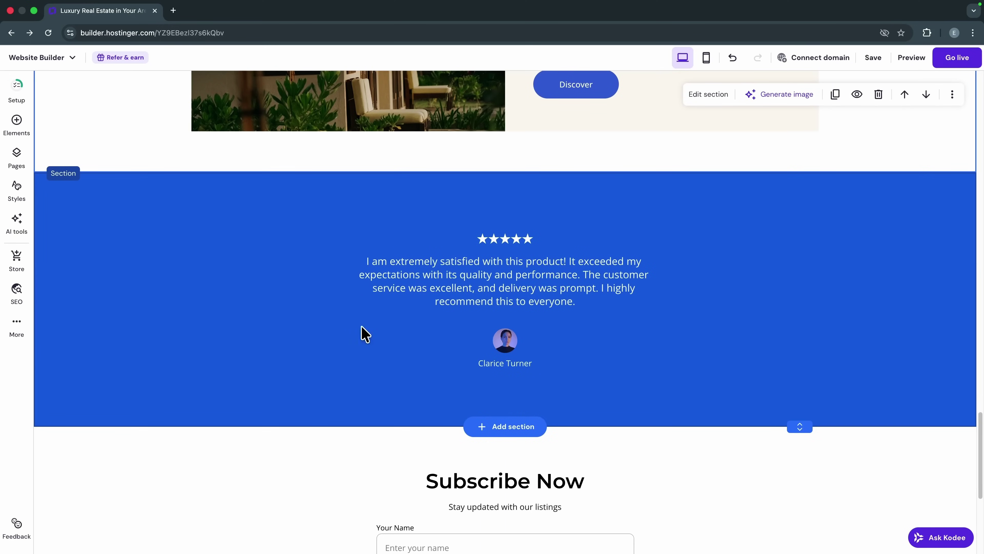
- Delete the blue testimonial section above the Subscribe Now form
{"action": "left_click", "coordinate": [464, 293]}
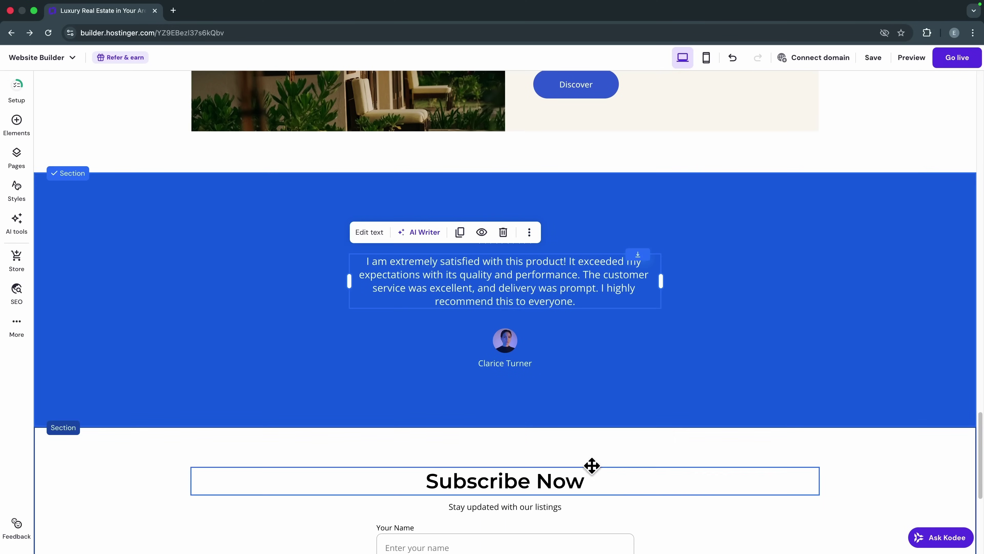
{"action": "left_click", "coordinate": [850, 303]}
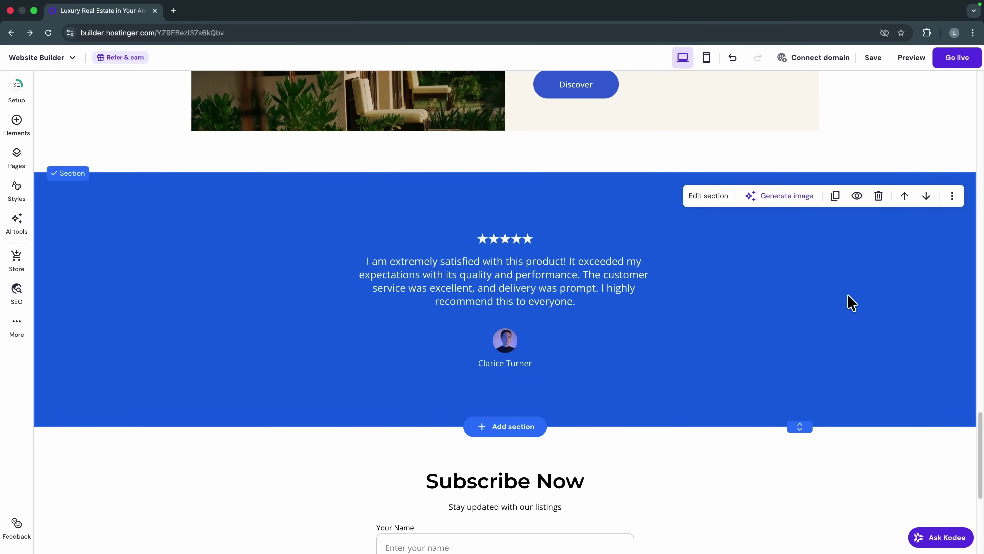
{"action": "left_click", "coordinate": [878, 195]}
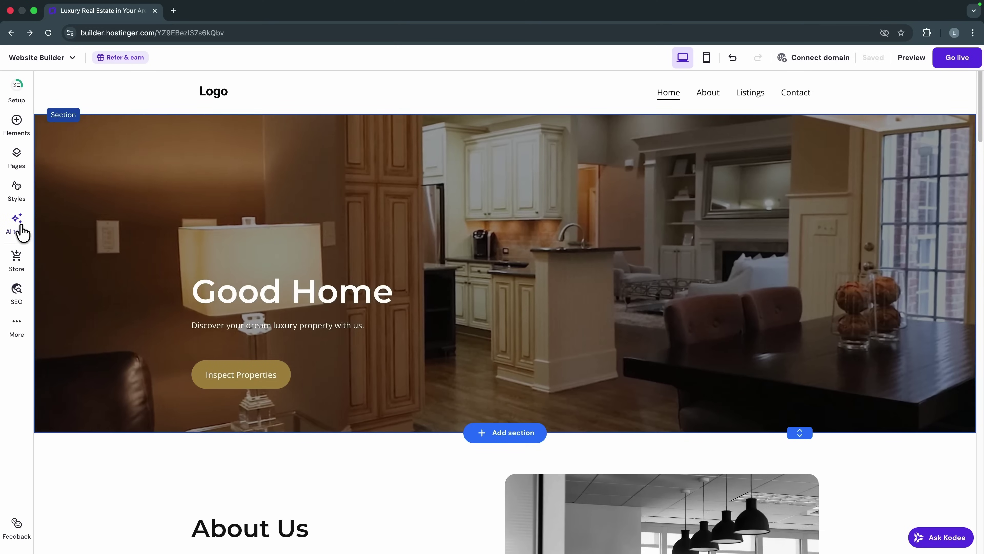
- Look over the available AI tools, from the image, writer and section generators to the logo maker
{"action": "left_click", "coordinate": [19, 227]}
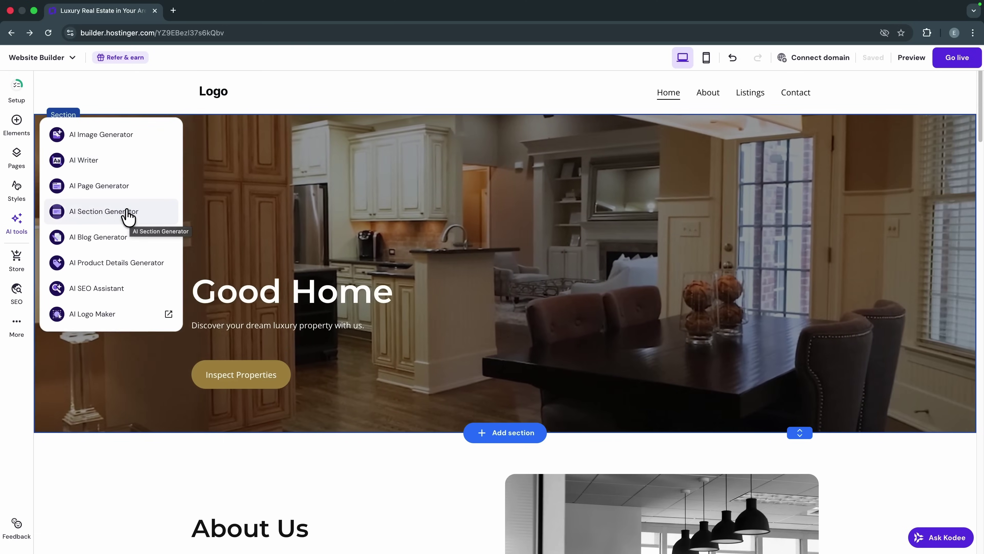
{"action": "left_click", "coordinate": [108, 217]}
{"action": "key", "text": "Escape"}
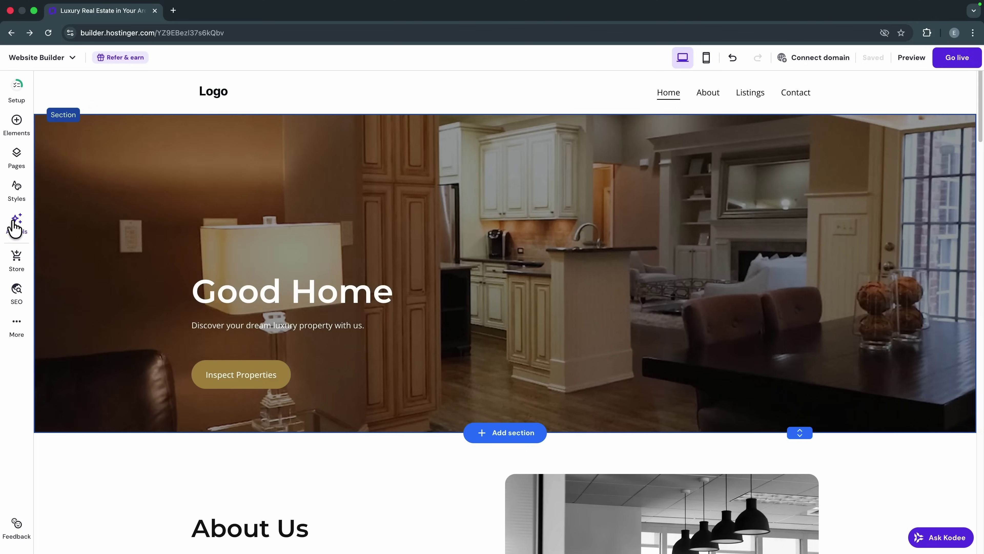
{"action": "left_click", "coordinate": [16, 224]}
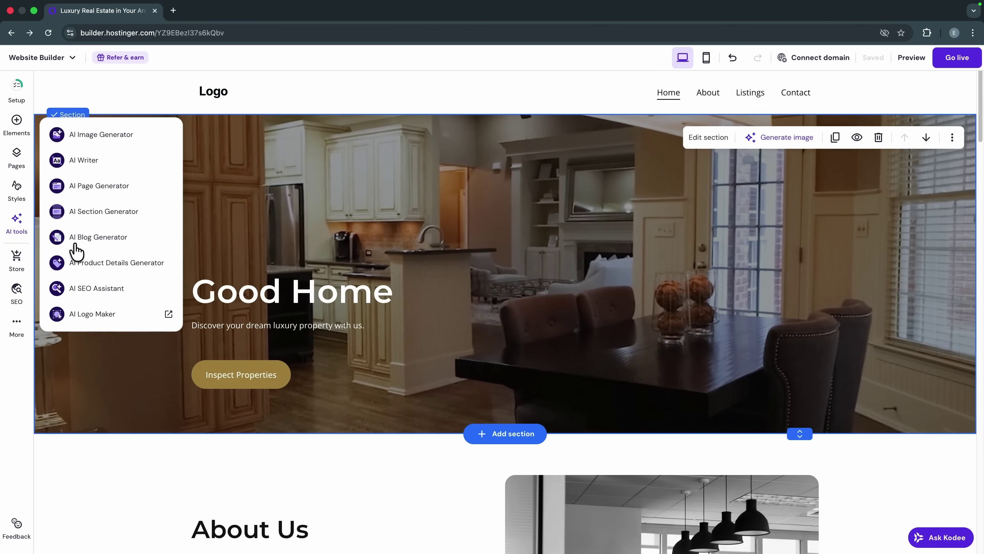
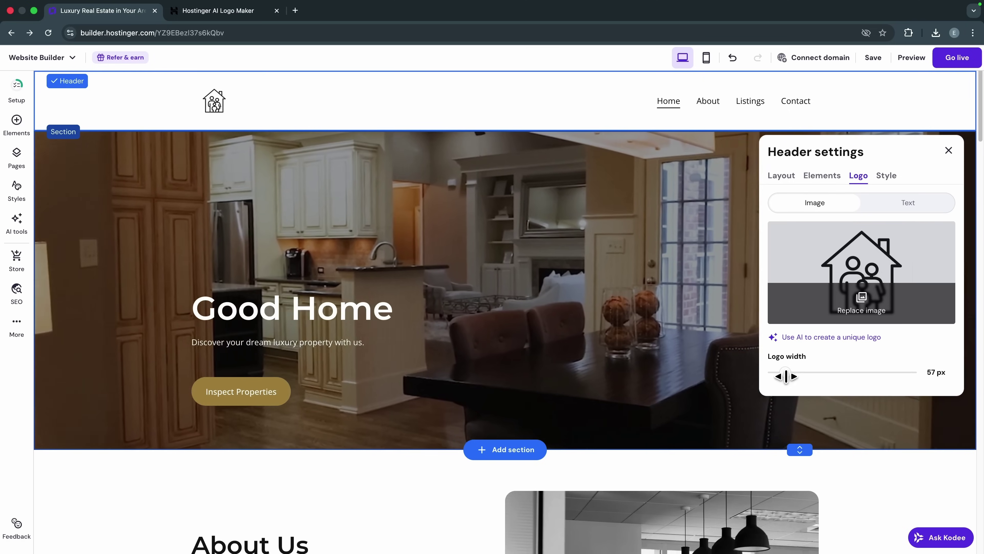
- Set the header logo's width to 59 px, check the text logo option and keep the image logo
{"action": "left_click_drag", "start_coordinate": [787, 376], "coordinate": [786, 377]}
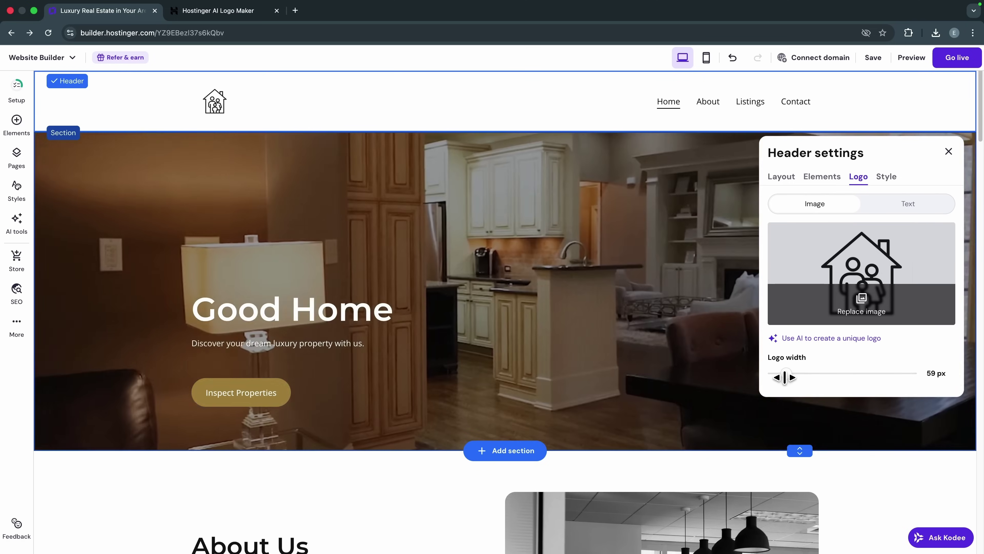
{"action": "left_click", "coordinate": [925, 206]}
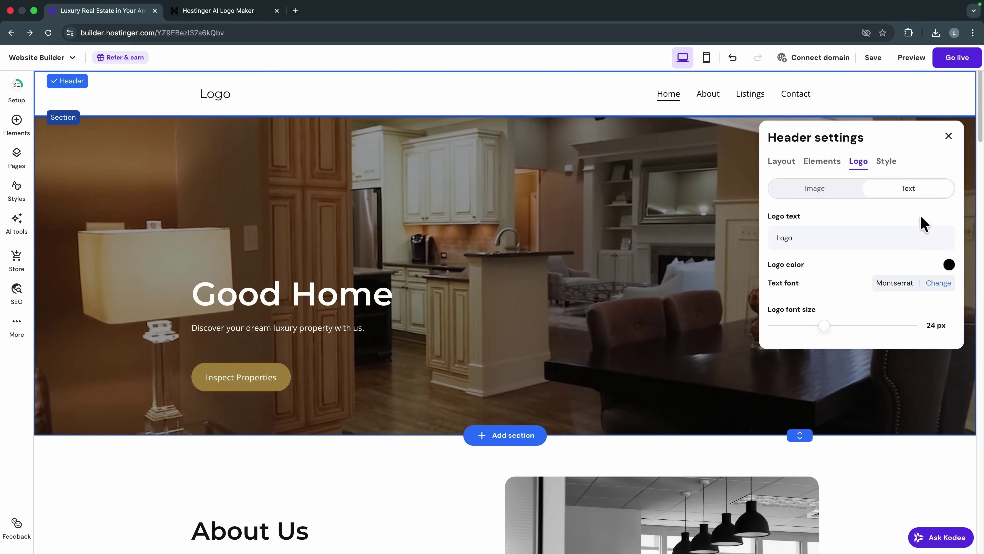
{"action": "left_click", "coordinate": [833, 190]}
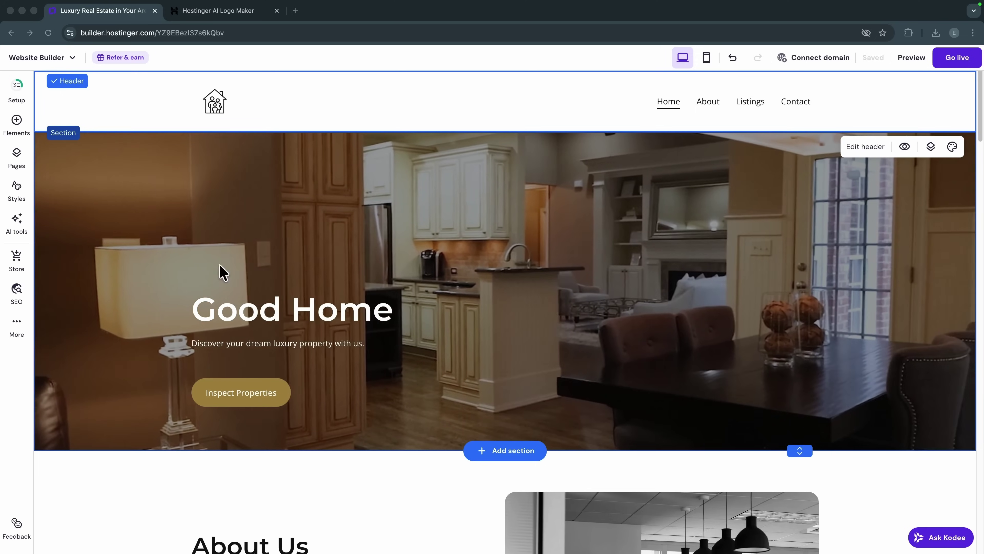
- Add an online store to the website and look through its All products page
{"action": "left_click", "coordinate": [17, 256]}
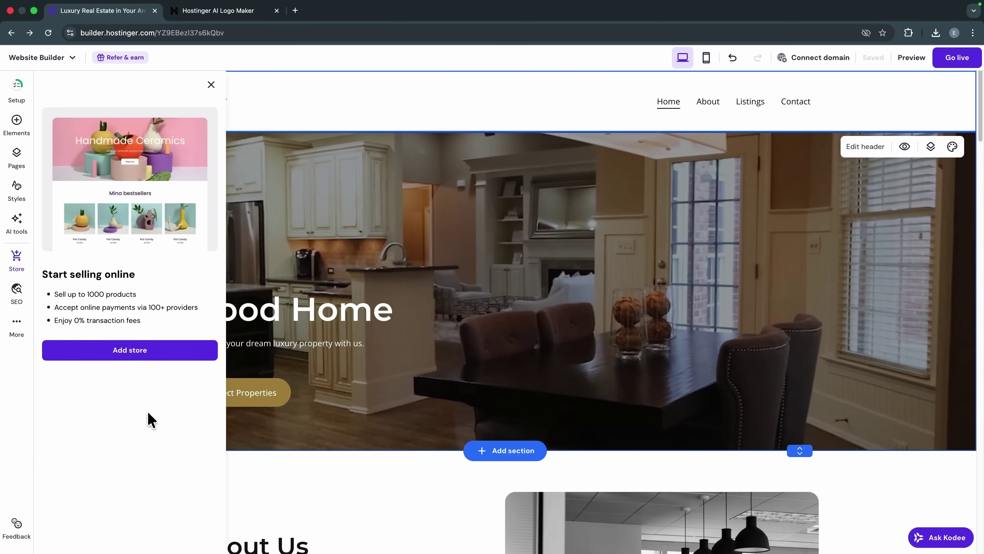
{"action": "left_click", "coordinate": [132, 352]}
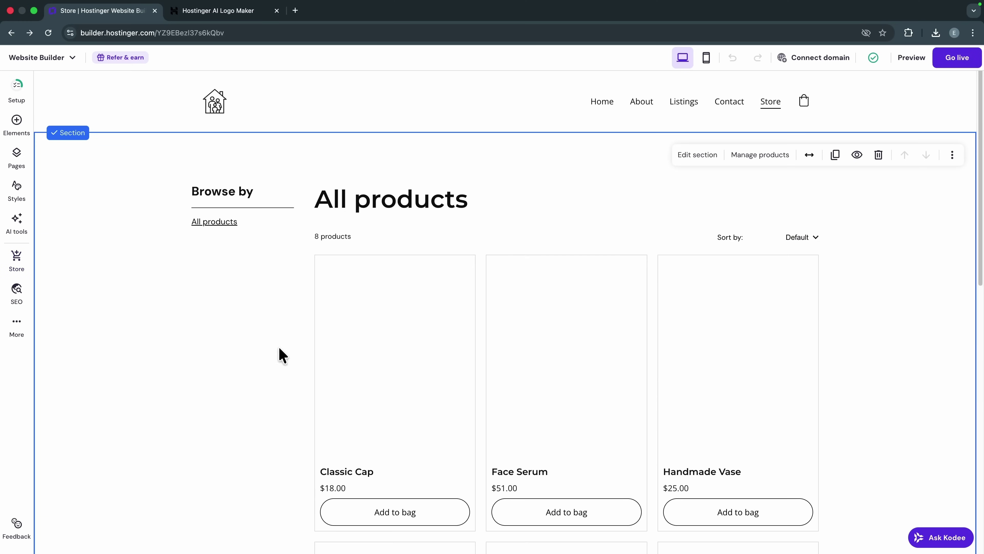
{"action": "scroll", "coordinate": [489, 367], "scroll_direction": "down", "scroll_amount": 5}
{"action": "scroll", "coordinate": [519, 266], "scroll_direction": "up", "scroll_amount": 5}
{"action": "scroll", "coordinate": [475, 266], "scroll_direction": "down", "scroll_amount": 10}
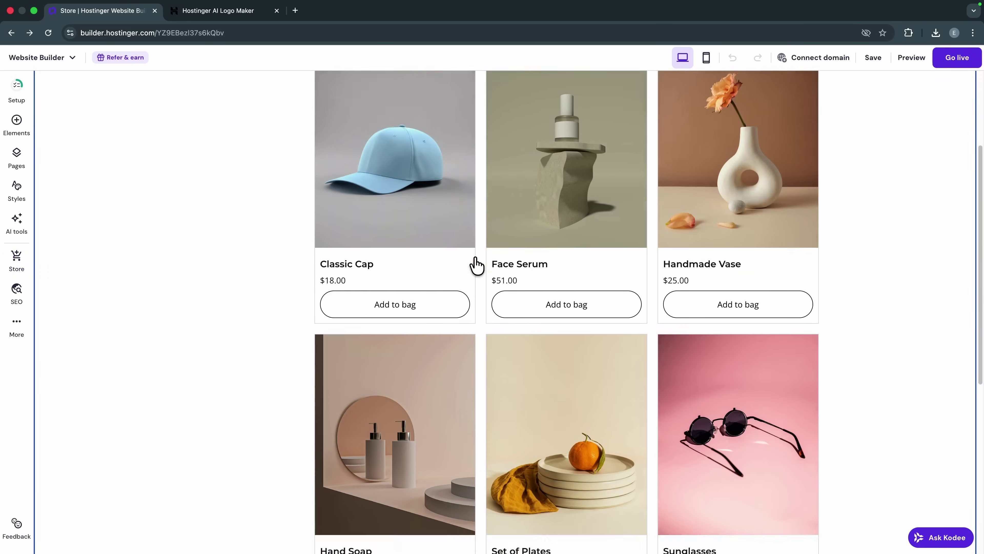
{"action": "scroll", "coordinate": [461, 271], "scroll_direction": "up", "scroll_amount": 10}
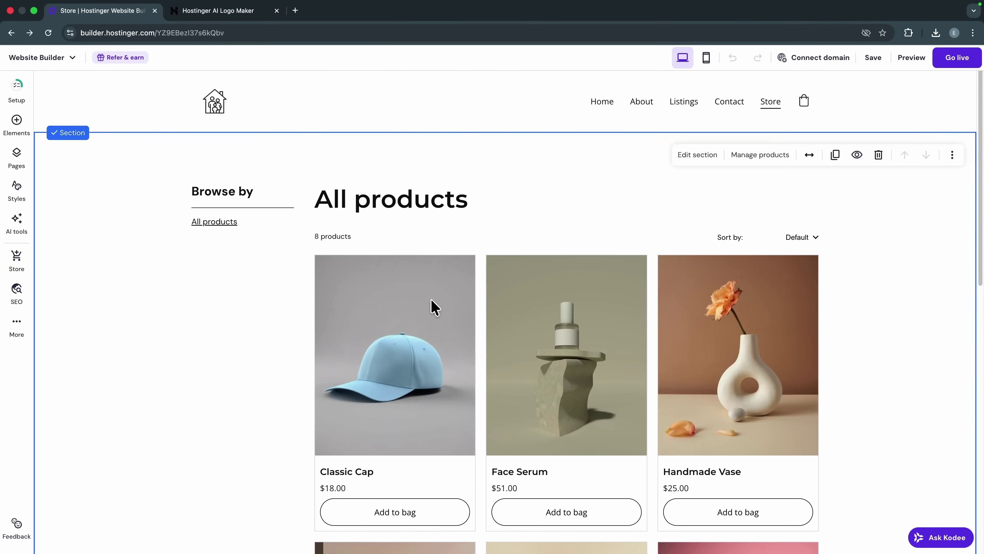
- Review the Classic Cap product page and the store management options for orders, products, discounts and settings
{"action": "left_click", "coordinate": [431, 299]}
{"action": "scroll", "coordinate": [299, 387], "scroll_direction": "down", "scroll_amount": 2}
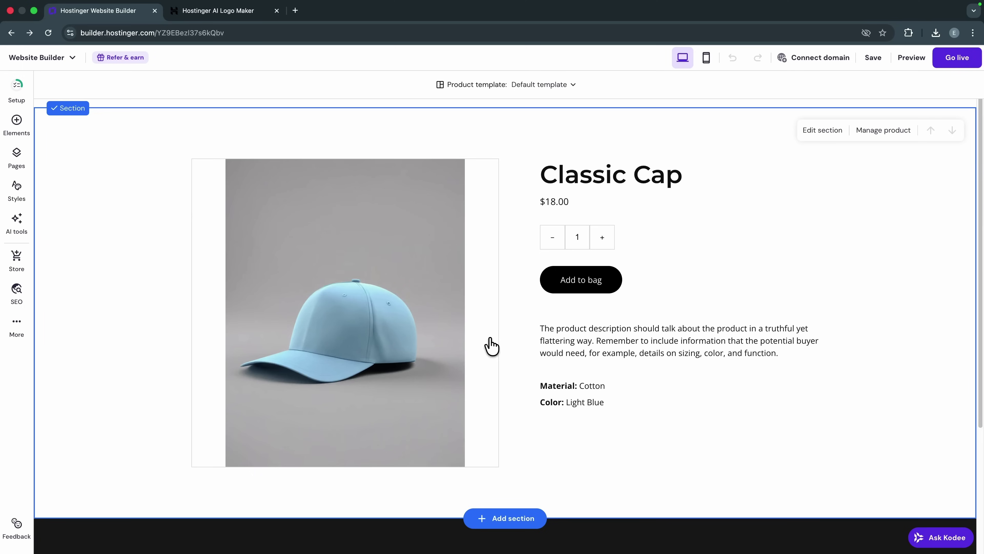
{"action": "left_click", "coordinate": [17, 260]}
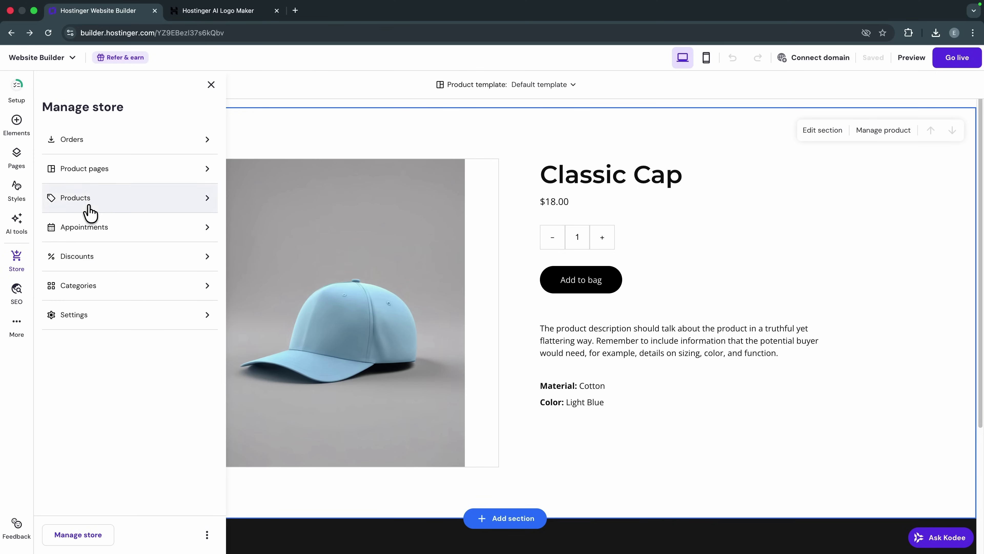
- Generate and apply new SEO info for the Home page from its existing description, using the keywords properties, home properties and listings
{"action": "left_click", "coordinate": [17, 294]}
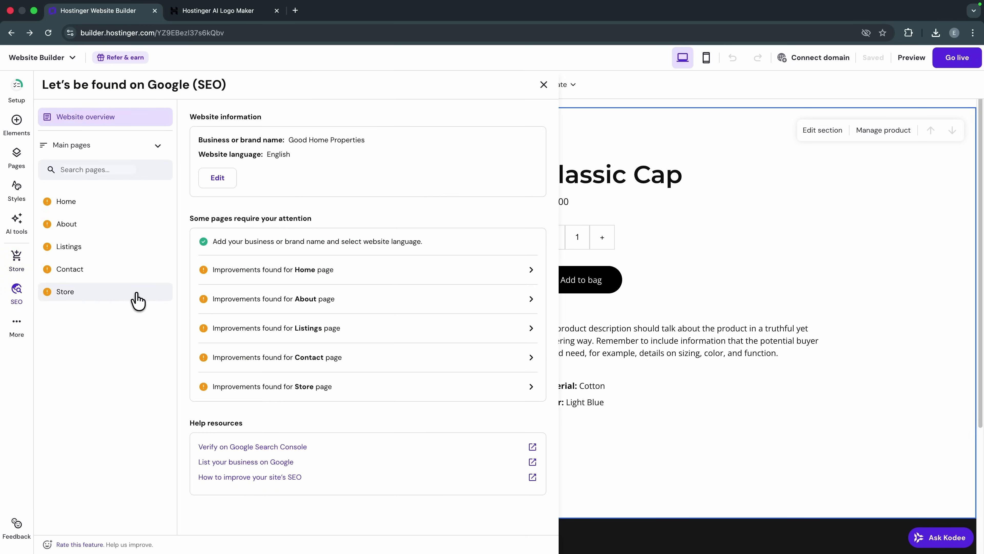
{"action": "left_click", "coordinate": [284, 276]}
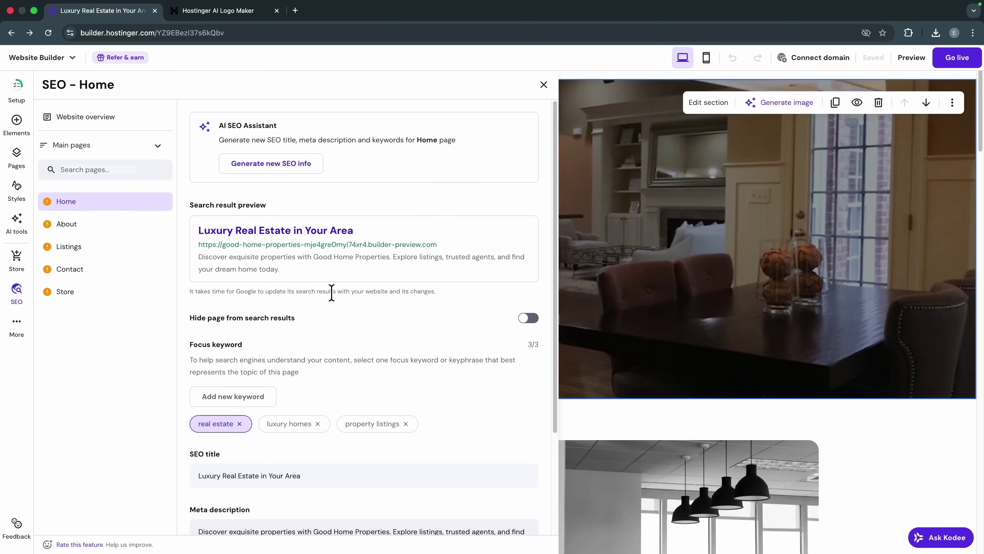
{"action": "left_click", "coordinate": [264, 165]}
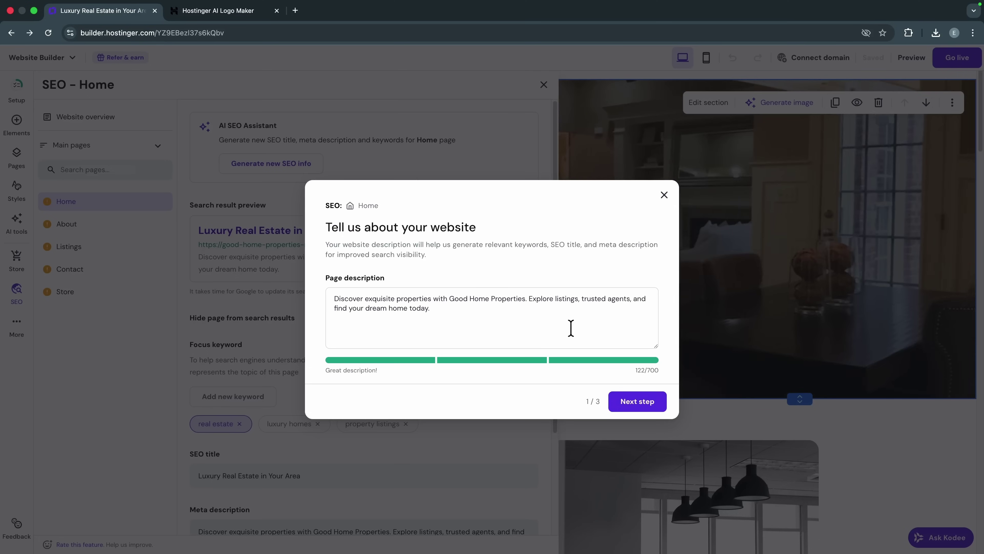
{"action": "left_click", "coordinate": [632, 400]}
{"action": "left_click", "coordinate": [492, 315]}
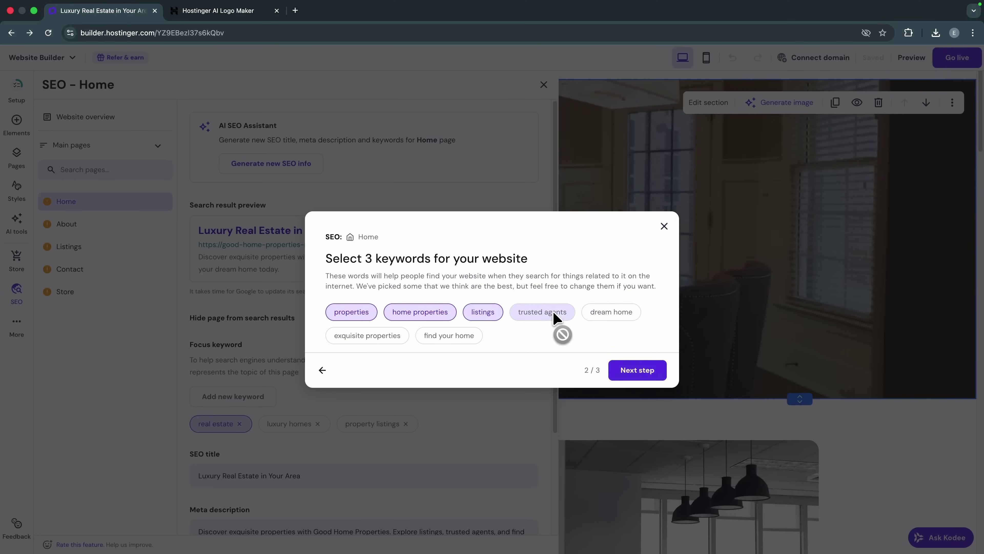
{"action": "left_click", "coordinate": [626, 373]}
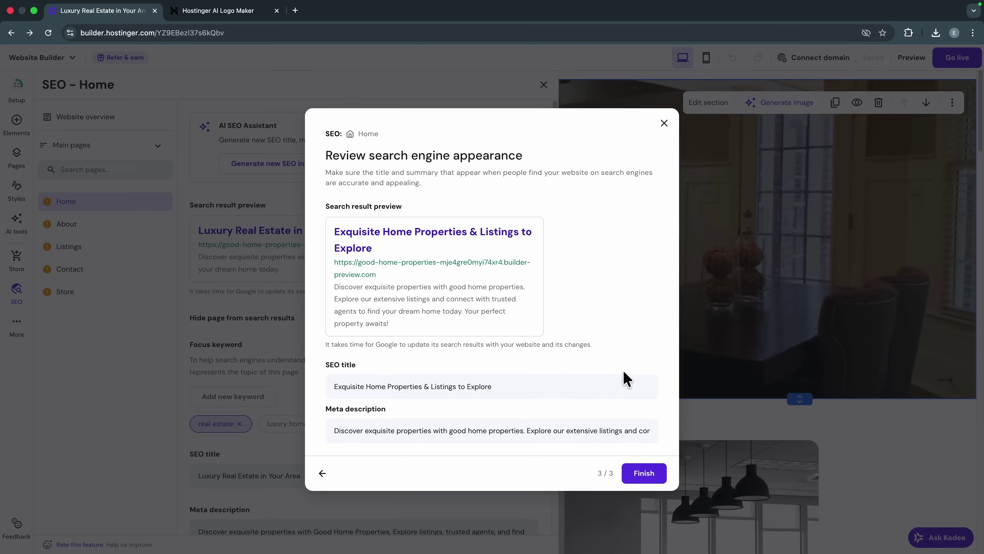
{"action": "left_click", "coordinate": [644, 471]}
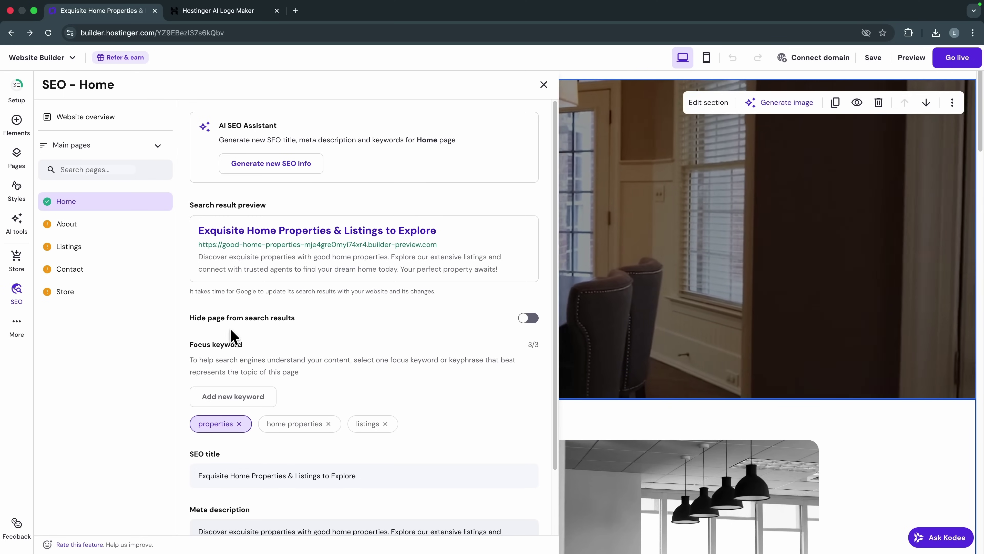
- Try hiding the Home page from search results, and look through the SEO assistant's description and keyword stages for the About page
{"action": "left_click", "coordinate": [528, 318]}
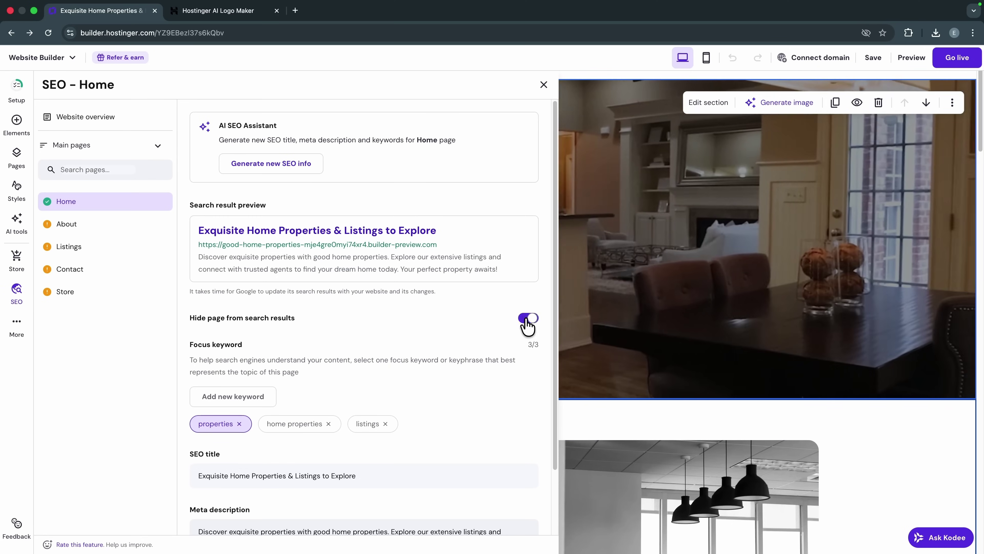
{"action": "left_click", "coordinate": [527, 318]}
{"action": "left_click", "coordinate": [68, 225]}
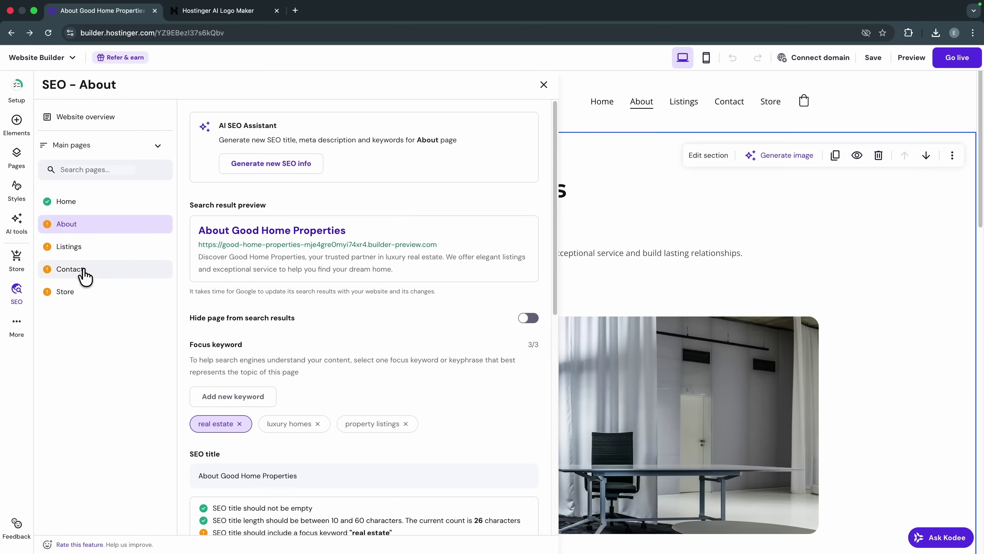
{"action": "left_click", "coordinate": [271, 163]}
{"action": "left_click", "coordinate": [635, 403]}
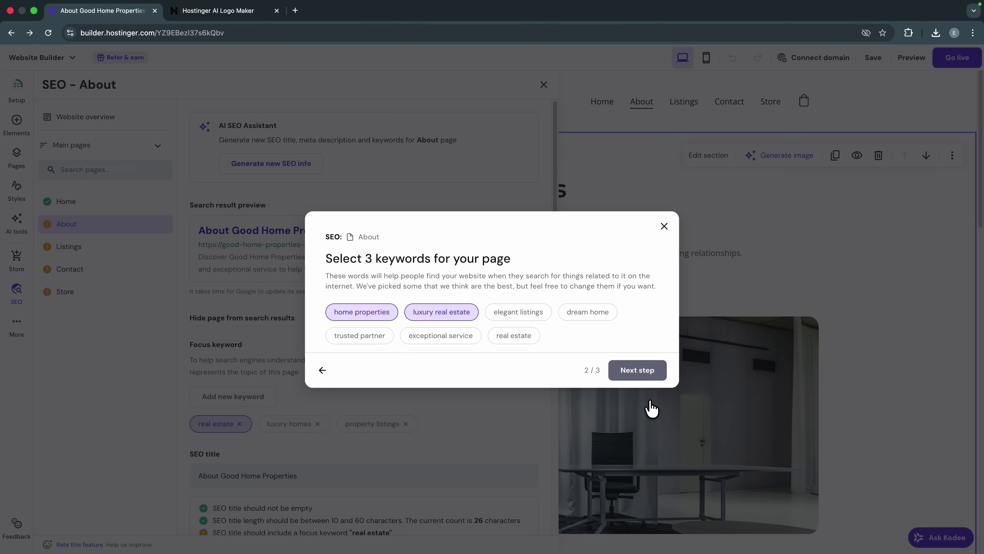
{"action": "left_click", "coordinate": [322, 370]}
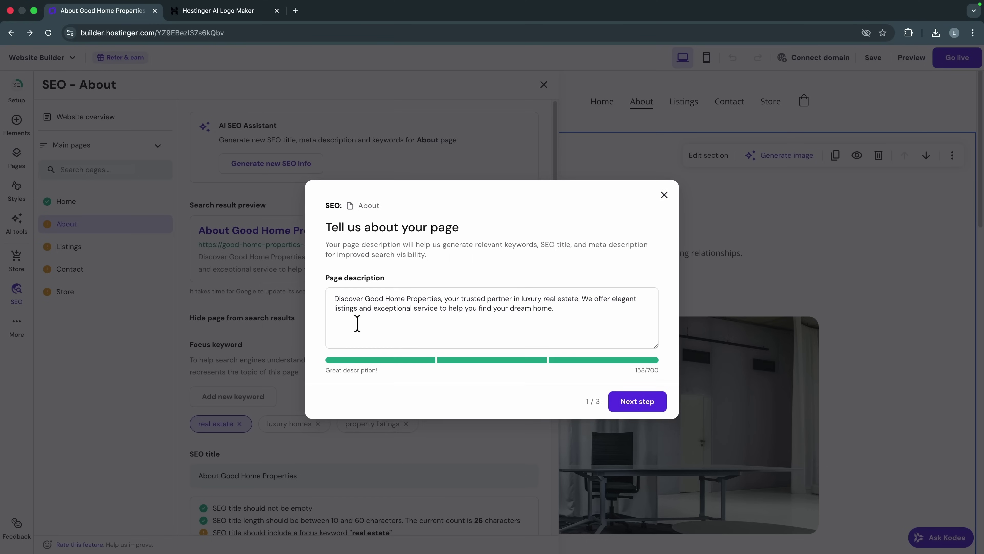
{"action": "left_click", "coordinate": [637, 410]}
{"action": "left_click", "coordinate": [320, 371]}
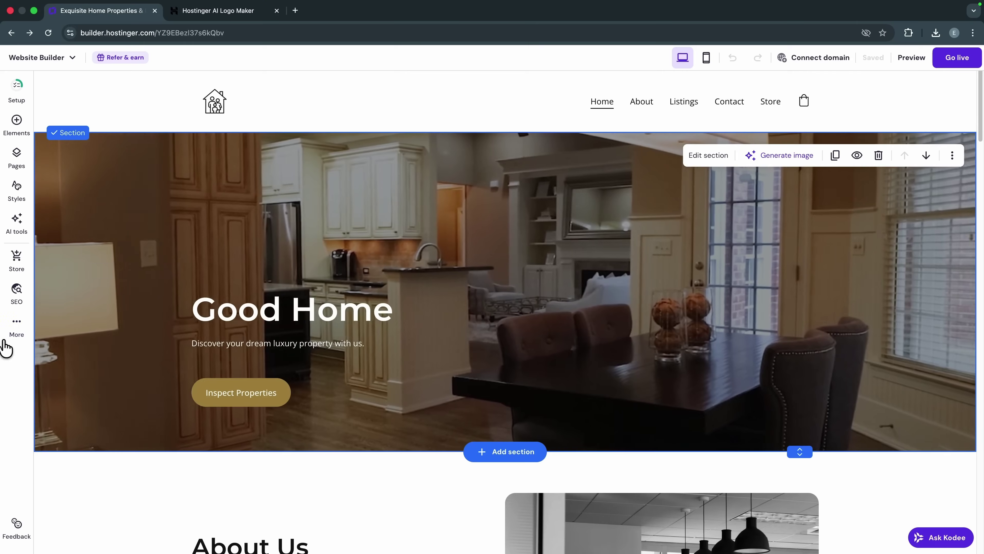
- Check the website's Analytics page and its form submissions
{"action": "left_click", "coordinate": [17, 324]}
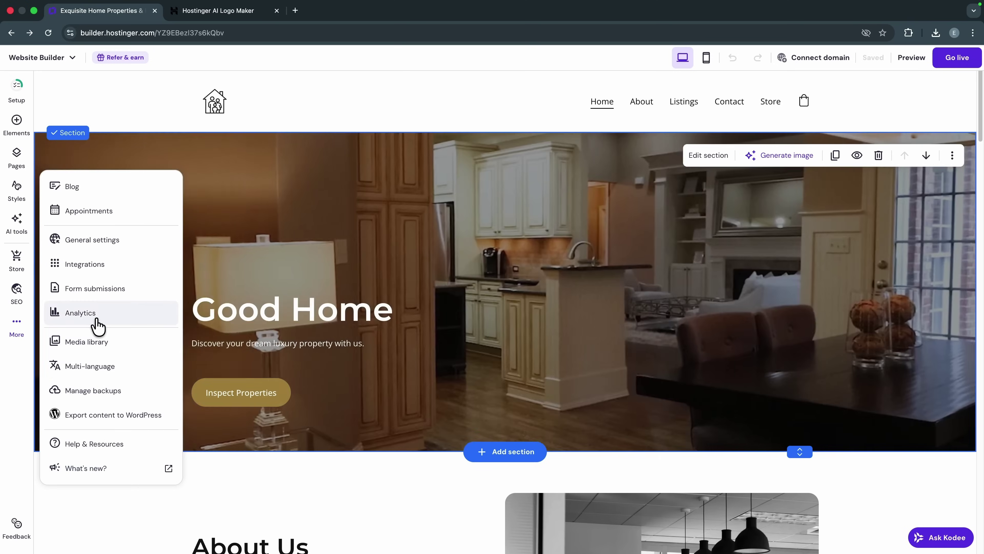
{"action": "left_click", "coordinate": [95, 314]}
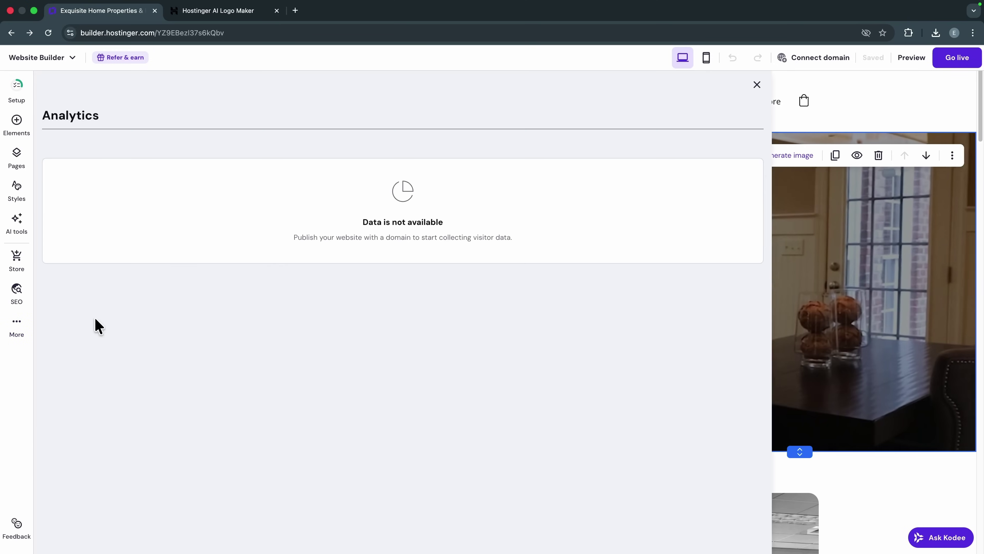
{"action": "left_click", "coordinate": [14, 334]}
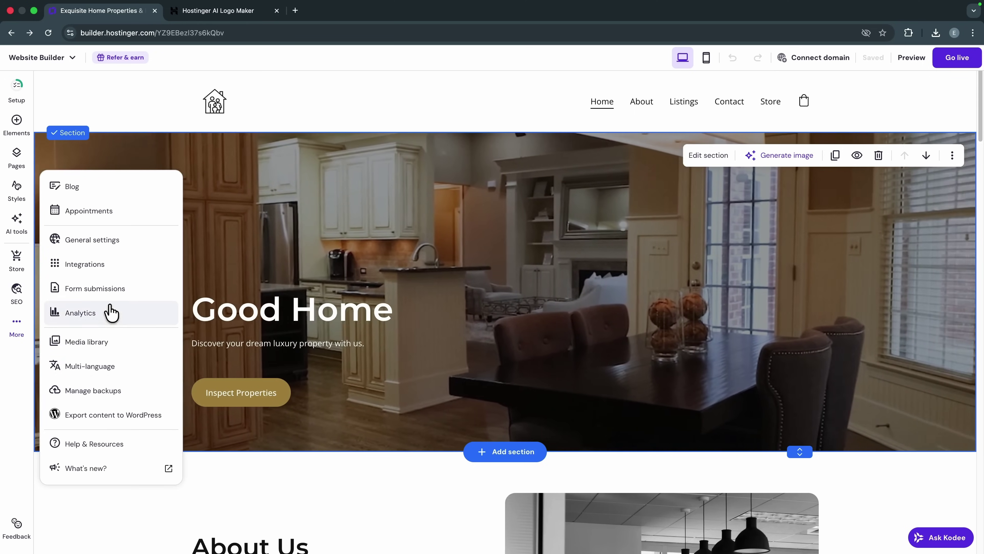
{"action": "left_click", "coordinate": [105, 290]}
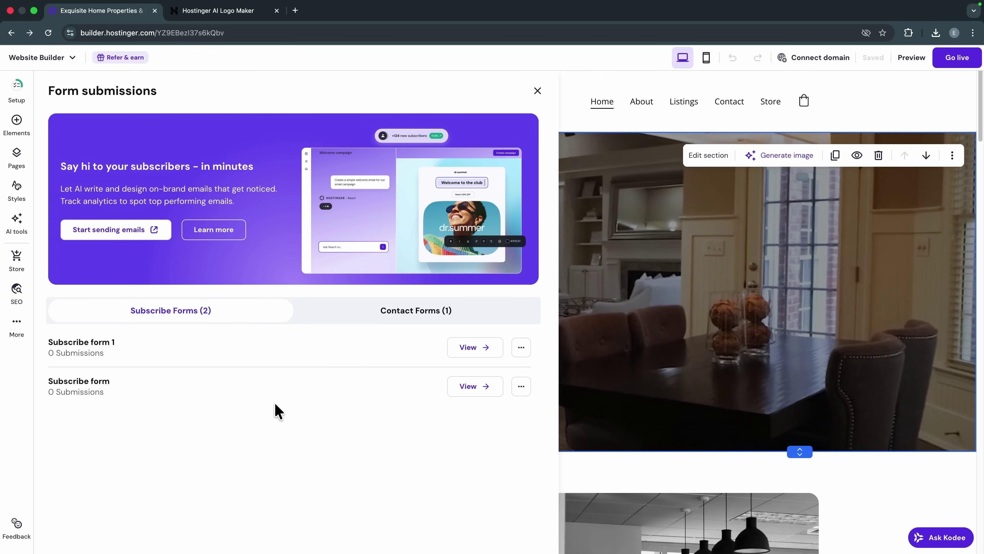
- Review the integrations available for the website, from Printful and Google Ads to Google AdMob and Hotjar
{"action": "left_click", "coordinate": [15, 331]}
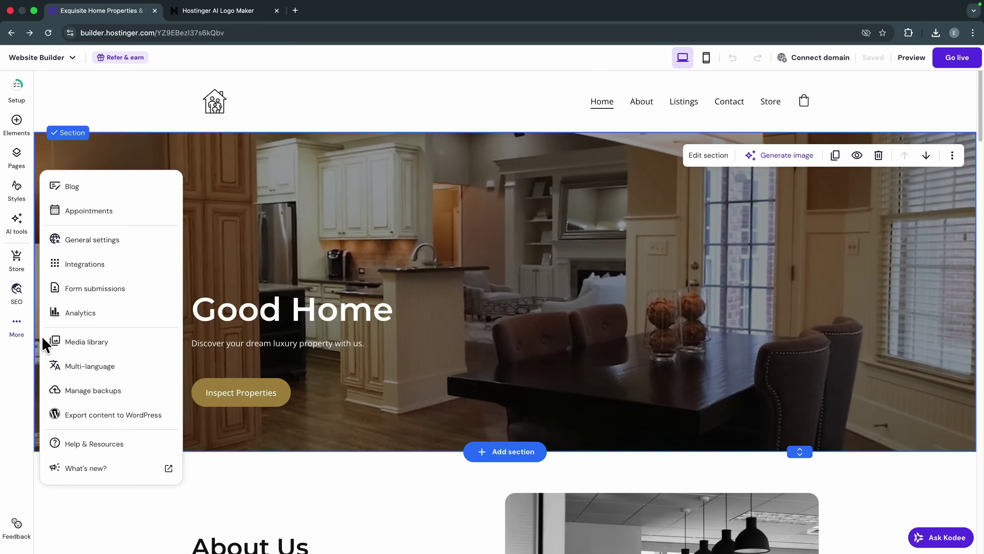
{"action": "left_click", "coordinate": [76, 267]}
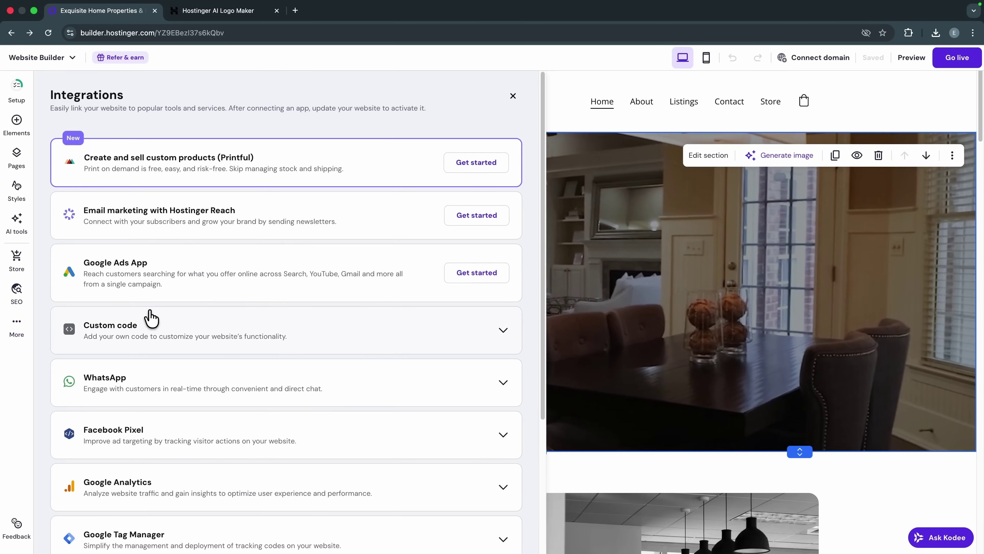
{"action": "scroll", "coordinate": [151, 318], "scroll_direction": "down", "scroll_amount": 5}
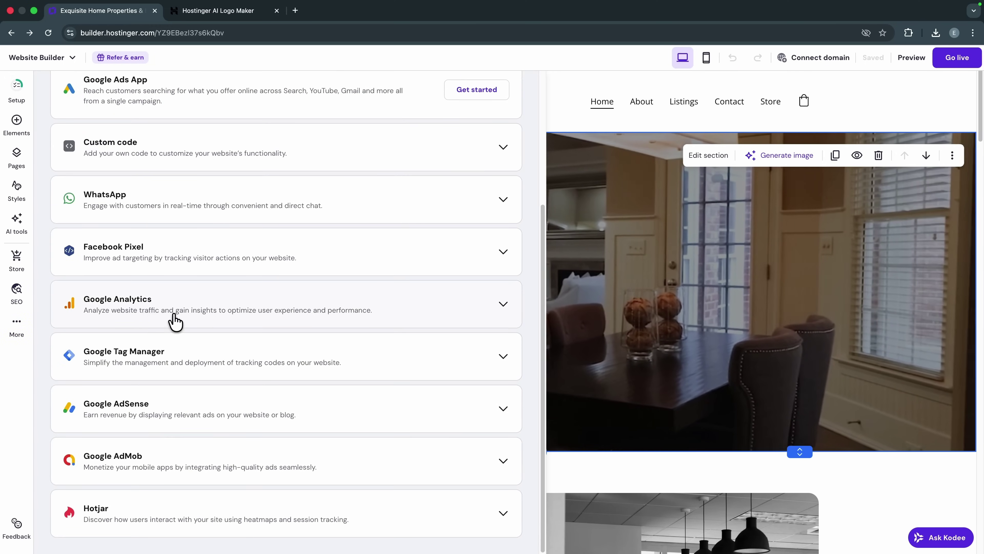
{"action": "scroll", "coordinate": [171, 318], "scroll_direction": "up", "scroll_amount": 5}
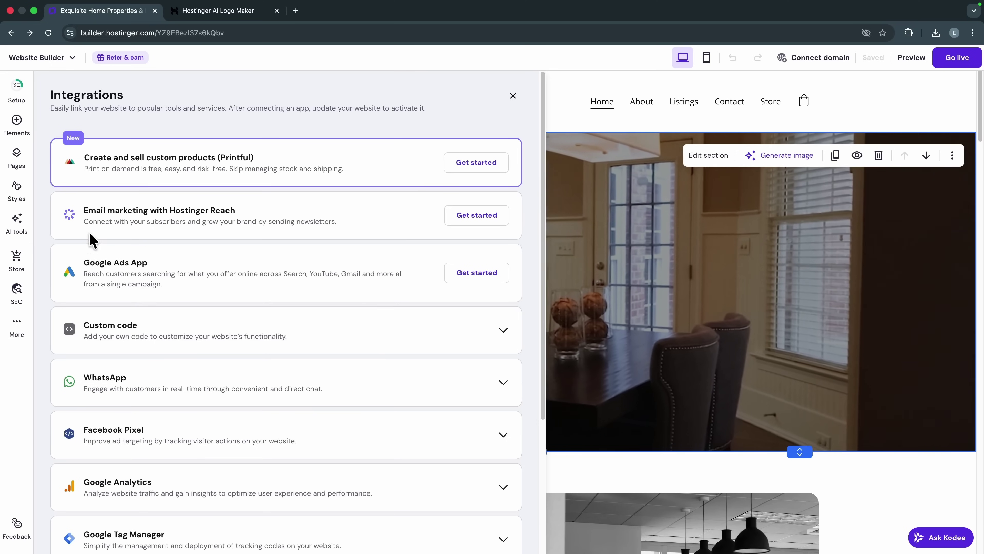
{"action": "scroll", "coordinate": [171, 295], "scroll_direction": "down", "scroll_amount": 3}
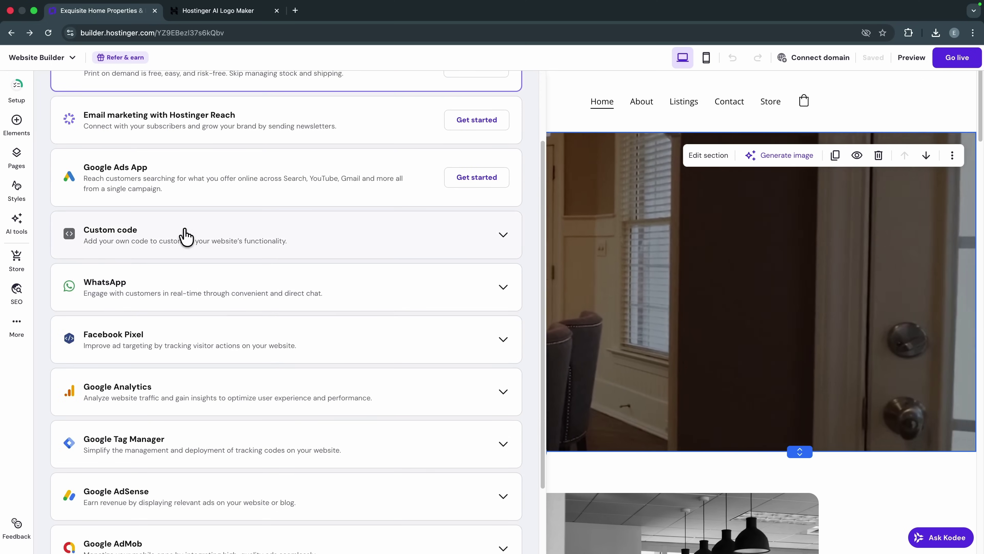
{"action": "scroll", "coordinate": [171, 270], "scroll_direction": "down", "scroll_amount": 2}
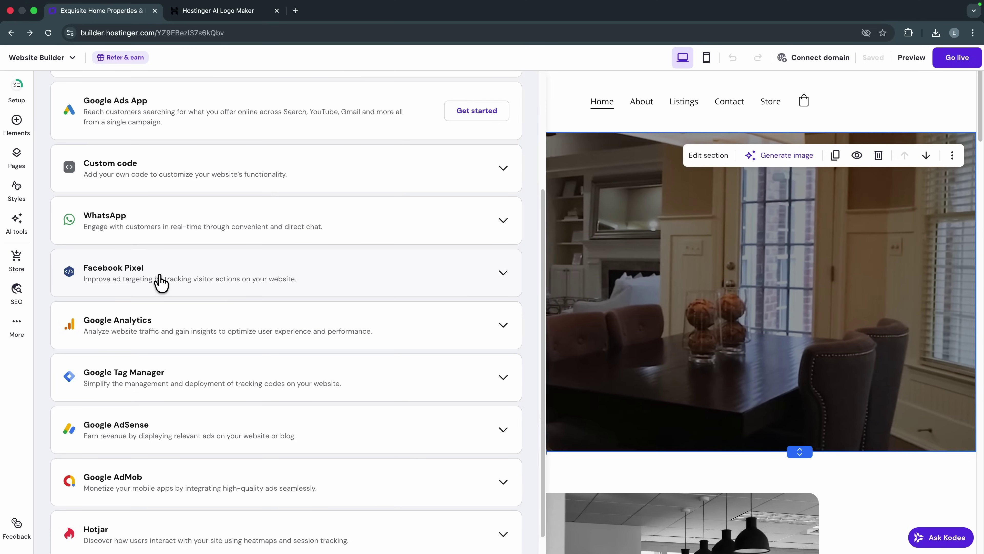
{"action": "scroll", "coordinate": [128, 281], "scroll_direction": "up", "scroll_amount": 1}
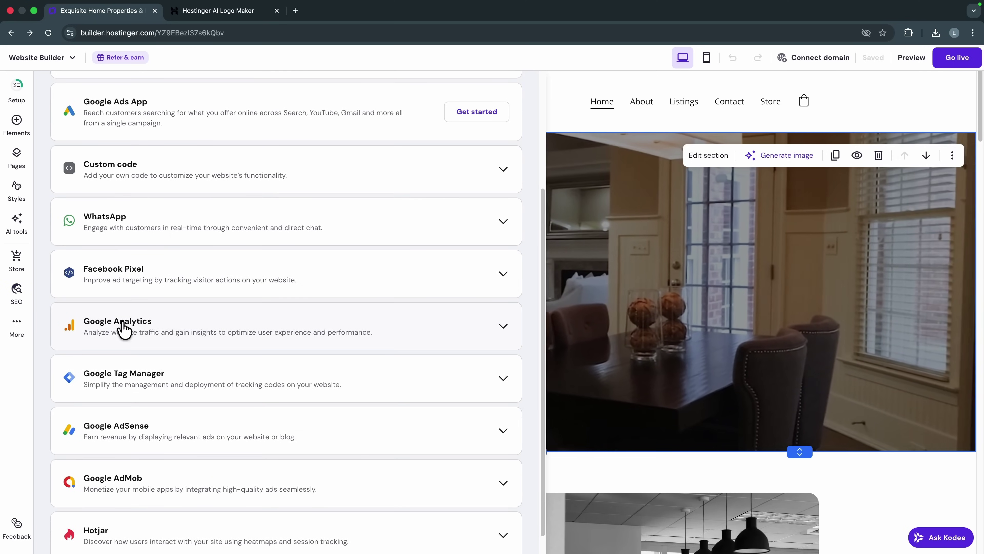
{"action": "scroll", "coordinate": [101, 396], "scroll_direction": "down", "scroll_amount": 2}
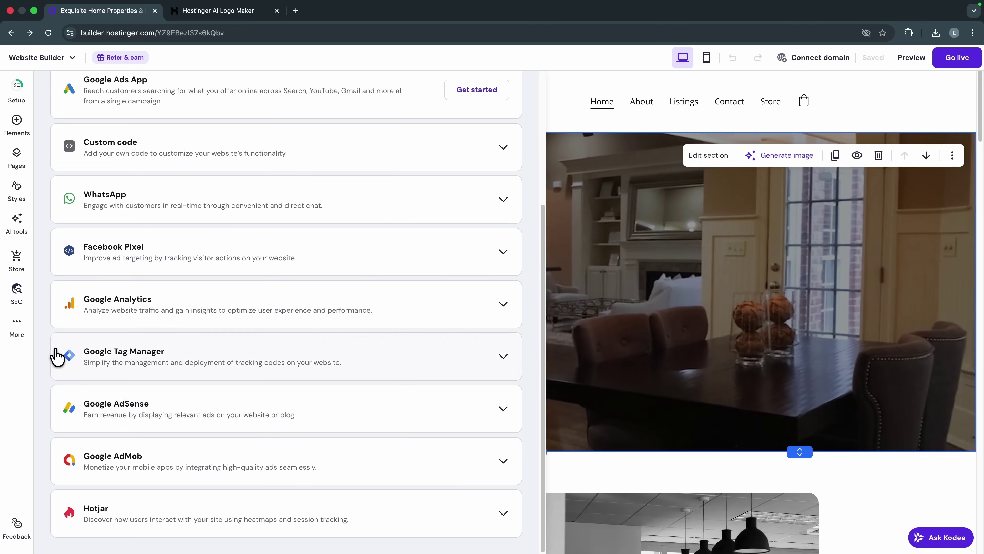
- Upload the favicon-32x32 image in the general settings and save it as the website's favicon
{"action": "left_click", "coordinate": [20, 325]}
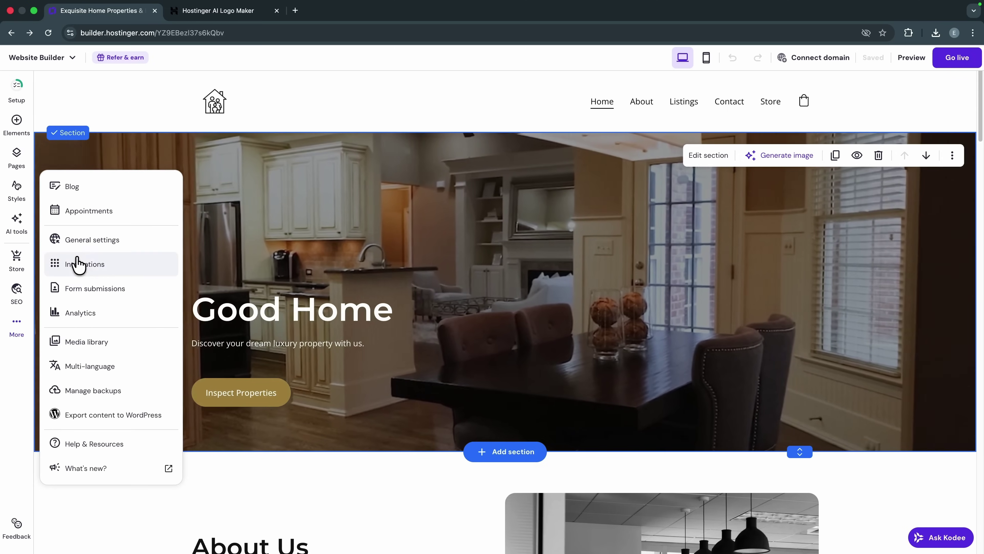
{"action": "left_click", "coordinate": [93, 242]}
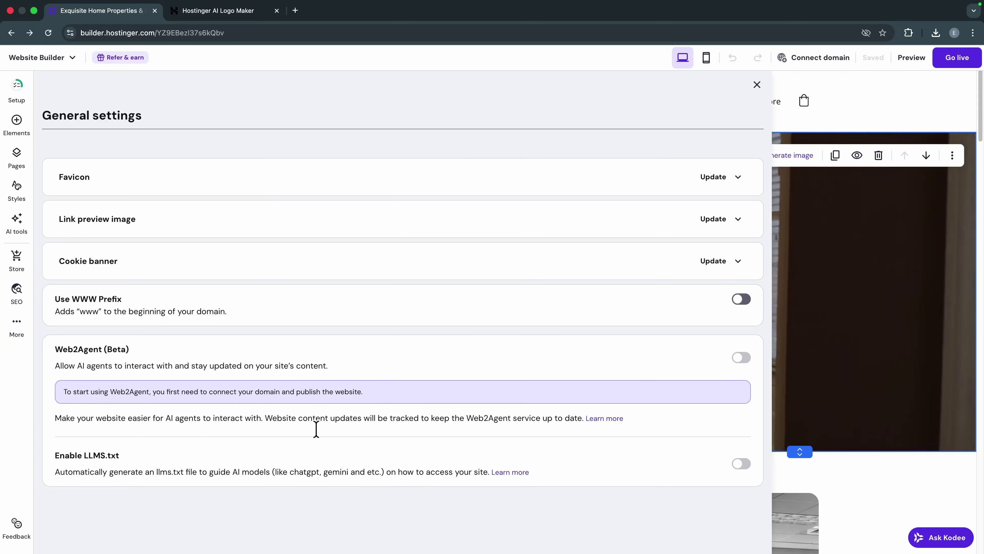
{"action": "left_click", "coordinate": [730, 182]}
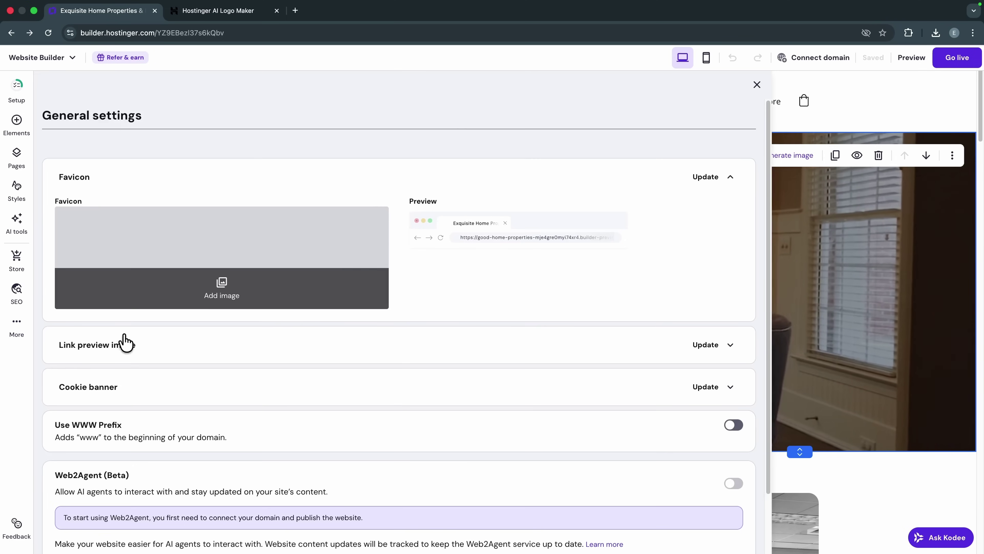
{"action": "left_click", "coordinate": [237, 295]}
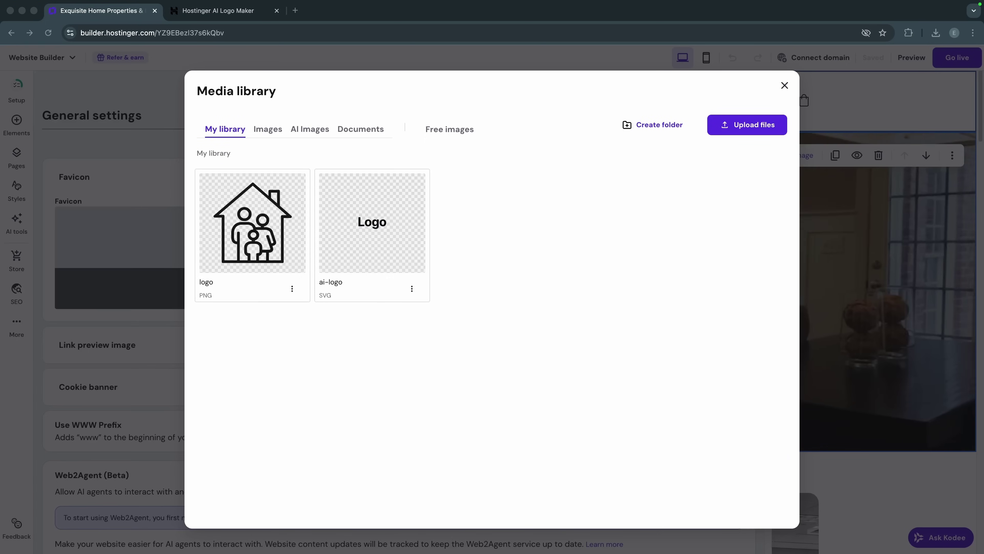
{"action": "left_click_drag", "start_coordinate": [867, 134], "coordinate": [407, 299]}
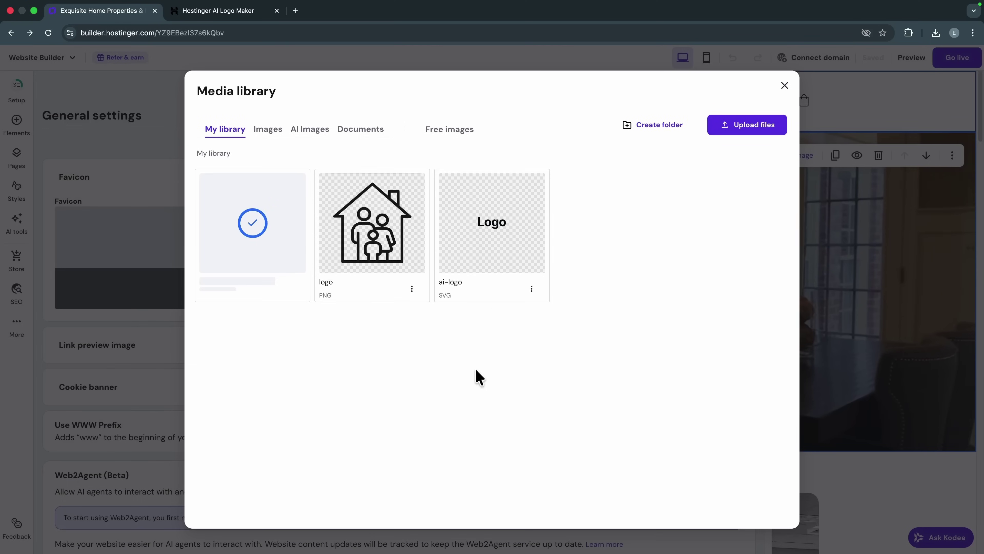
{"action": "mouse_move", "coordinate": [221, 248]}
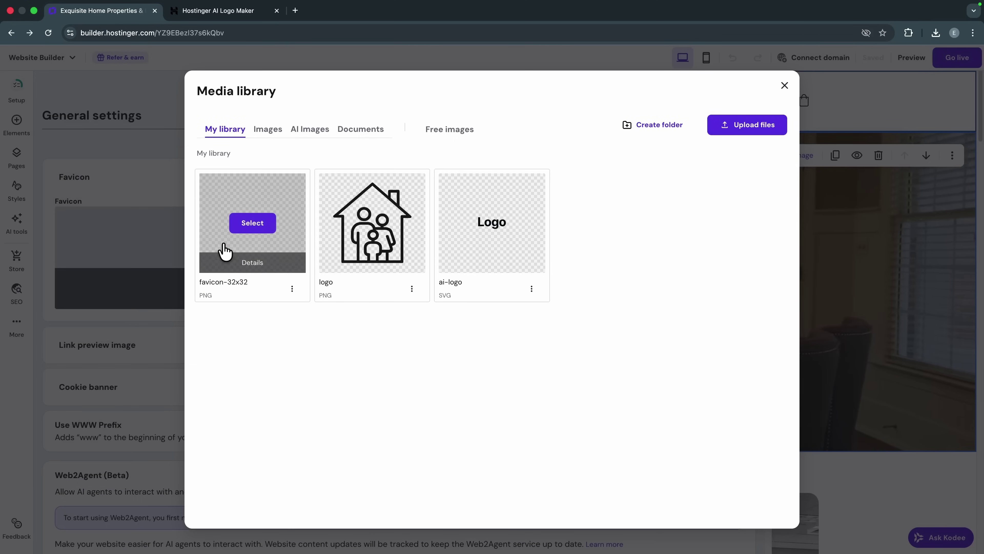
{"action": "left_click", "coordinate": [265, 232]}
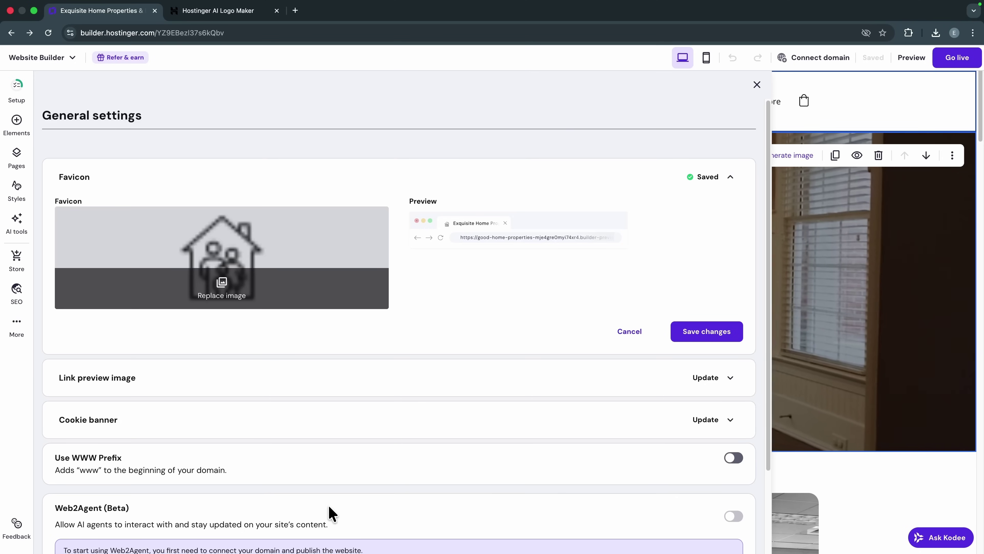
{"action": "left_click", "coordinate": [704, 332]}
- Review the link preview image and cookie banner options in the general settings, leaving them as they are
{"action": "scroll", "coordinate": [220, 408], "scroll_direction": "down", "scroll_amount": 2}
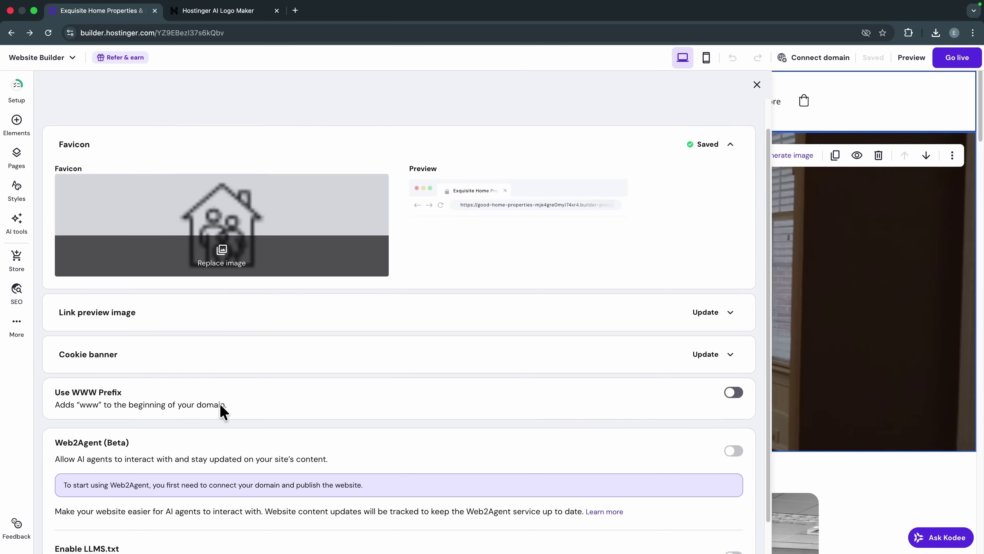
{"action": "left_click", "coordinate": [702, 293]}
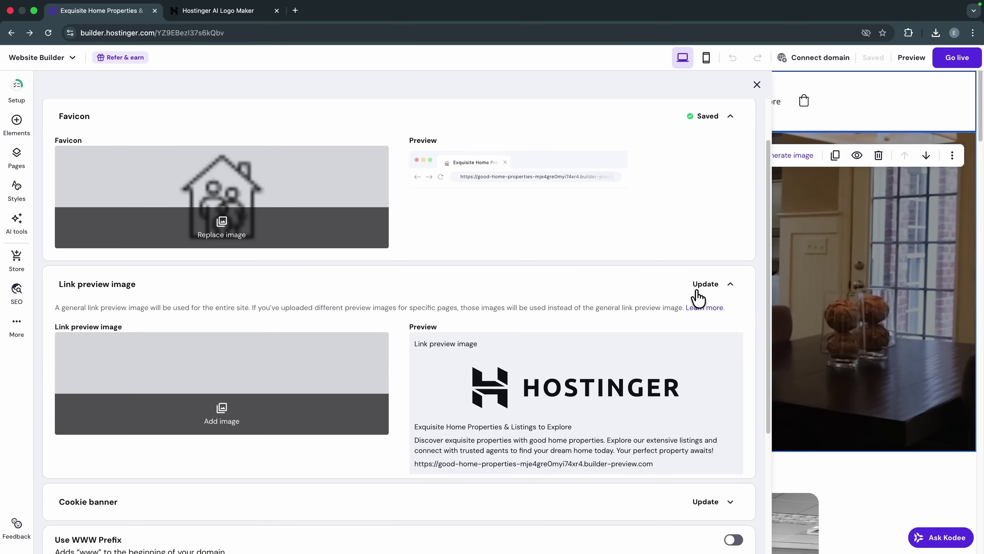
{"action": "left_click", "coordinate": [697, 293]}
{"action": "scroll", "coordinate": [401, 406], "scroll_direction": "down", "scroll_amount": 1}
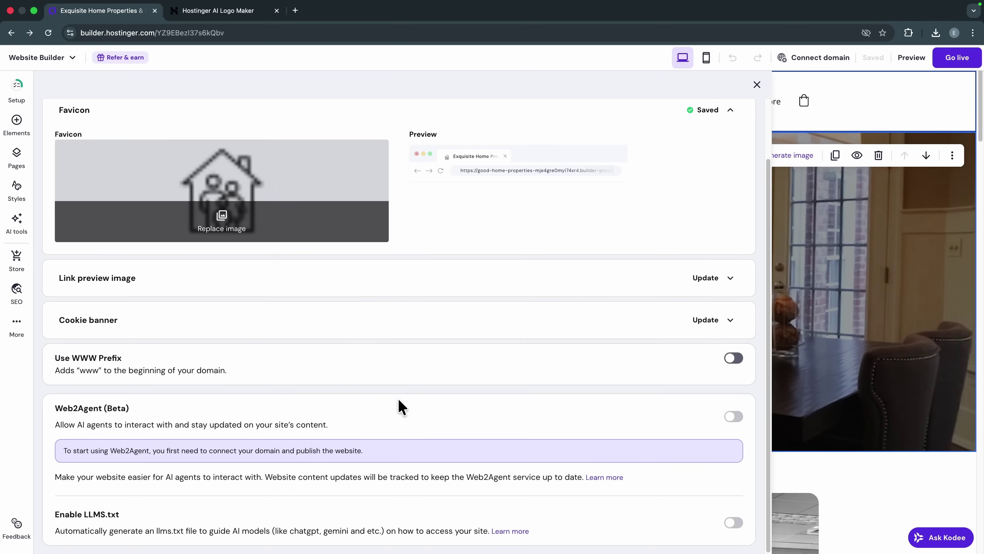
{"action": "left_click", "coordinate": [723, 330]}
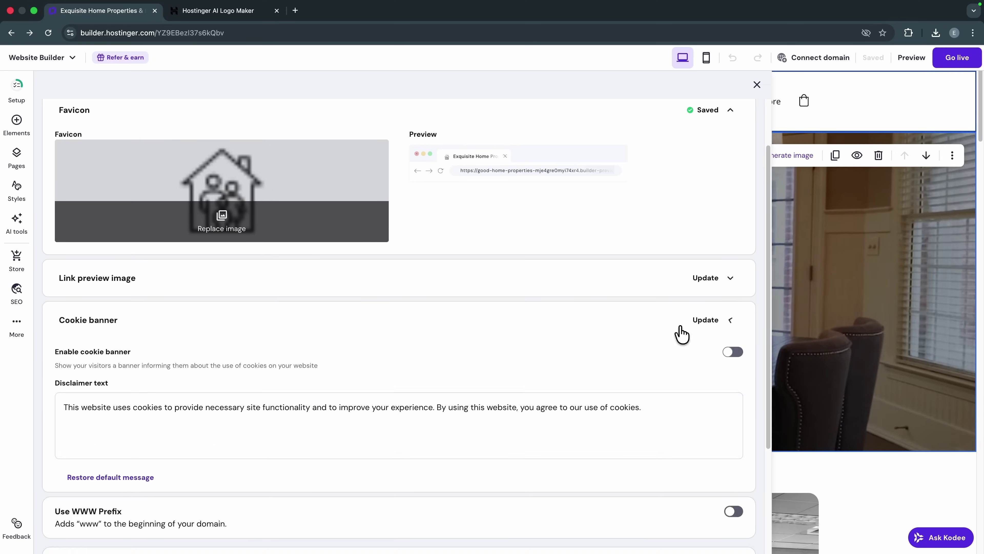
{"action": "left_click", "coordinate": [700, 333]}
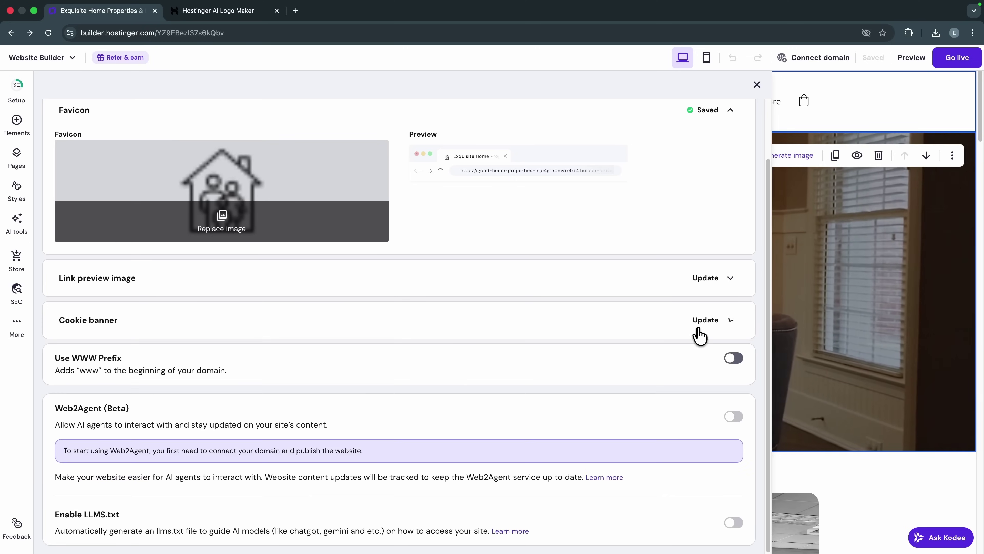
{"action": "left_click", "coordinate": [758, 86]}
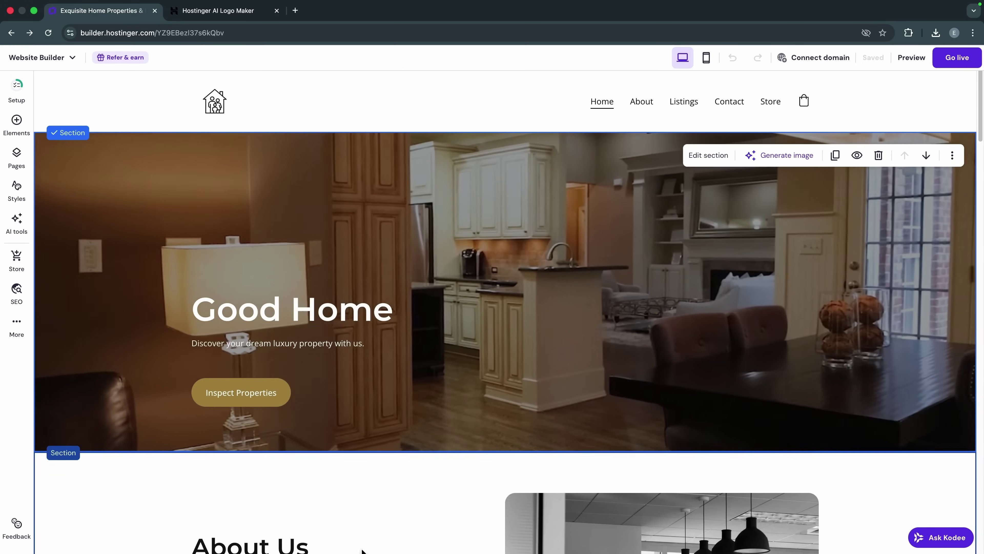
- Preview the Home page in the desktop and mobile layouts, looking through its sections in each
{"action": "left_click", "coordinate": [909, 59]}
{"action": "scroll", "coordinate": [512, 297], "scroll_direction": "down", "scroll_amount": 15}
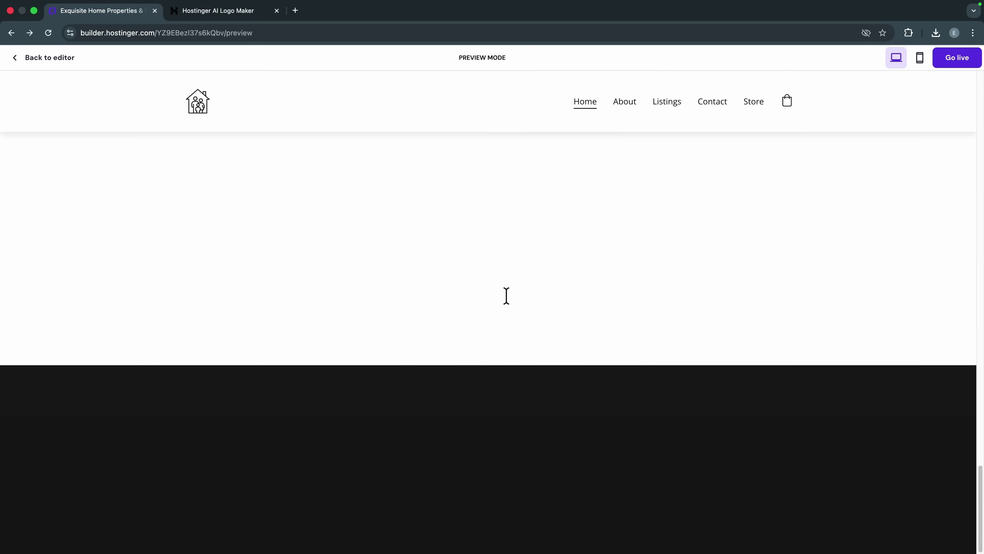
{"action": "scroll", "coordinate": [513, 296], "scroll_direction": "up", "scroll_amount": 15}
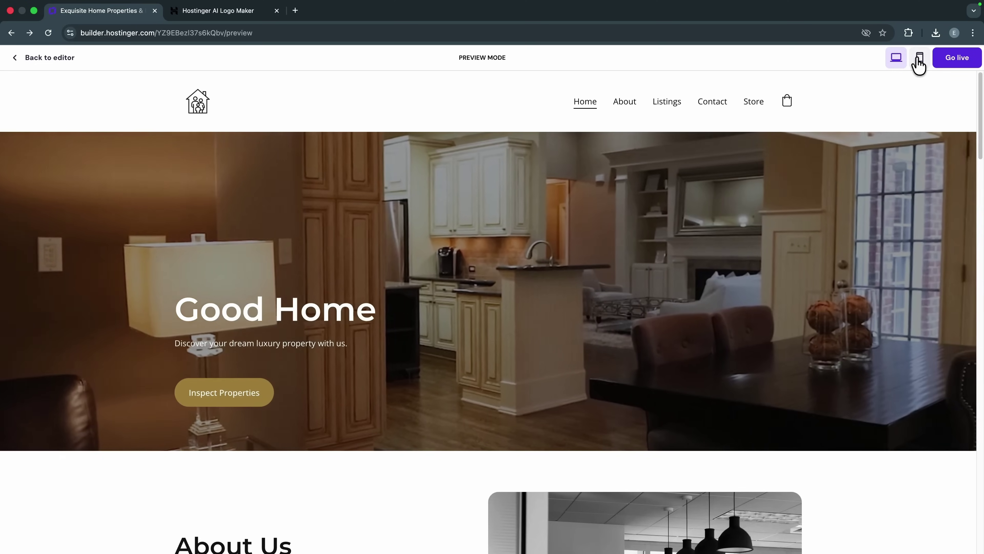
{"action": "left_click", "coordinate": [919, 59]}
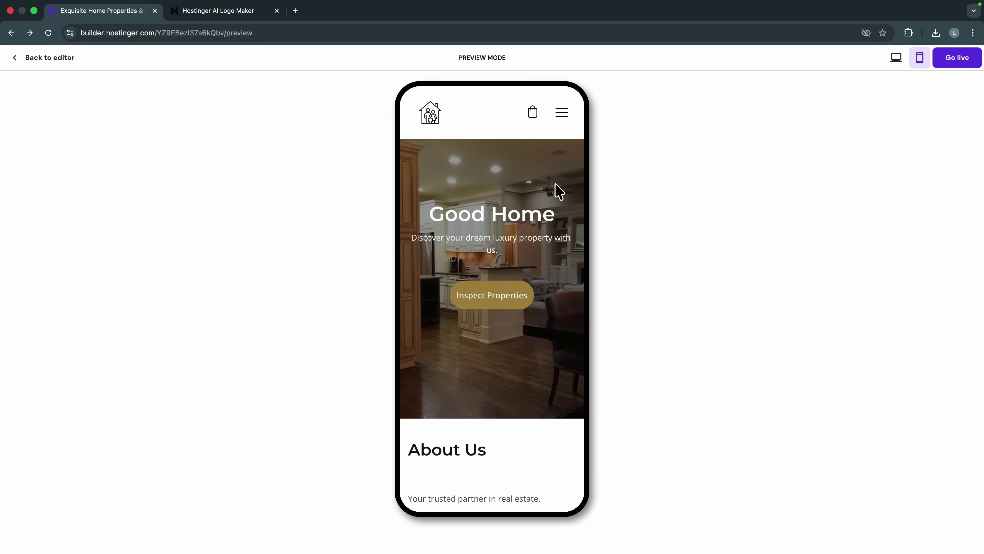
{"action": "scroll", "coordinate": [531, 344], "scroll_direction": "down", "scroll_amount": 3}
{"action": "scroll", "coordinate": [509, 337], "scroll_direction": "down", "scroll_amount": 10}
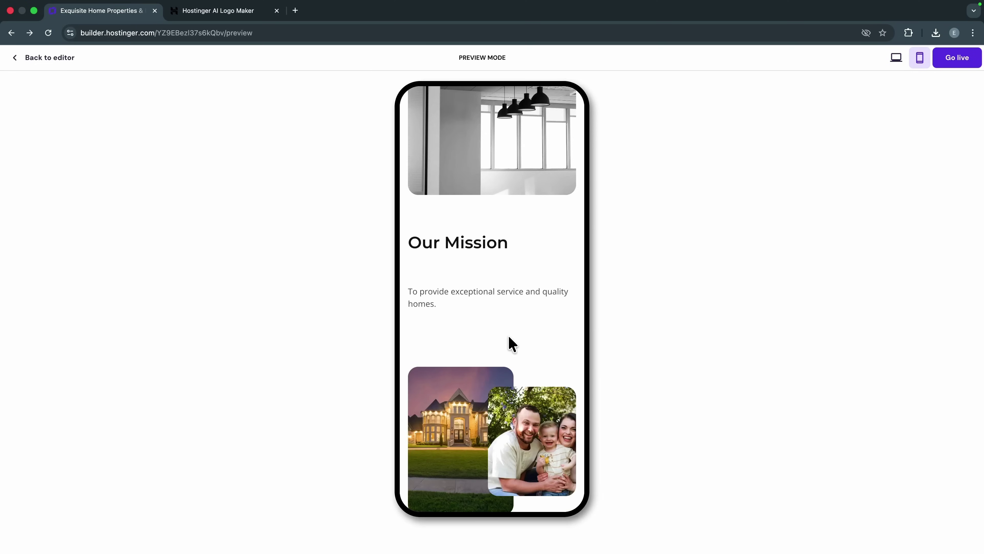
{"action": "scroll", "coordinate": [509, 341], "scroll_direction": "down", "scroll_amount": 10}
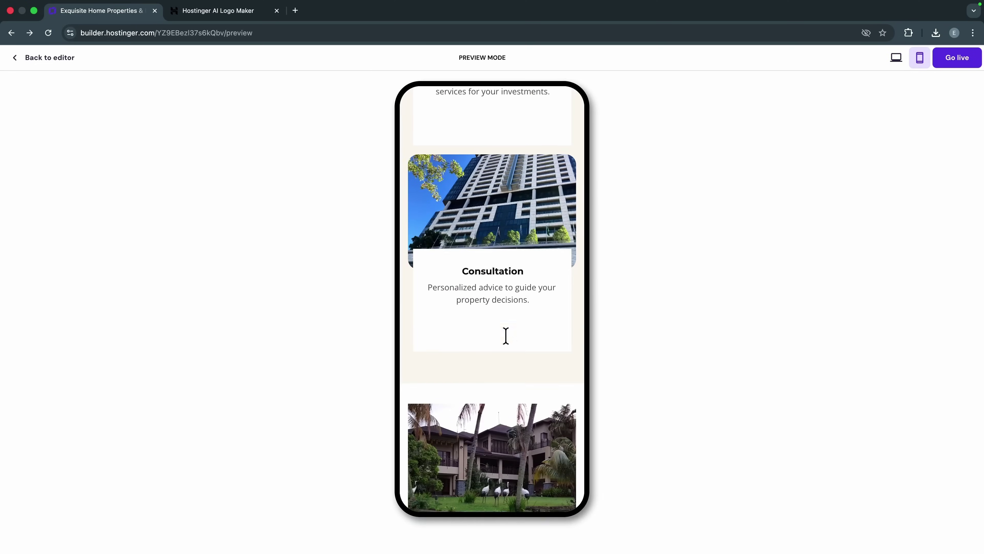
- Look through the Home page's mobile preview from the Consultation card down to the contact footer and back up to the header
{"action": "scroll", "coordinate": [507, 342], "scroll_direction": "down", "scroll_amount": 10}
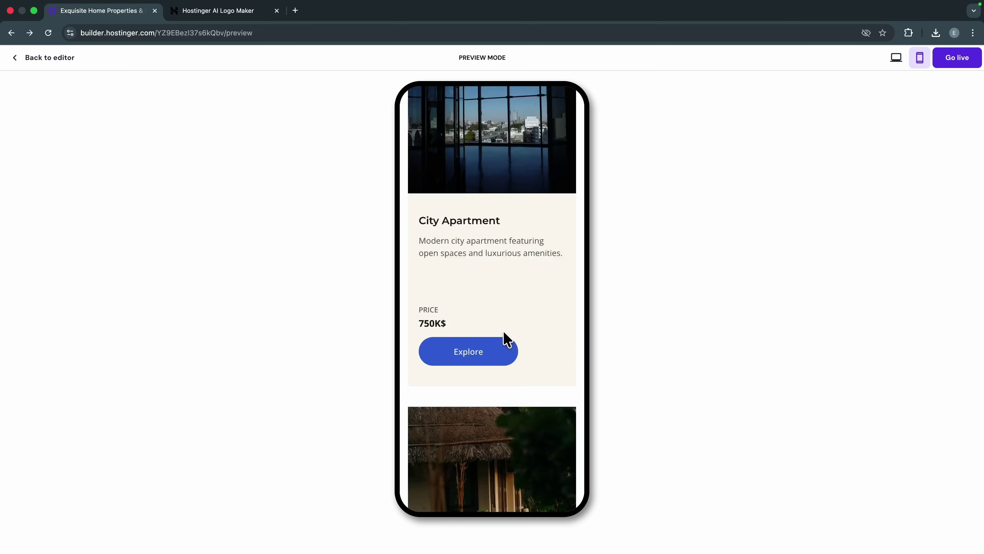
{"action": "scroll", "coordinate": [504, 358], "scroll_direction": "down", "scroll_amount": 10}
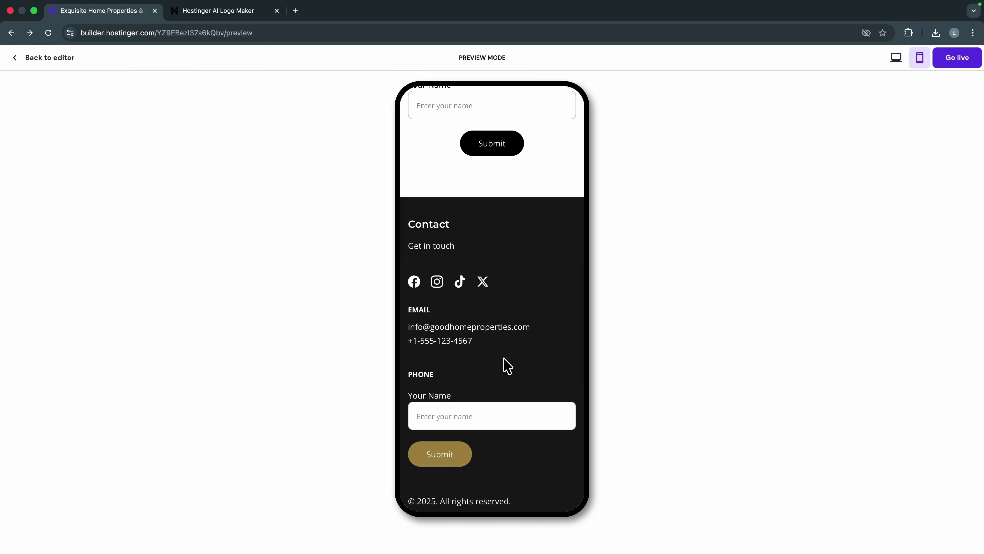
{"action": "scroll", "coordinate": [505, 363], "scroll_direction": "up", "scroll_amount": 10}
{"action": "scroll", "coordinate": [503, 362], "scroll_direction": "up", "scroll_amount": 10}
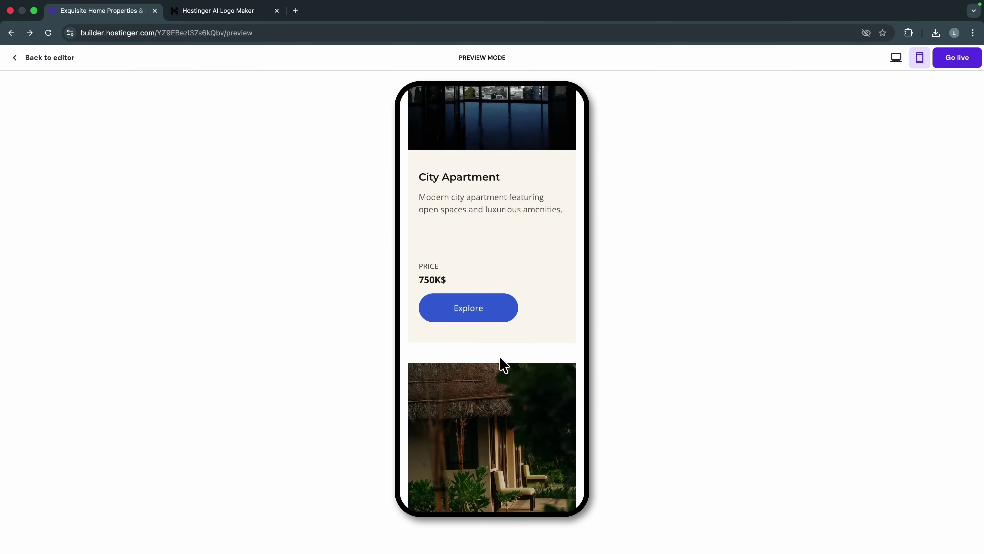
{"action": "scroll", "coordinate": [500, 356], "scroll_direction": "up", "scroll_amount": 10}
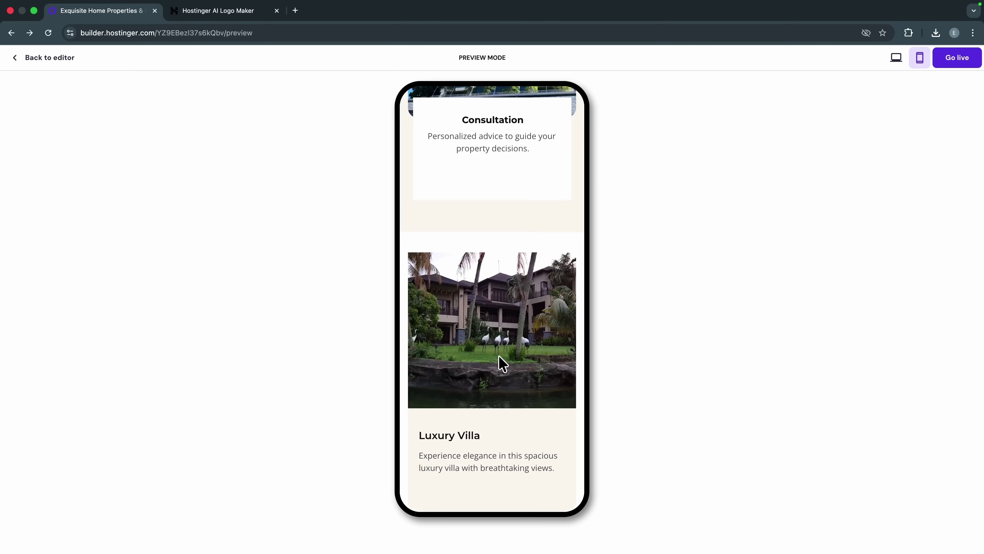
{"action": "scroll", "coordinate": [498, 354], "scroll_direction": "up", "scroll_amount": 10}
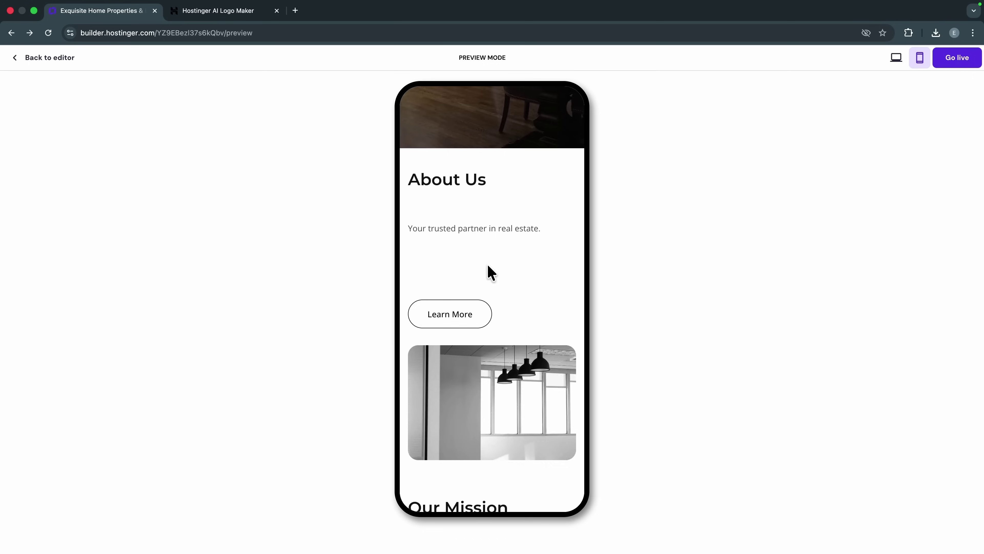
{"action": "scroll", "coordinate": [490, 275], "scroll_direction": "up", "scroll_amount": 7}
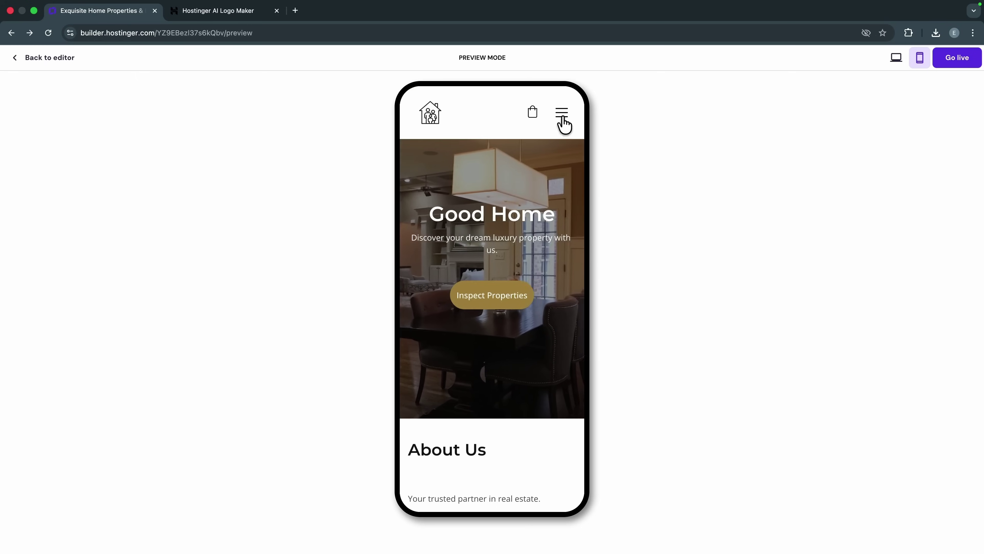
- Check the Home page in the desktop preview as far as the Our Services section and return to the editor
{"action": "left_click", "coordinate": [895, 60]}
{"action": "scroll", "coordinate": [183, 347], "scroll_direction": "down", "scroll_amount": 5}
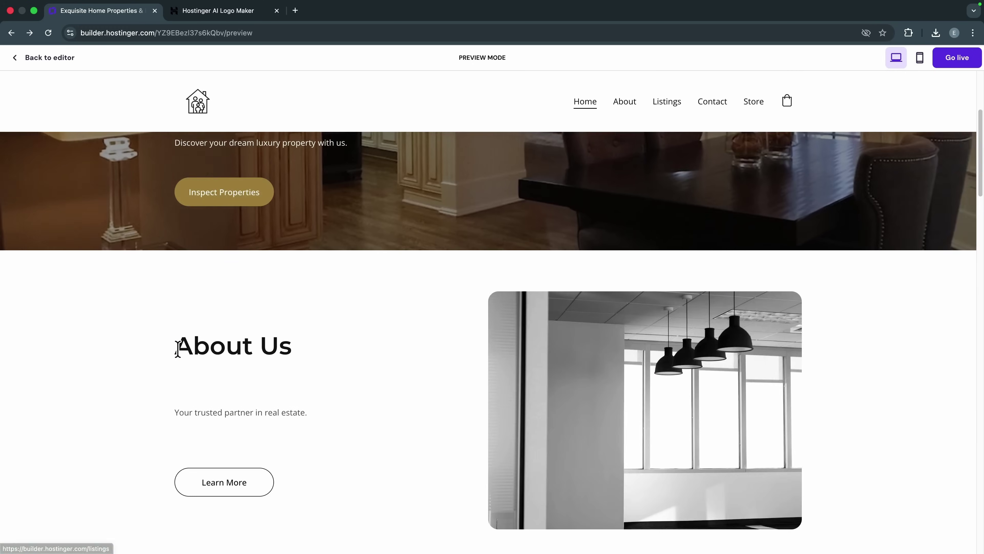
{"action": "scroll", "coordinate": [180, 351], "scroll_direction": "down", "scroll_amount": 15}
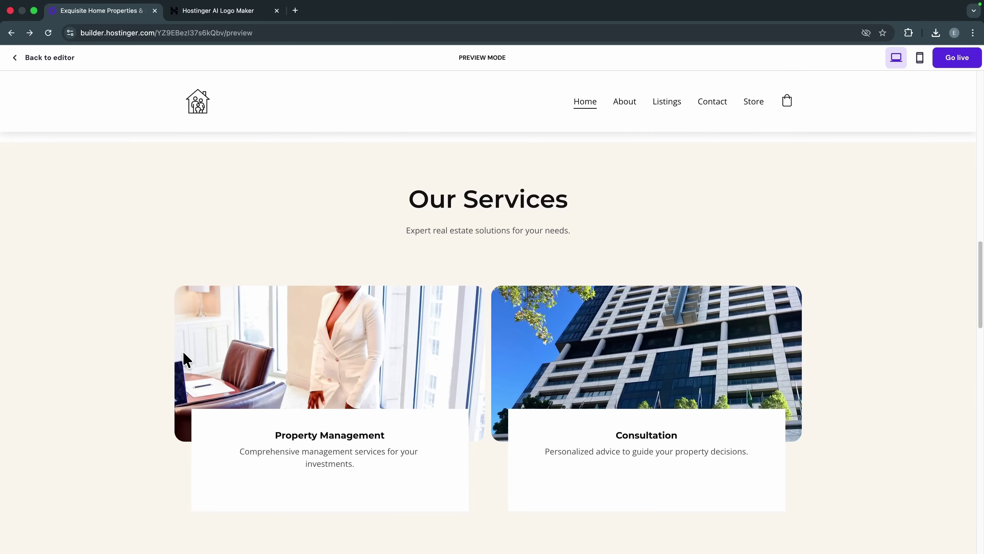
{"action": "scroll", "coordinate": [182, 353], "scroll_direction": "up", "scroll_amount": 20}
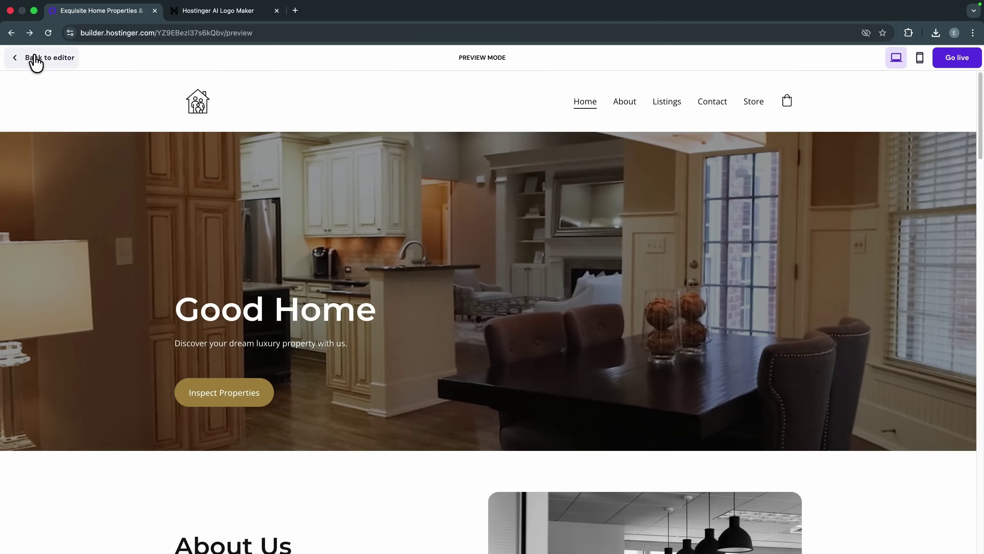
{"action": "left_click", "coordinate": [34, 62]}
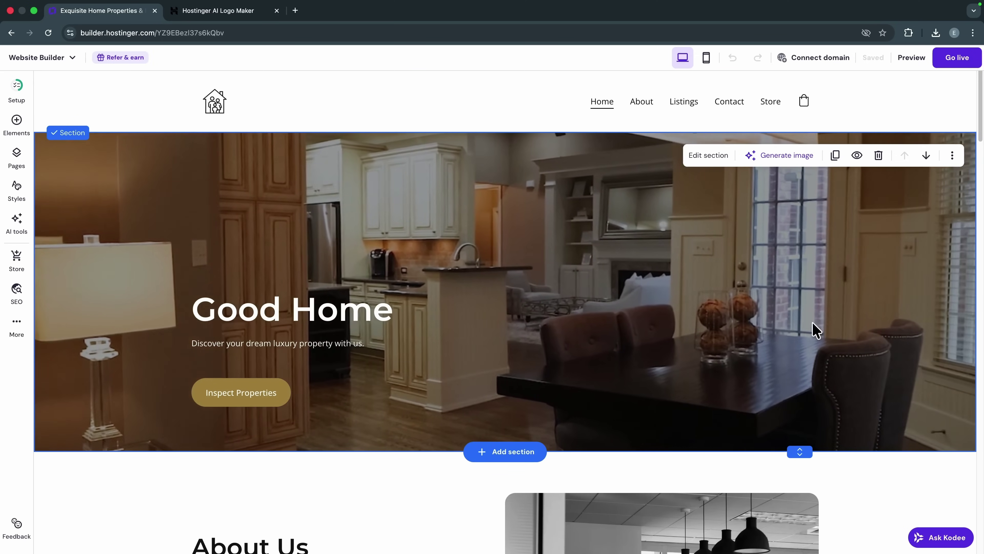
- Check the option for changing the website's domain and publish the website on its temporary domain
{"action": "mouse_move", "coordinate": [824, 66]}
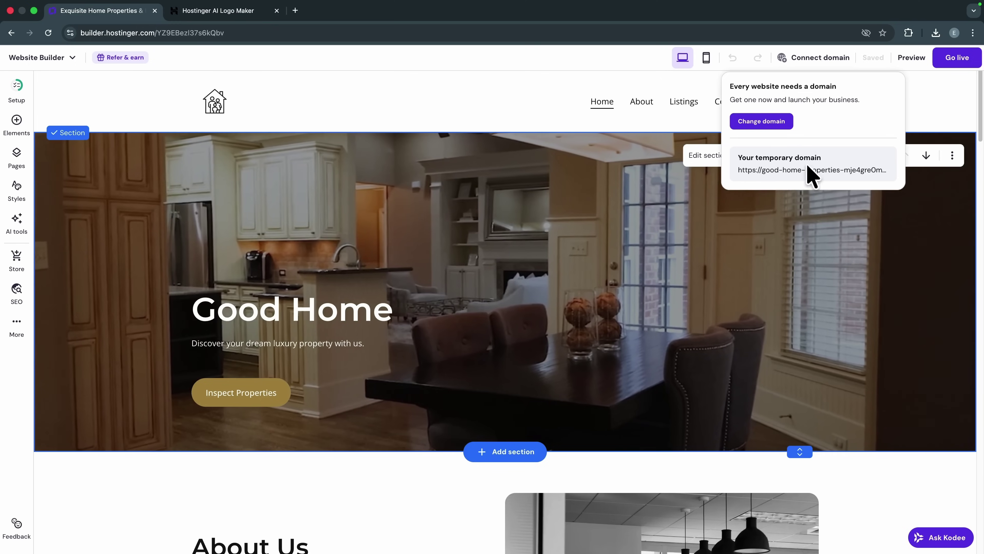
{"action": "left_click", "coordinate": [756, 122]}
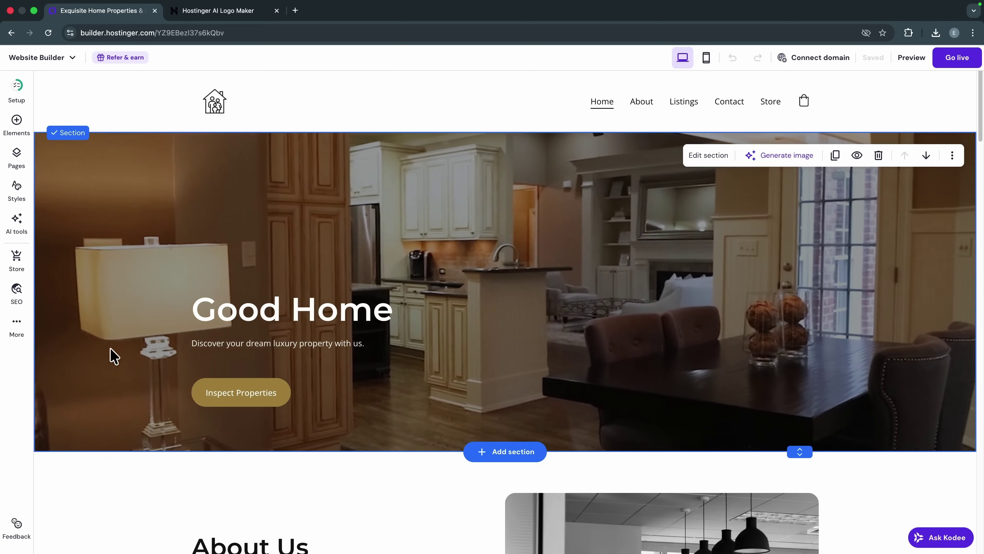
{"action": "left_click", "coordinate": [951, 63]}
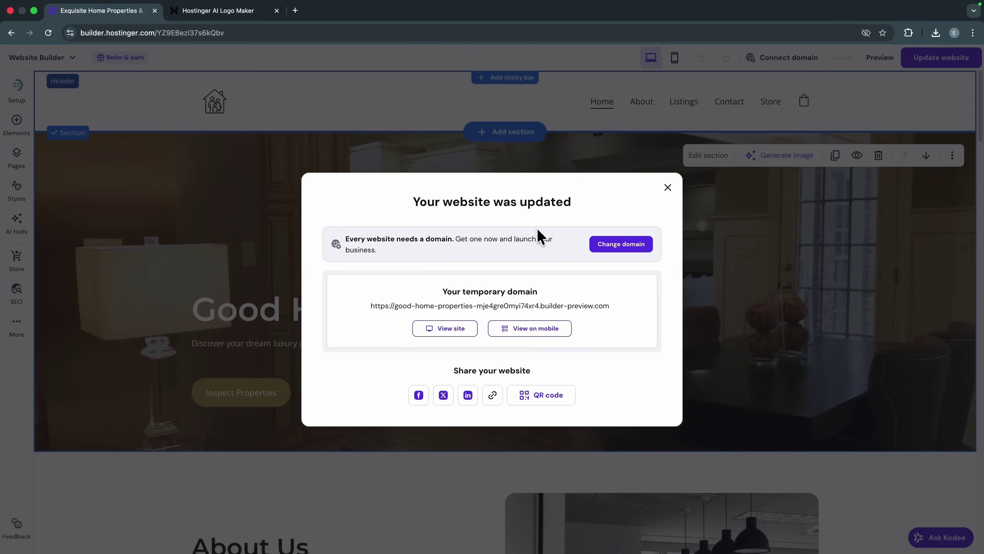
- Open the published website and look through its Home page down to the Subscribe Now form and contact footer
{"action": "left_click", "coordinate": [448, 333]}
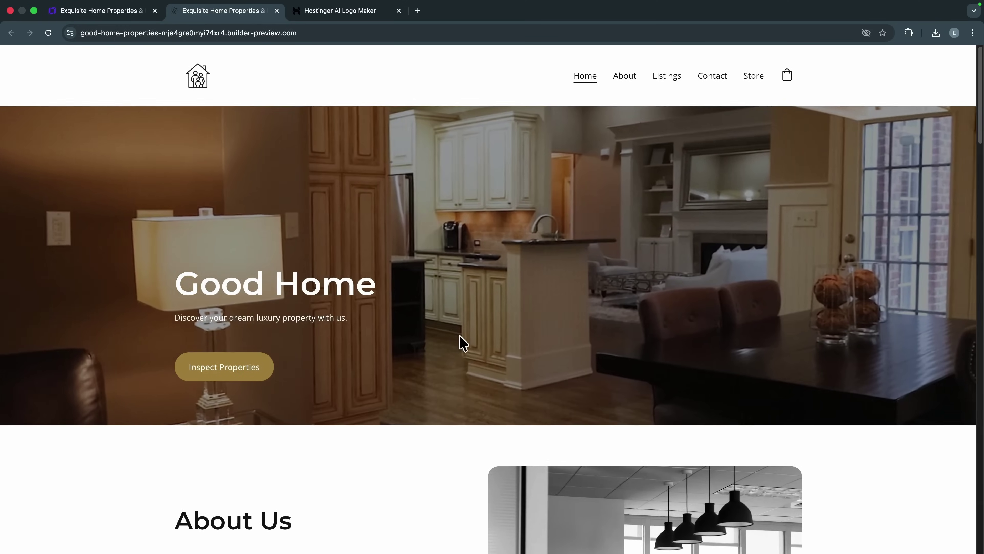
{"action": "scroll", "coordinate": [459, 336], "scroll_direction": "down", "scroll_amount": 20}
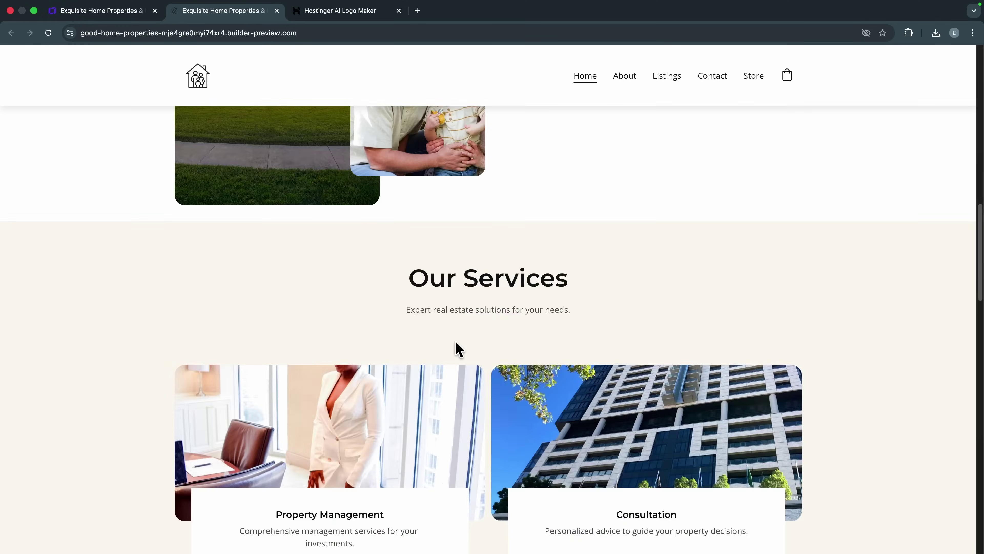
{"action": "scroll", "coordinate": [455, 340], "scroll_direction": "down", "scroll_amount": 20}
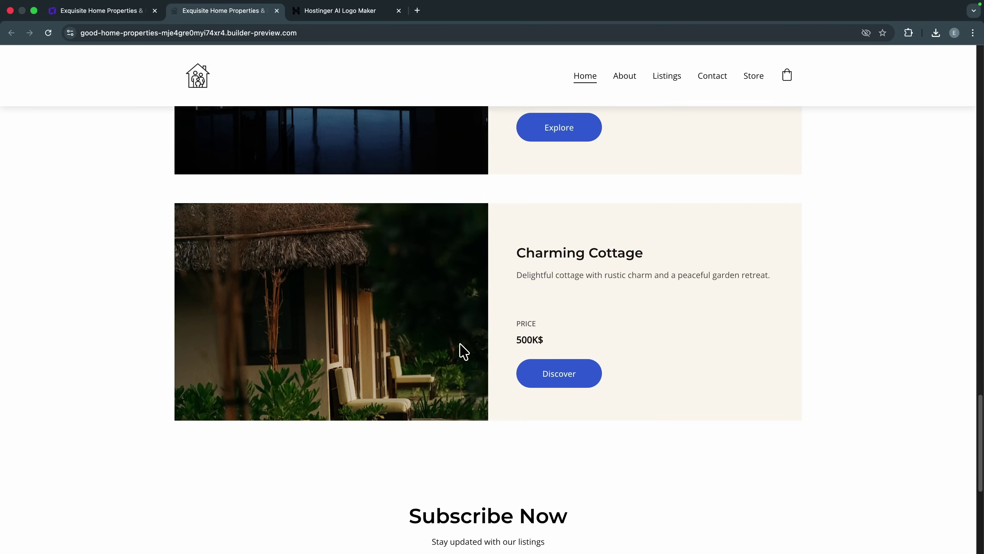
{"action": "scroll", "coordinate": [461, 353], "scroll_direction": "down", "scroll_amount": 8}
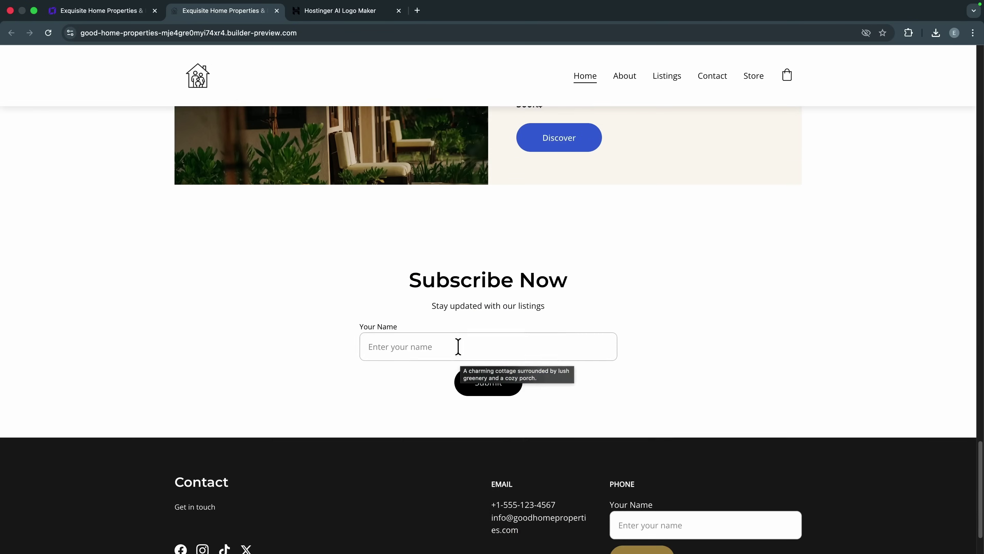